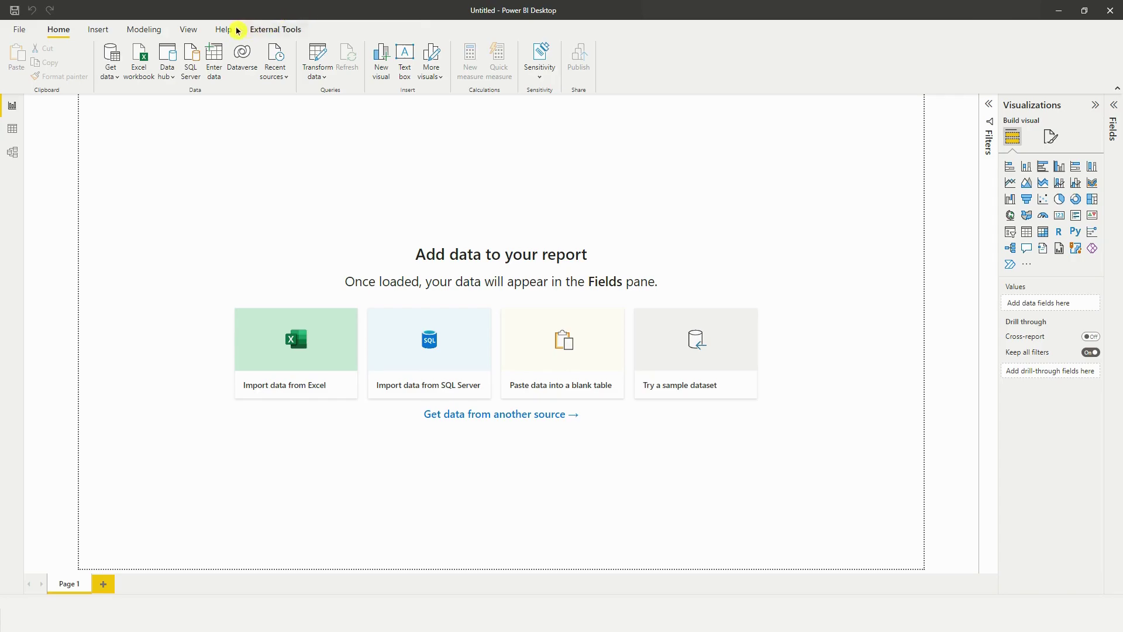
Step: Check the installed Power BI Desktop version in the program's About information and close it
click(229, 30)
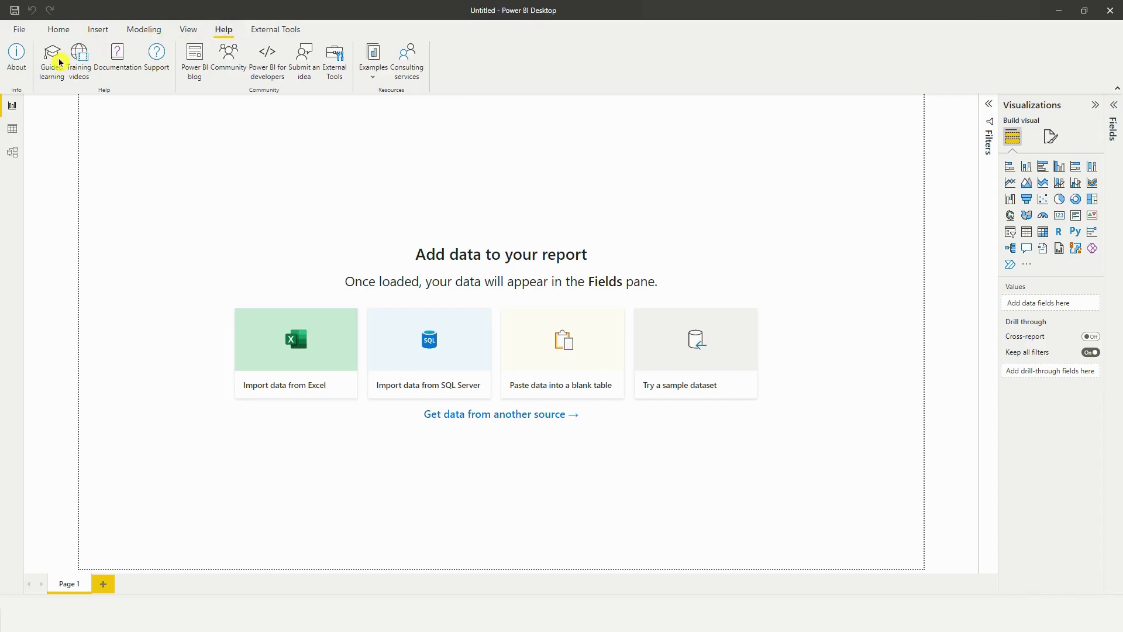
click(19, 69)
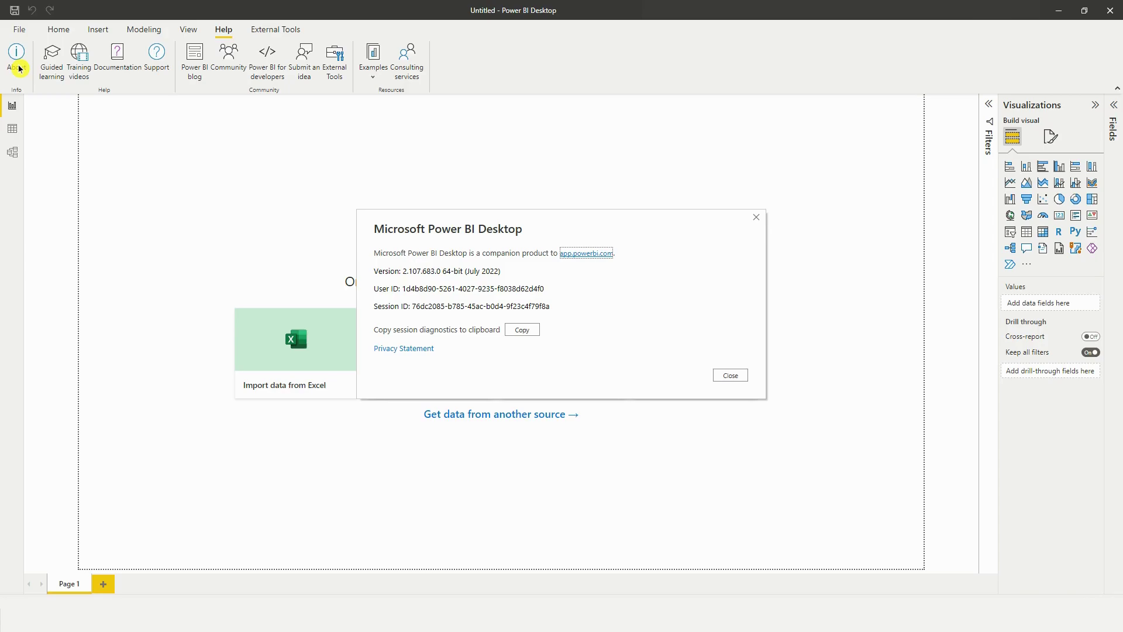
click(732, 378)
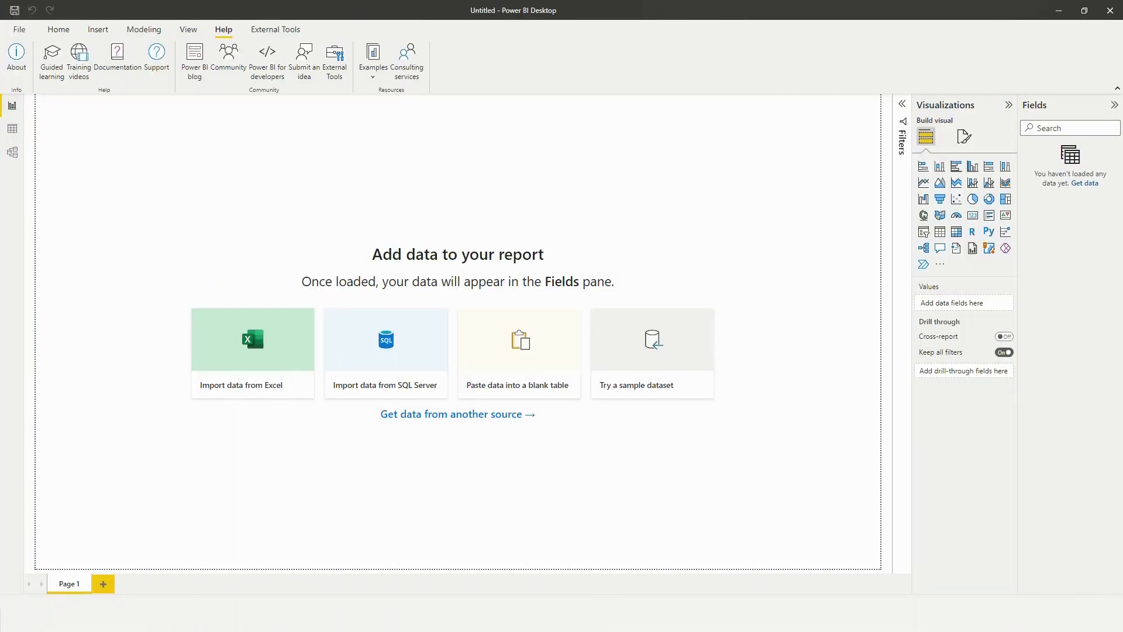
Step: Connect to the Excel workbook titles.xlsx on the Desktop as the report's data source
click(65, 29)
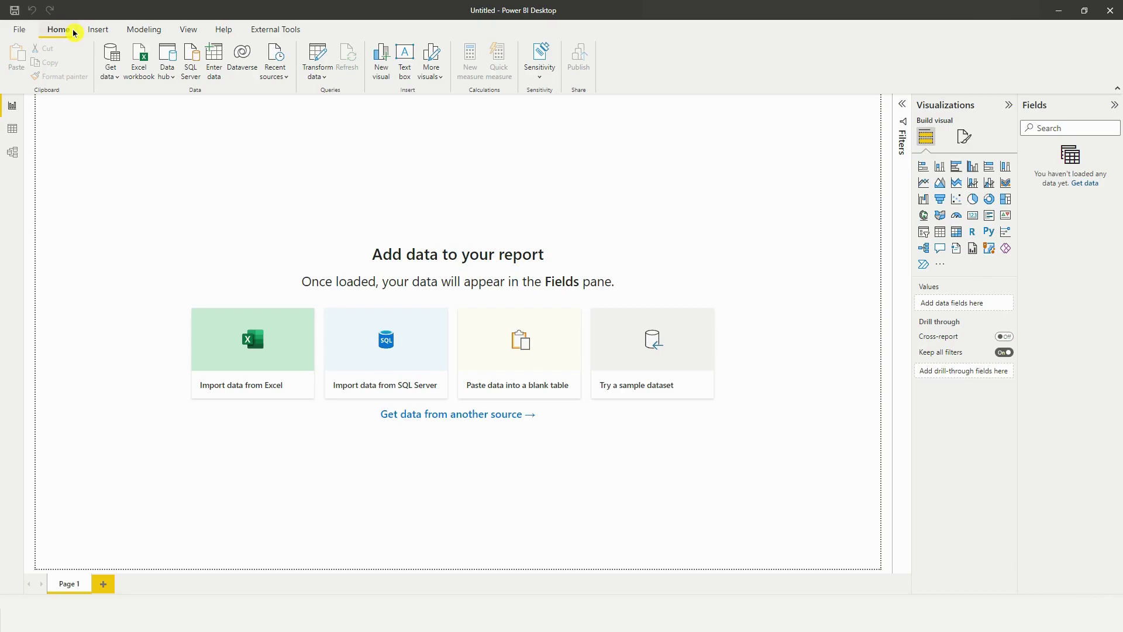
click(109, 75)
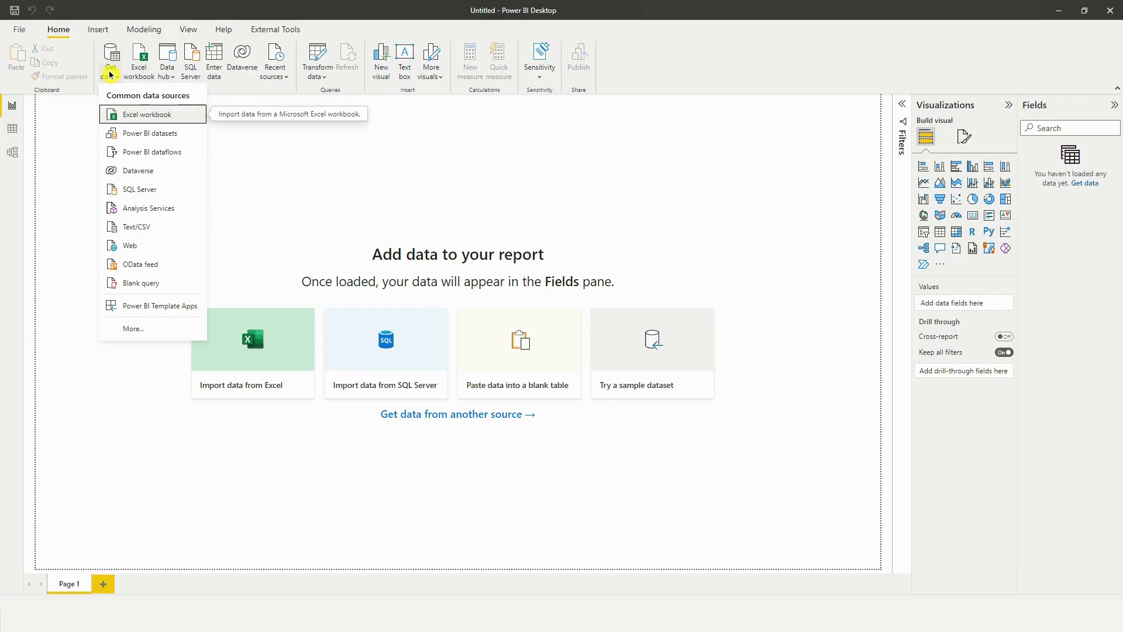
click(150, 329)
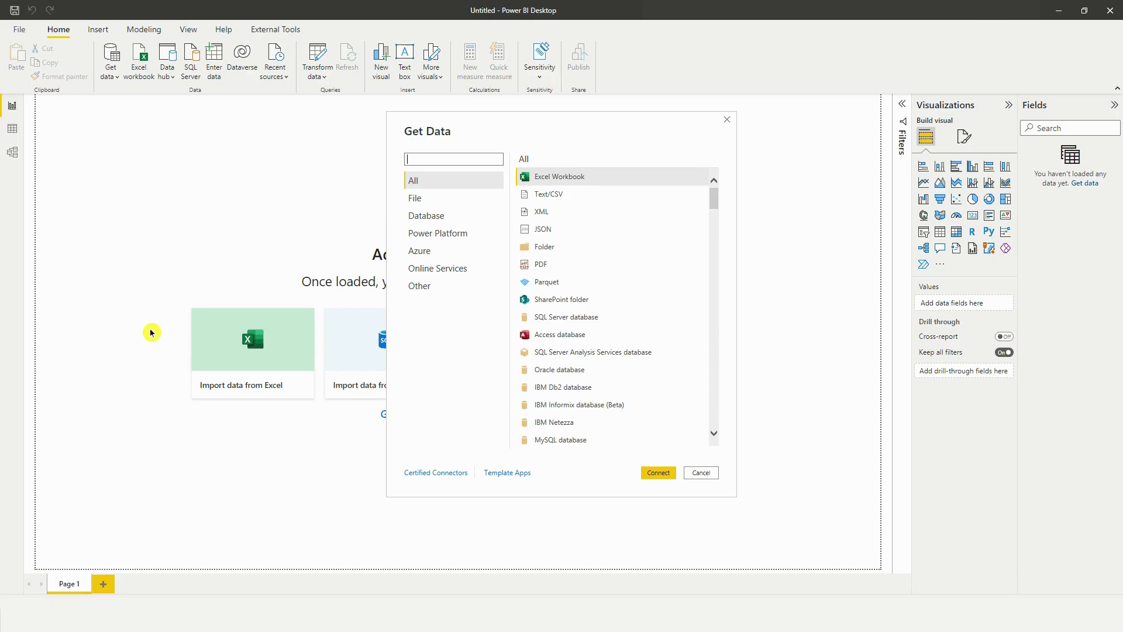
click(660, 476)
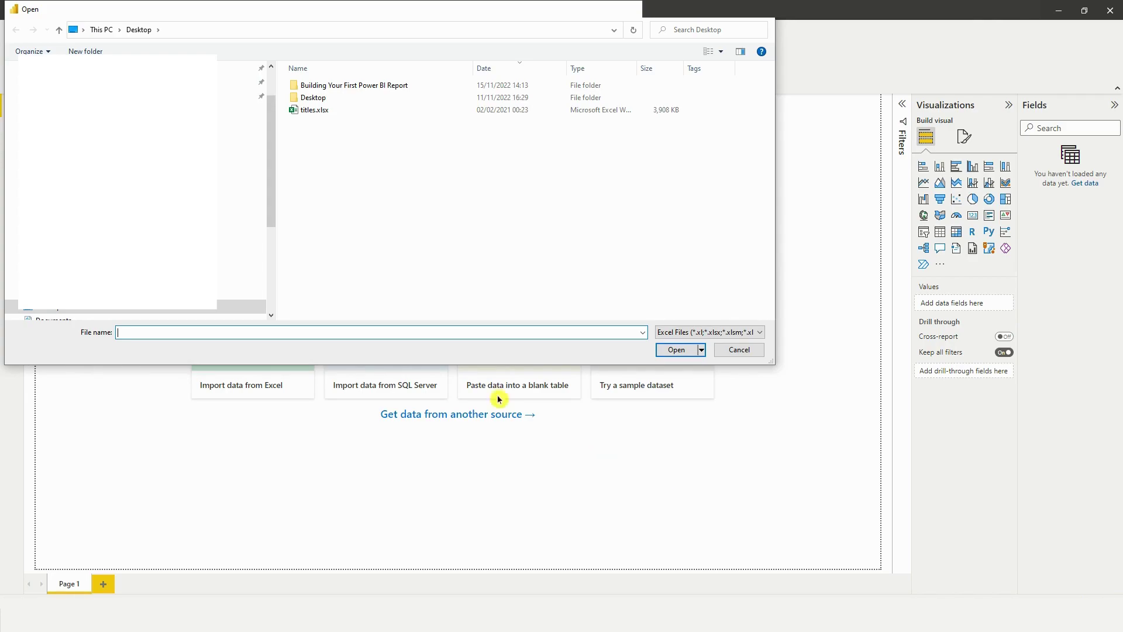
click(326, 115)
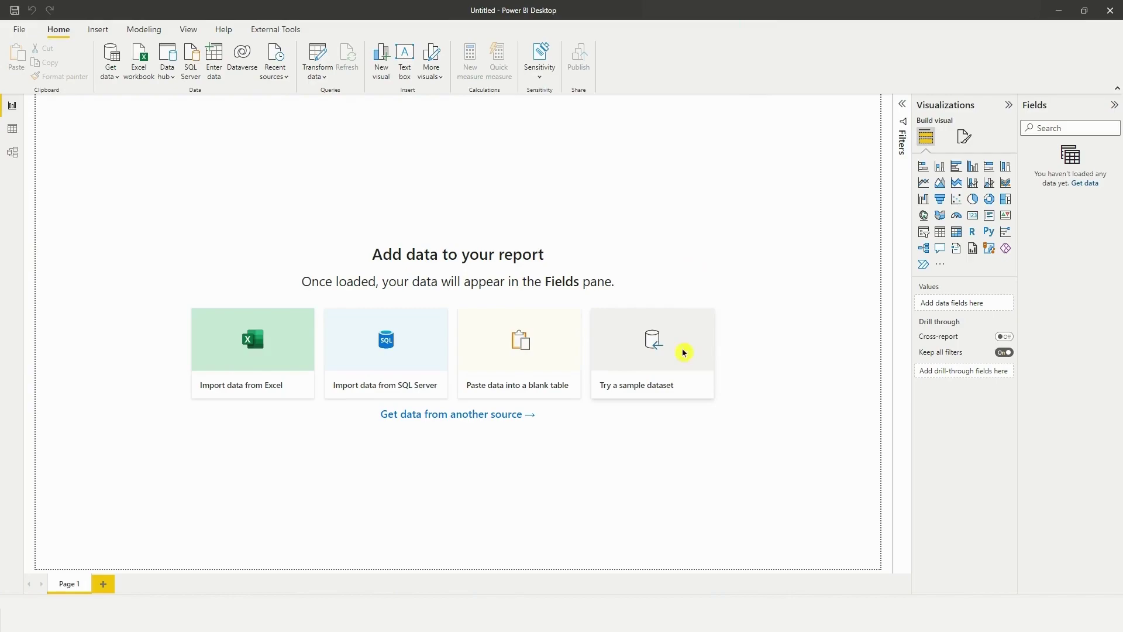
click(683, 352)
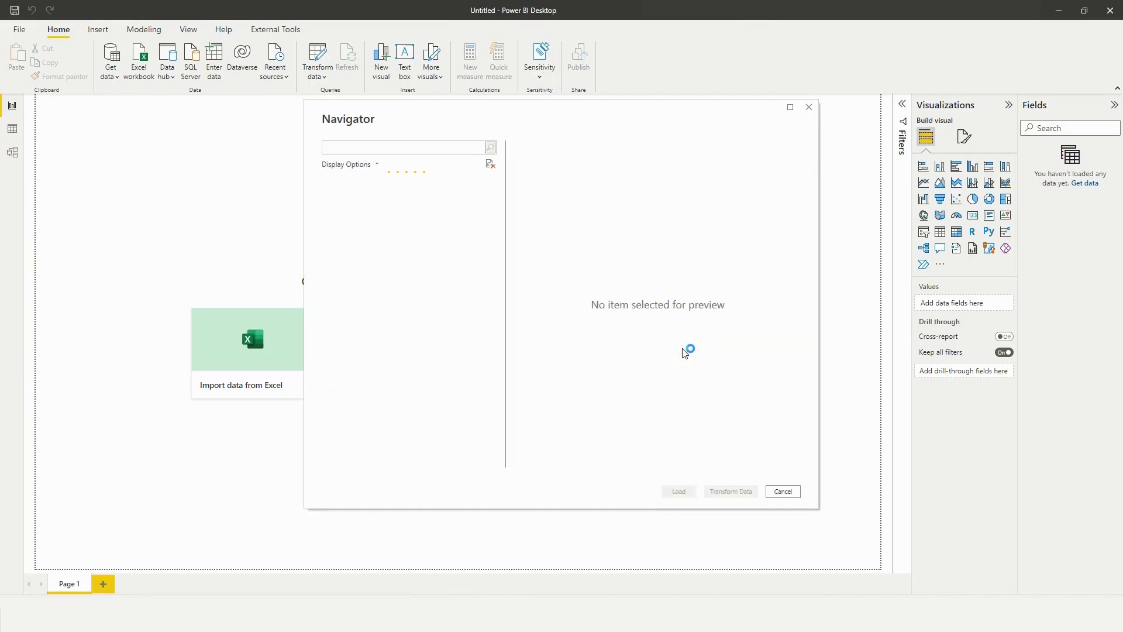
click(684, 352)
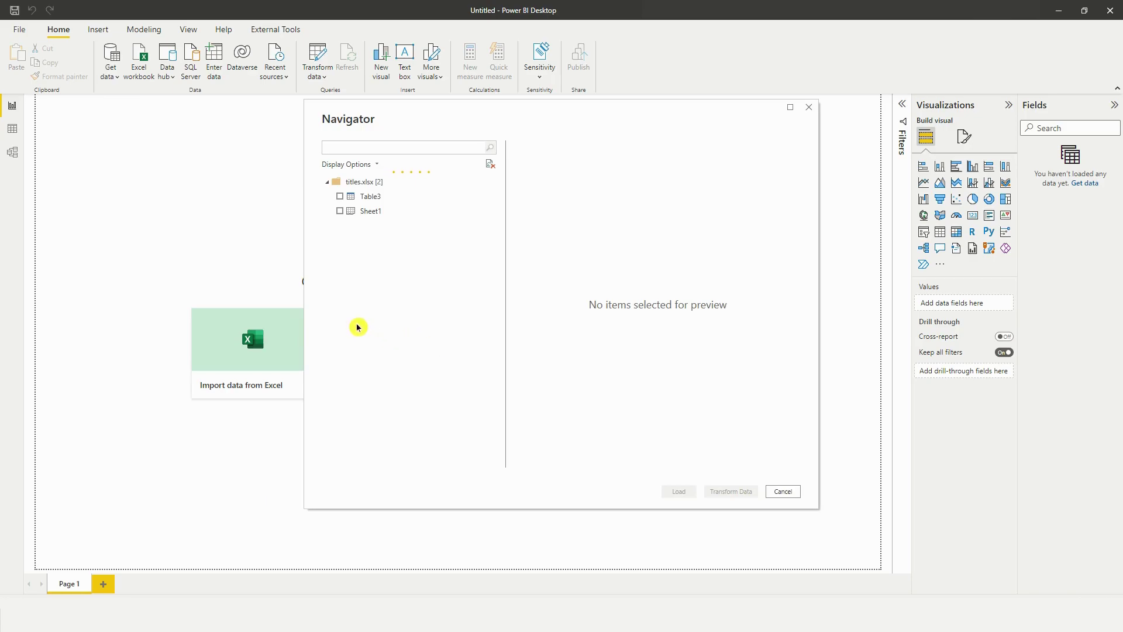
Step: Preview Table3 from titles.xlsx, load it into the report and expand its list of fields
click(373, 196)
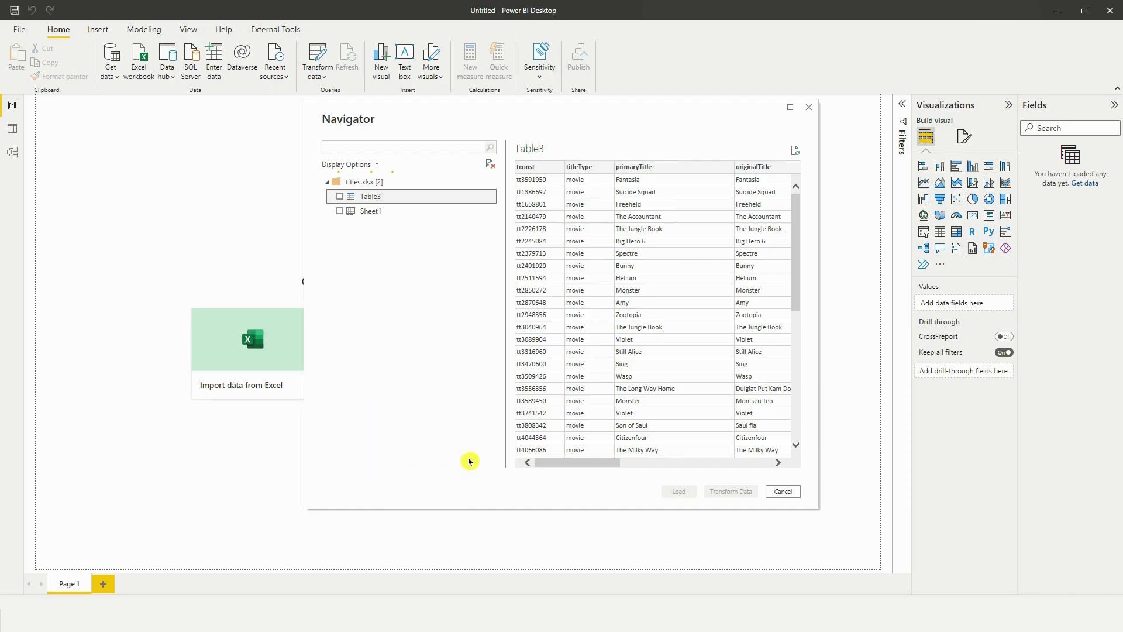
mouse_move(562, 463)
mouse_down()
mouse_move(759, 462)
mouse_move(559, 453)
mouse_up()
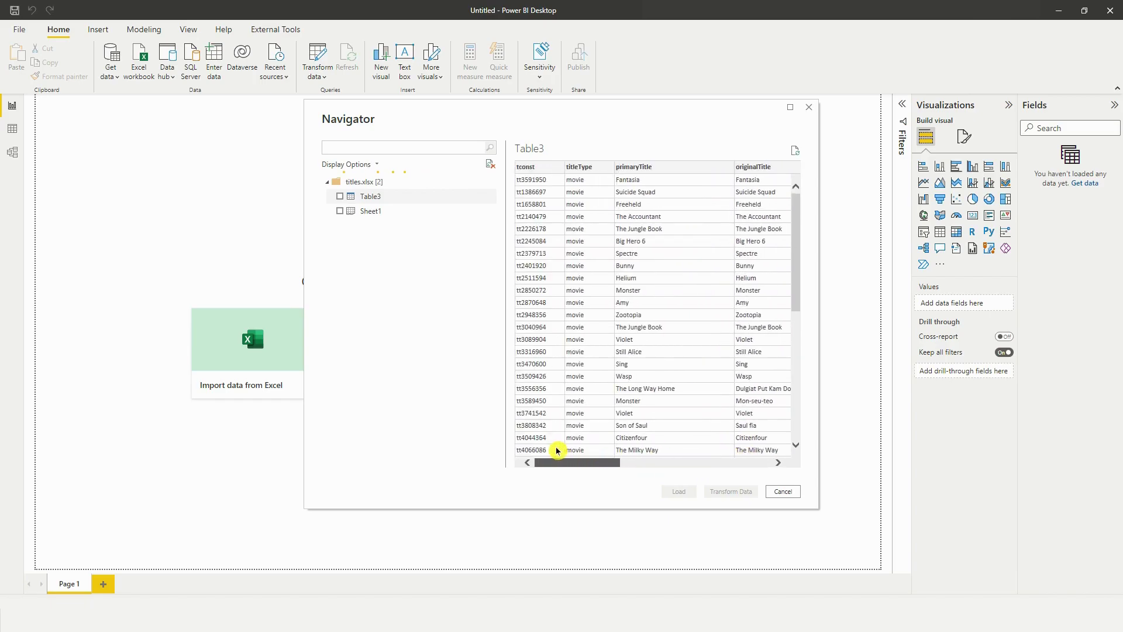
click(340, 196)
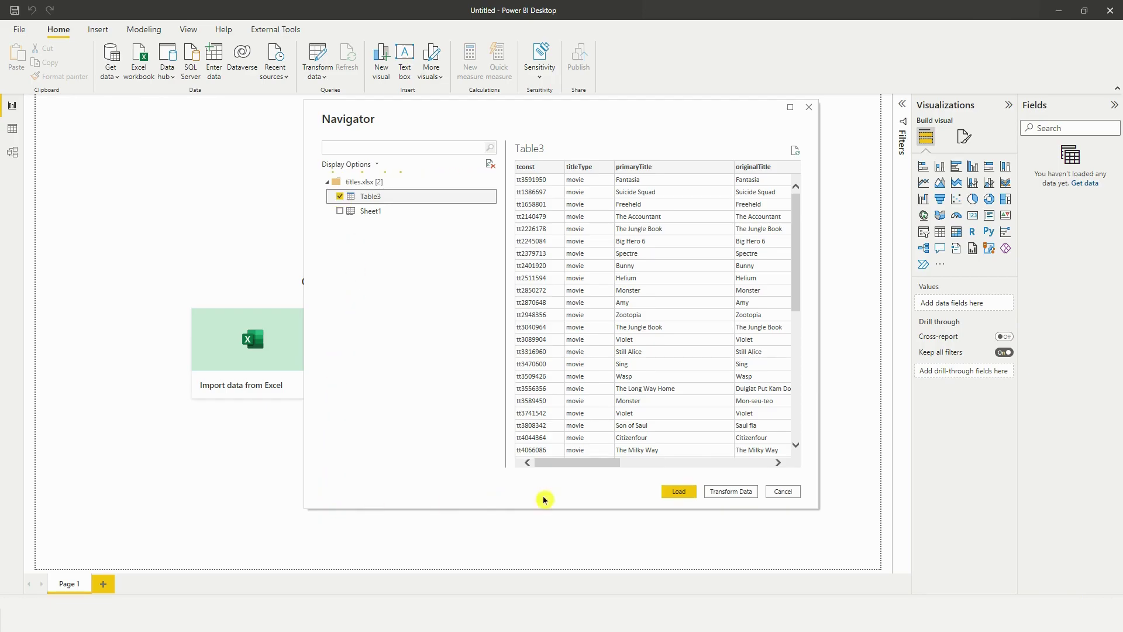
click(680, 494)
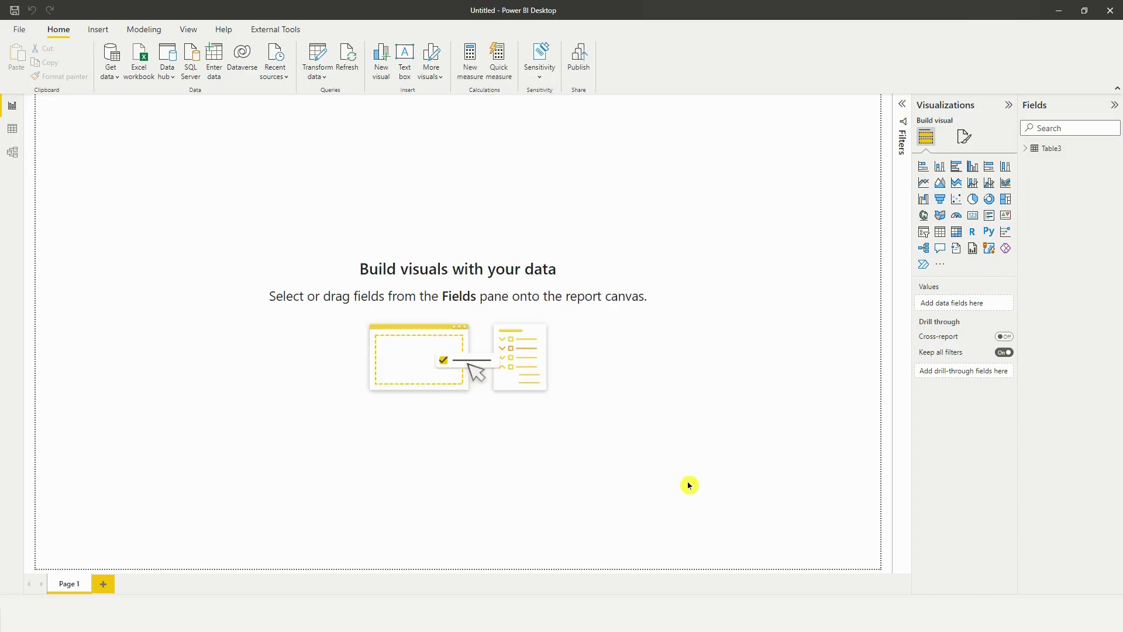
click(1026, 148)
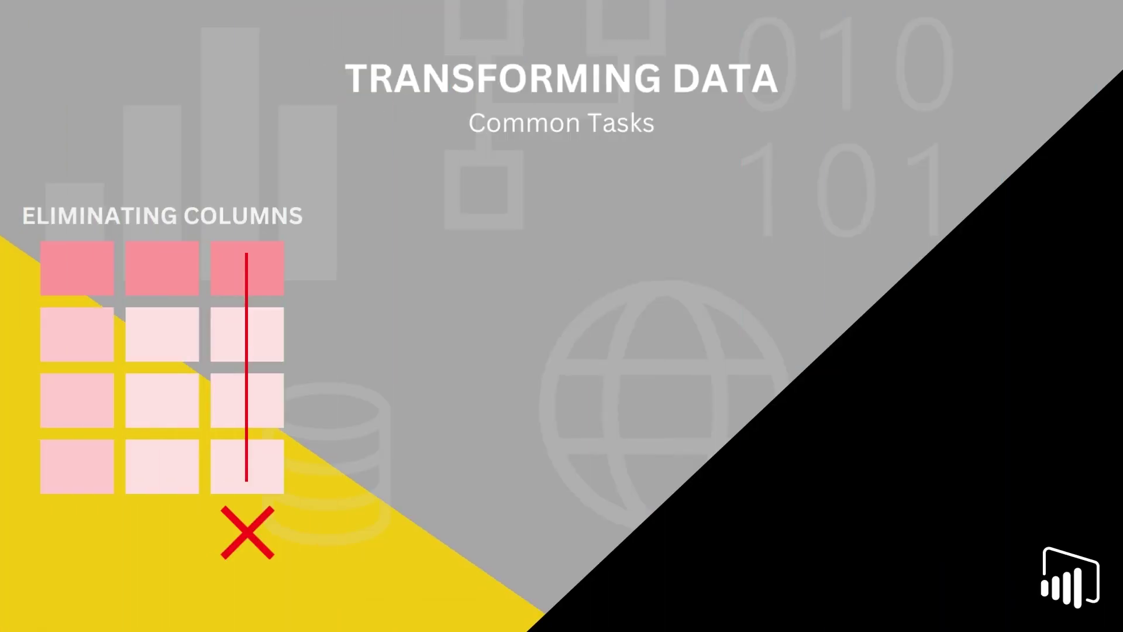
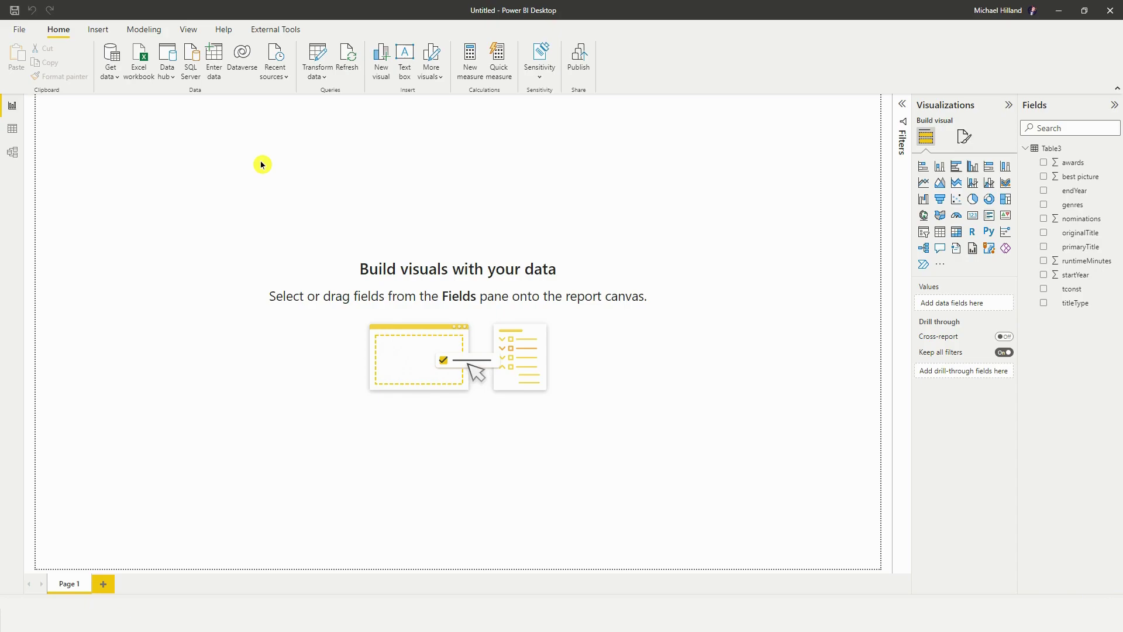
Step: Open Table3 in the Power Query Editor and apply a titleType filter with the complete value list loaded and all values selected
click(314, 57)
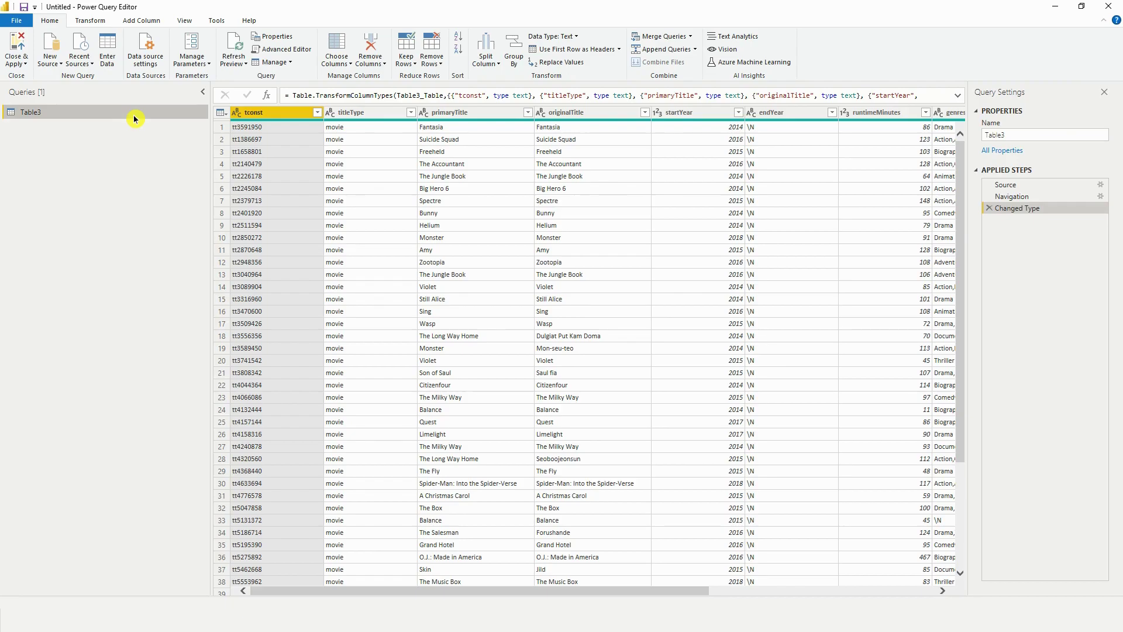
click(411, 113)
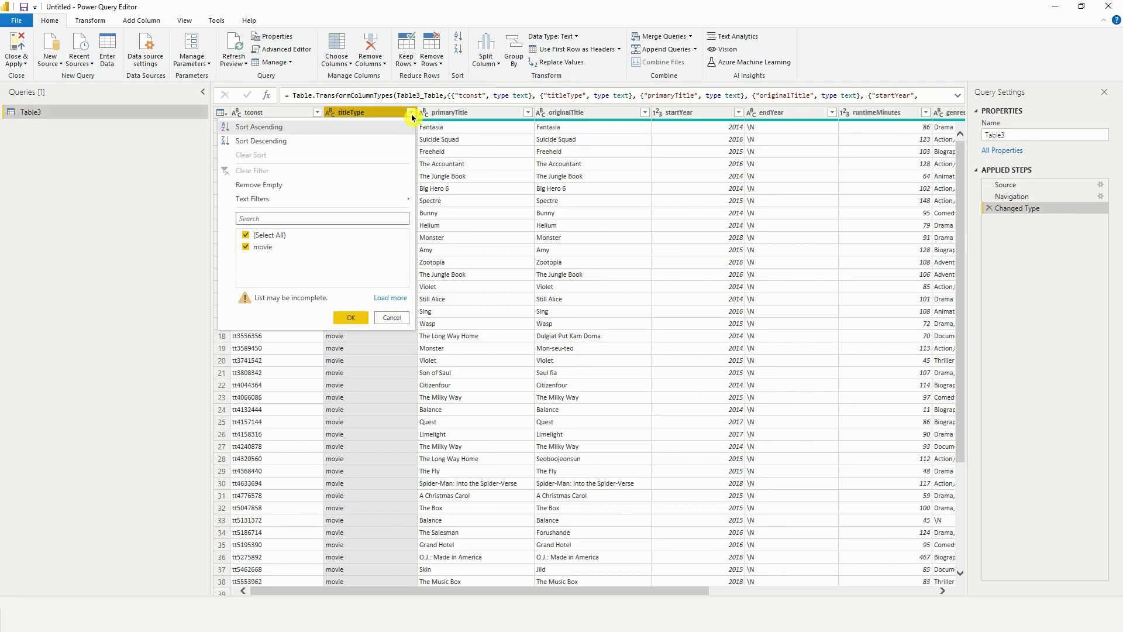
click(400, 298)
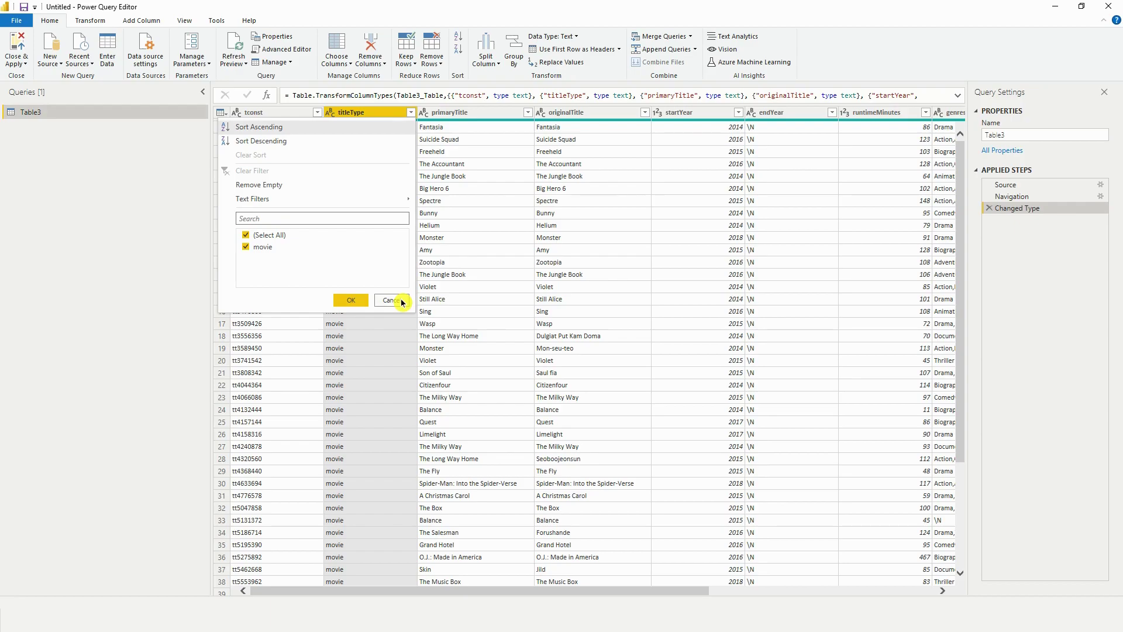
click(352, 299)
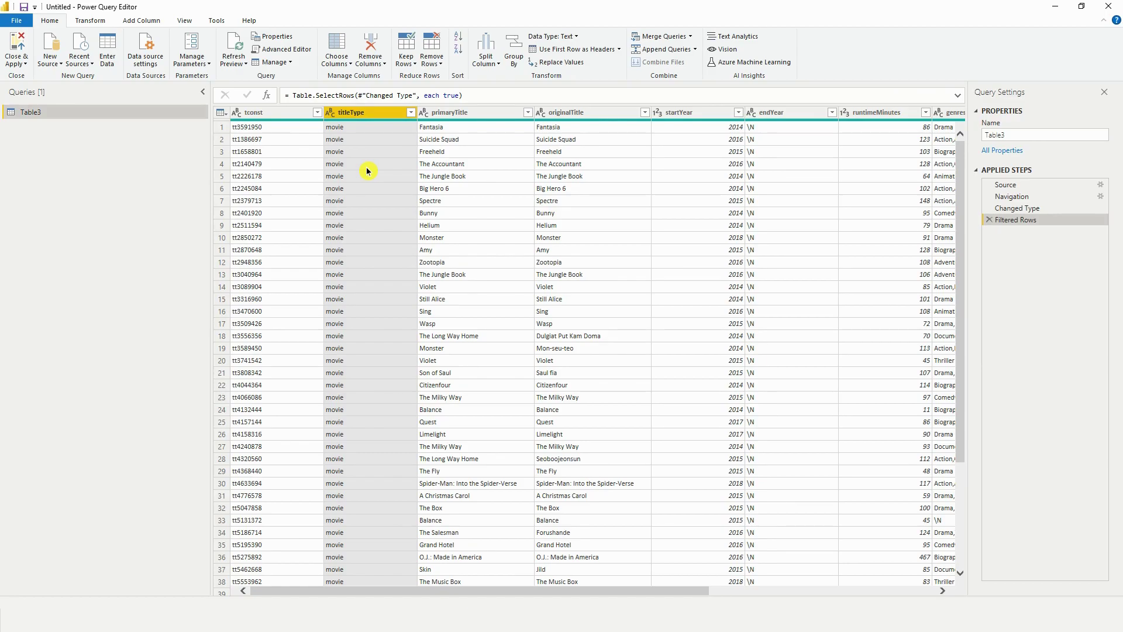
Step: Remove the titleType, originalTitle and endYear columns from Table3
right_click(367, 116)
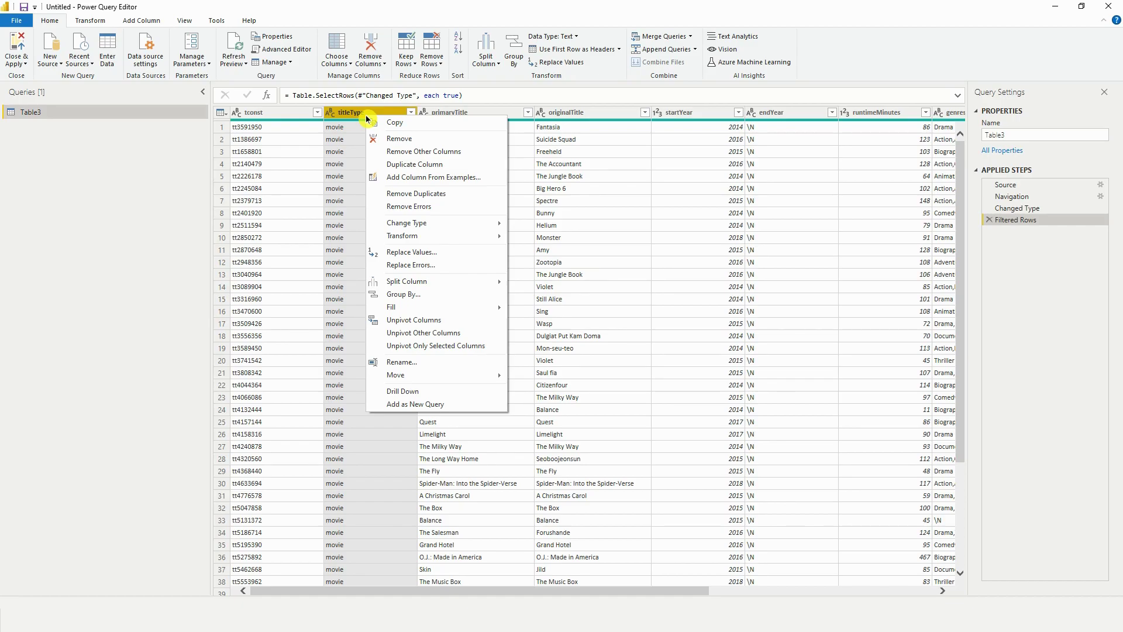
click(410, 139)
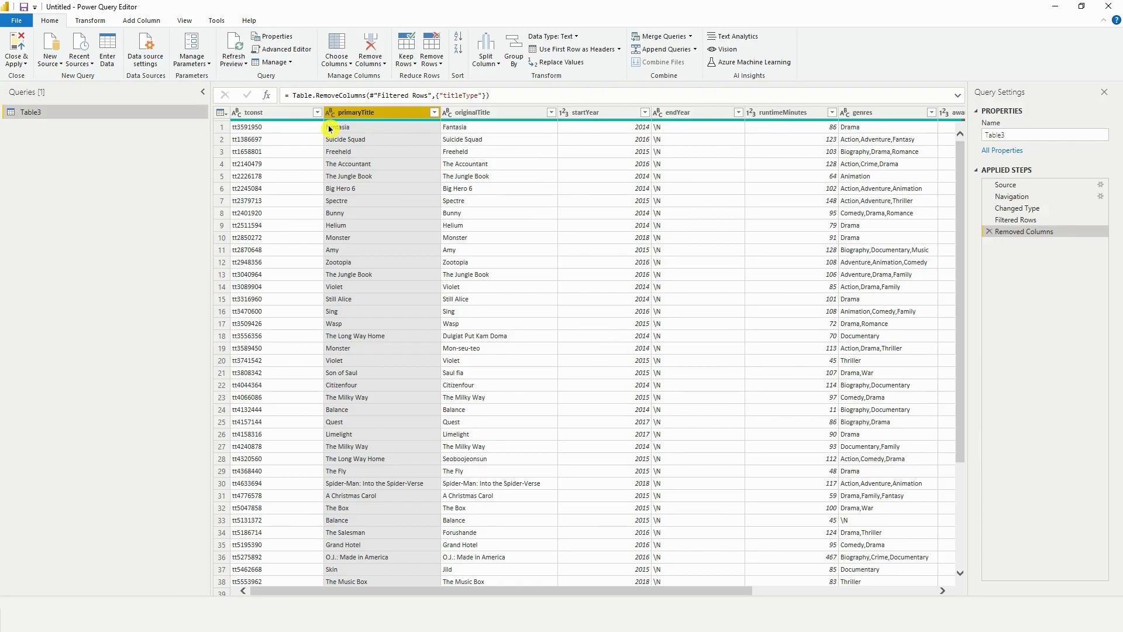
click(492, 115)
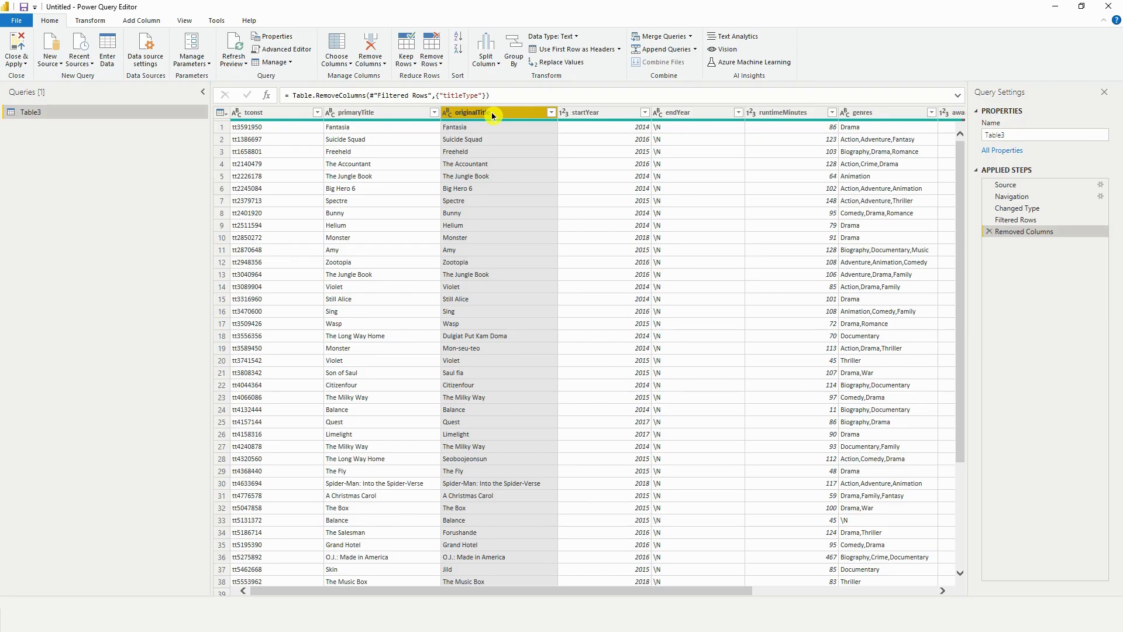
right_click(493, 115)
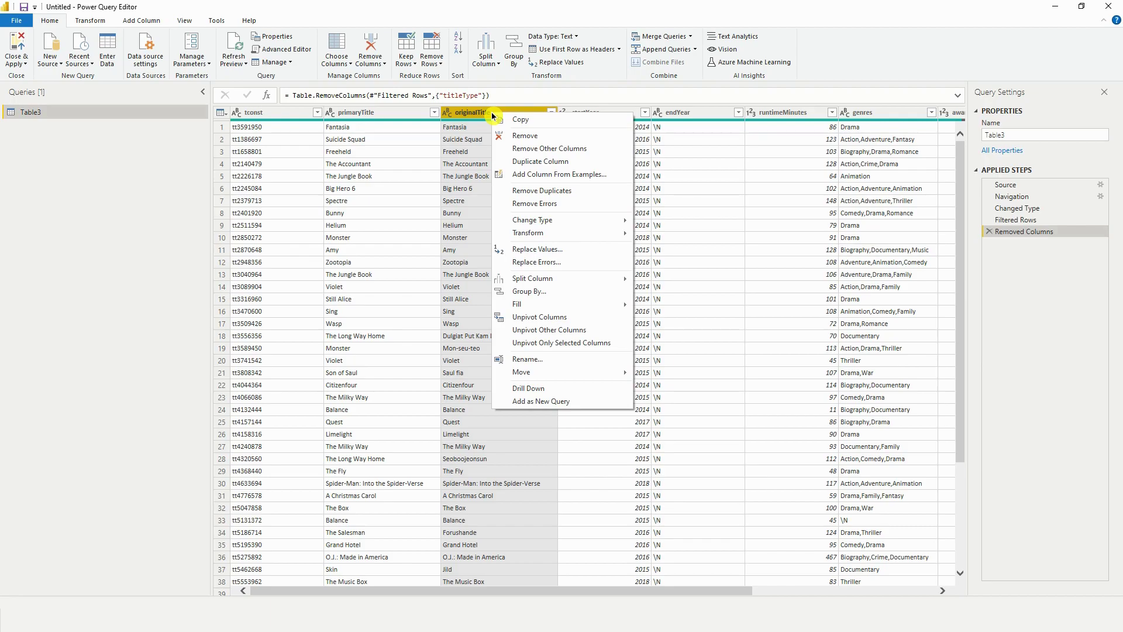
click(517, 136)
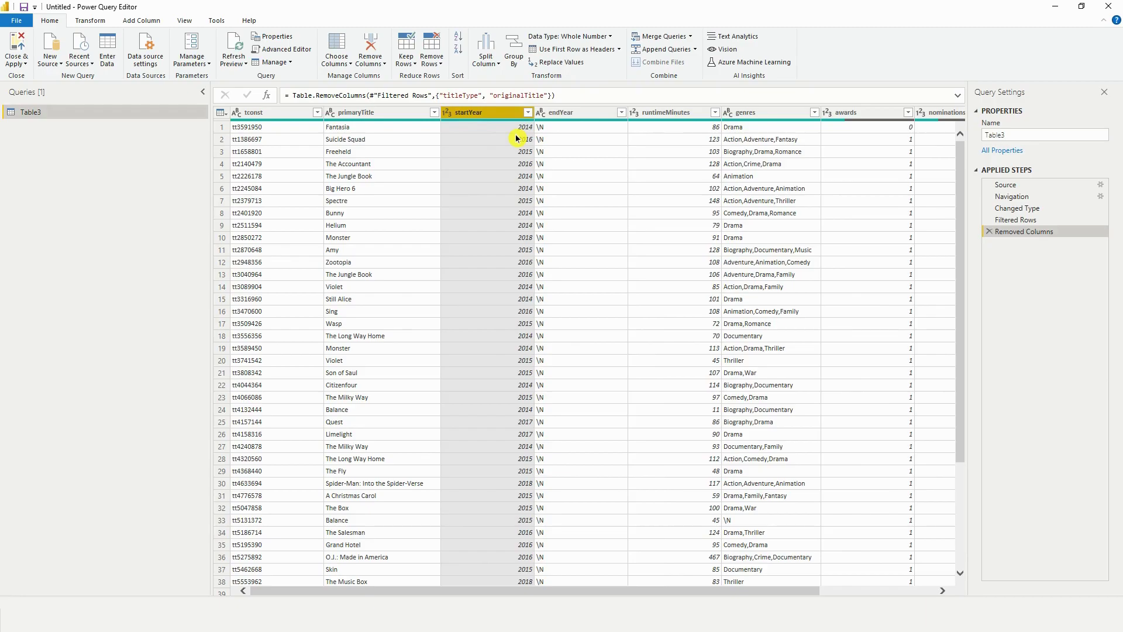
click(577, 115)
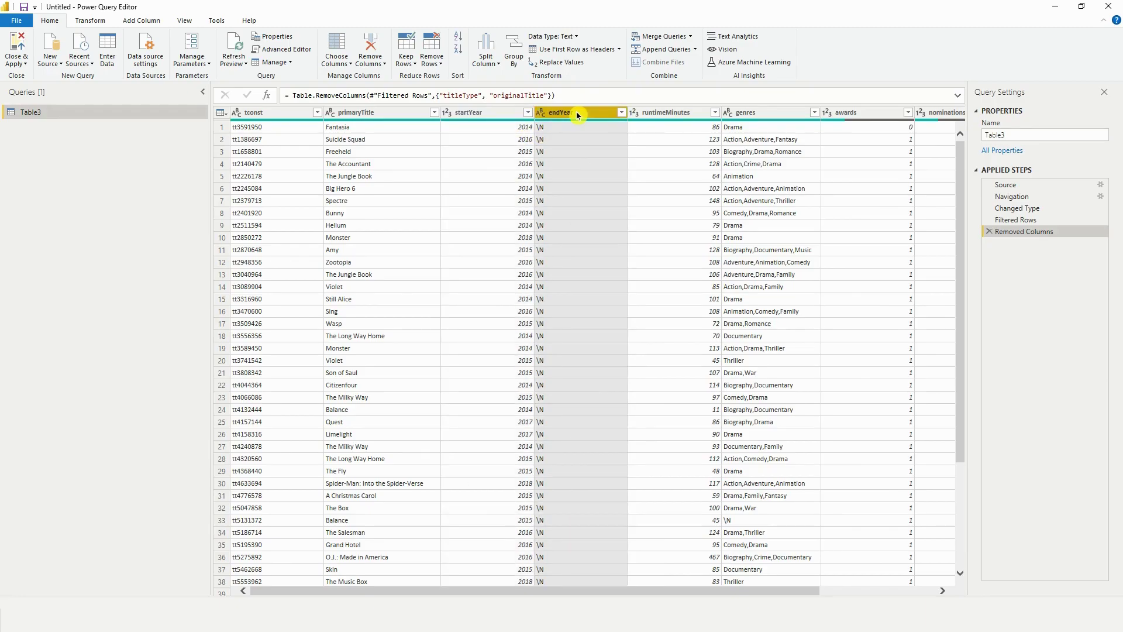
right_click(577, 115)
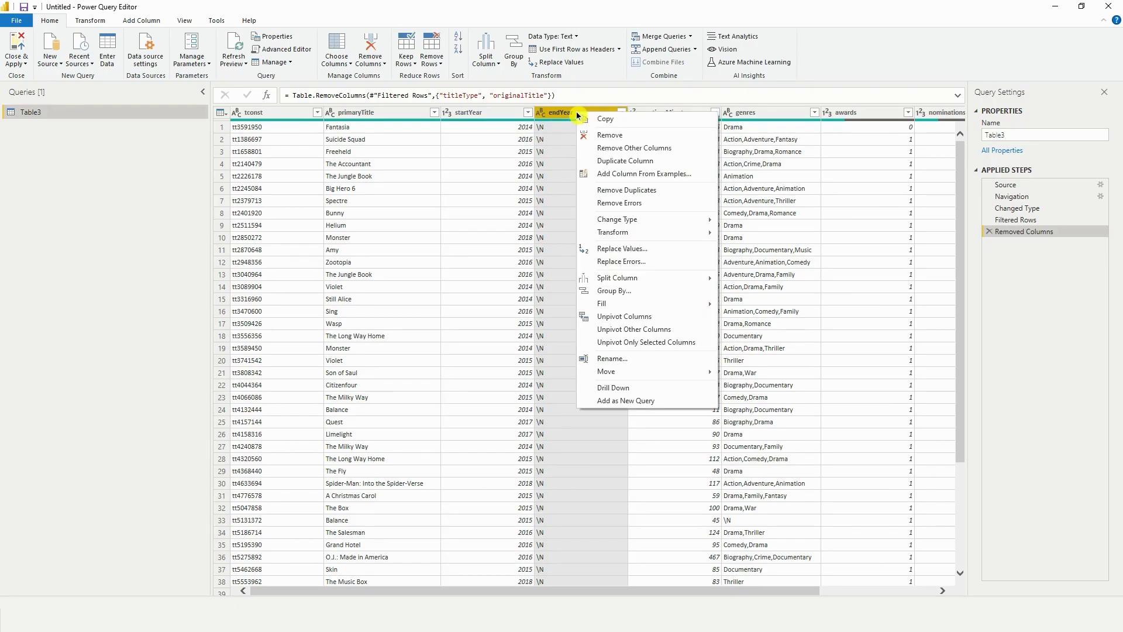
click(614, 136)
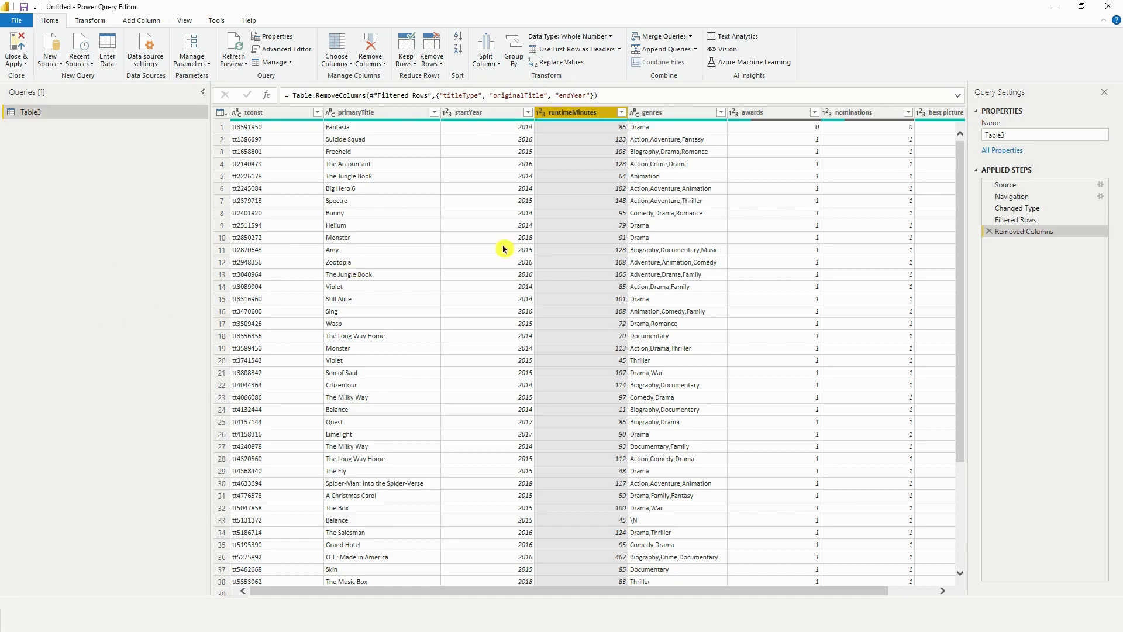
Step: Review the settings of the Source applied step, including file path and file type, and accept them as they are
click(1005, 184)
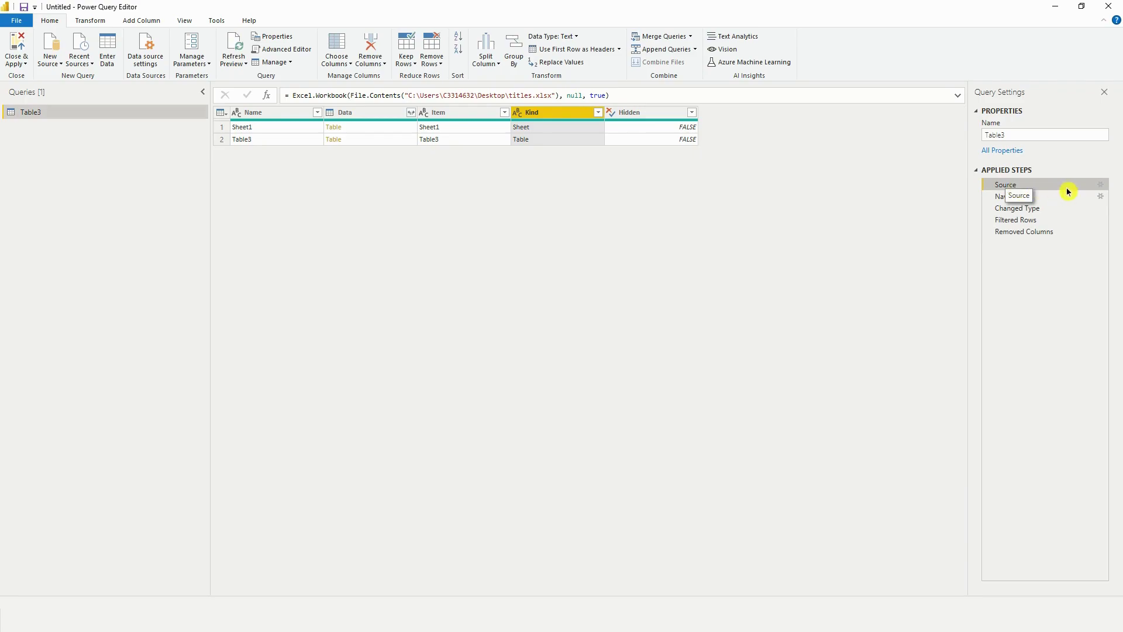
click(1101, 185)
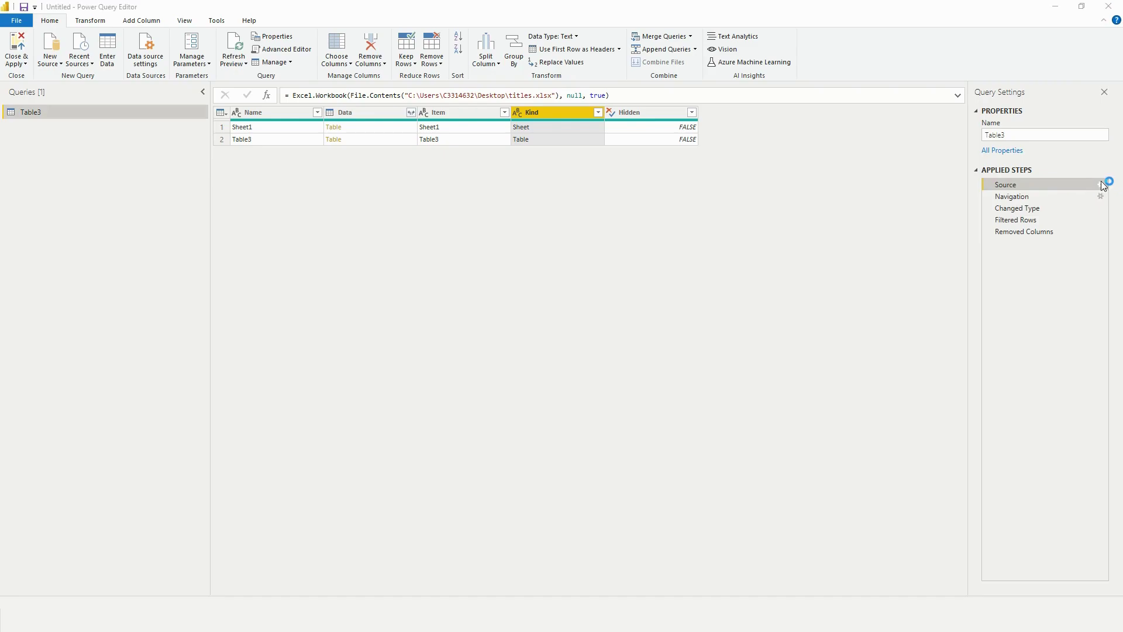
click(1102, 185)
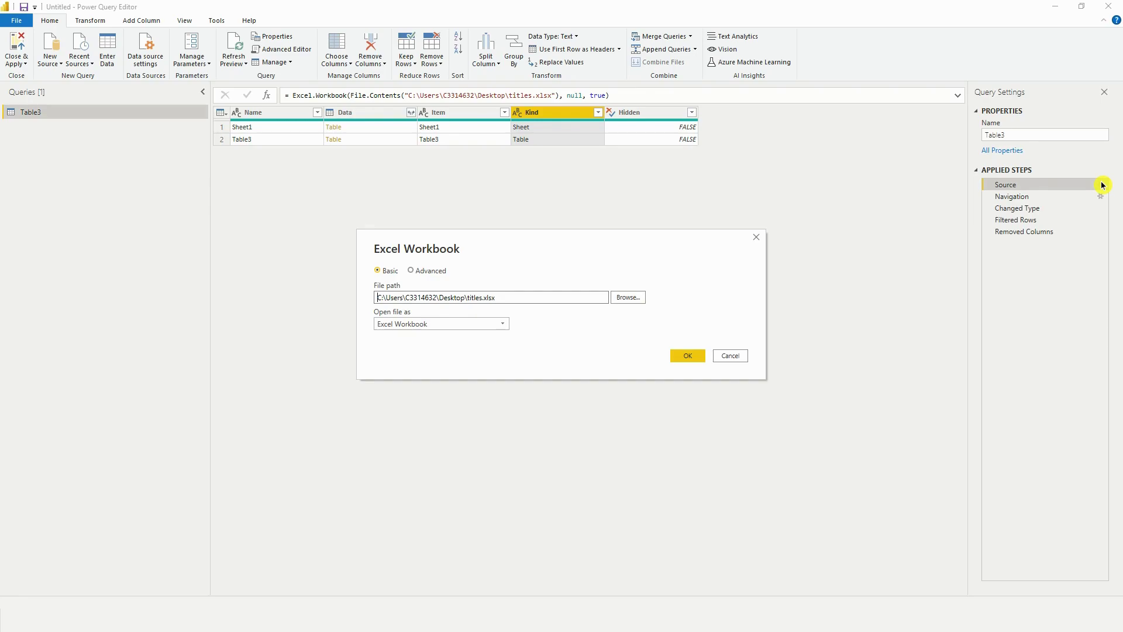
click(689, 355)
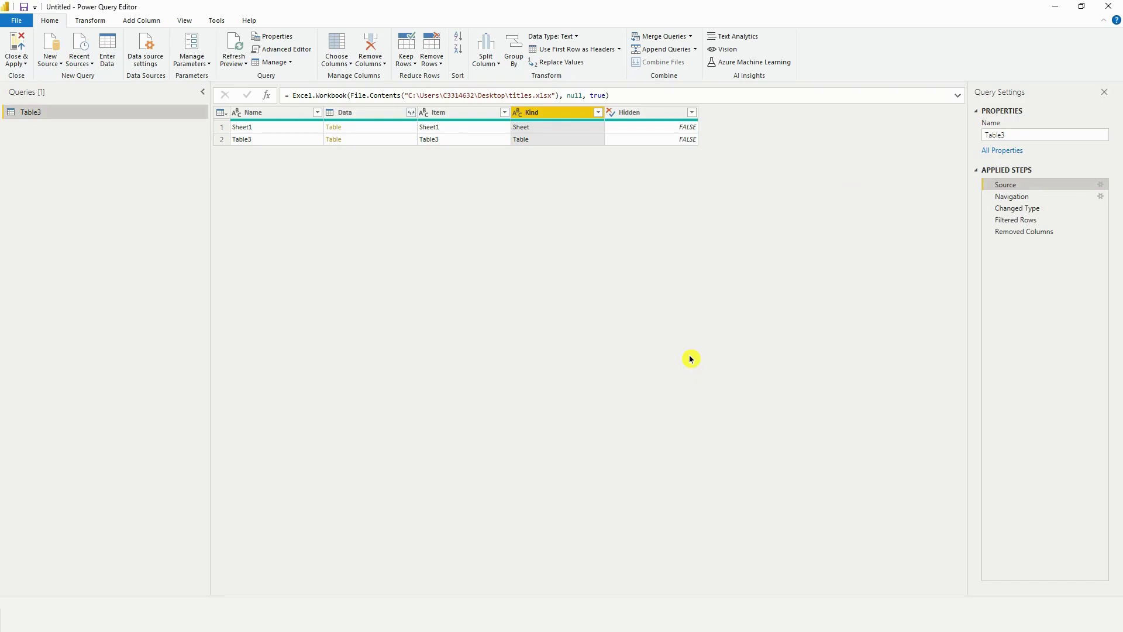
Step: Go back to the Changed Type applied step and open the filter options of the startYear column
click(1040, 209)
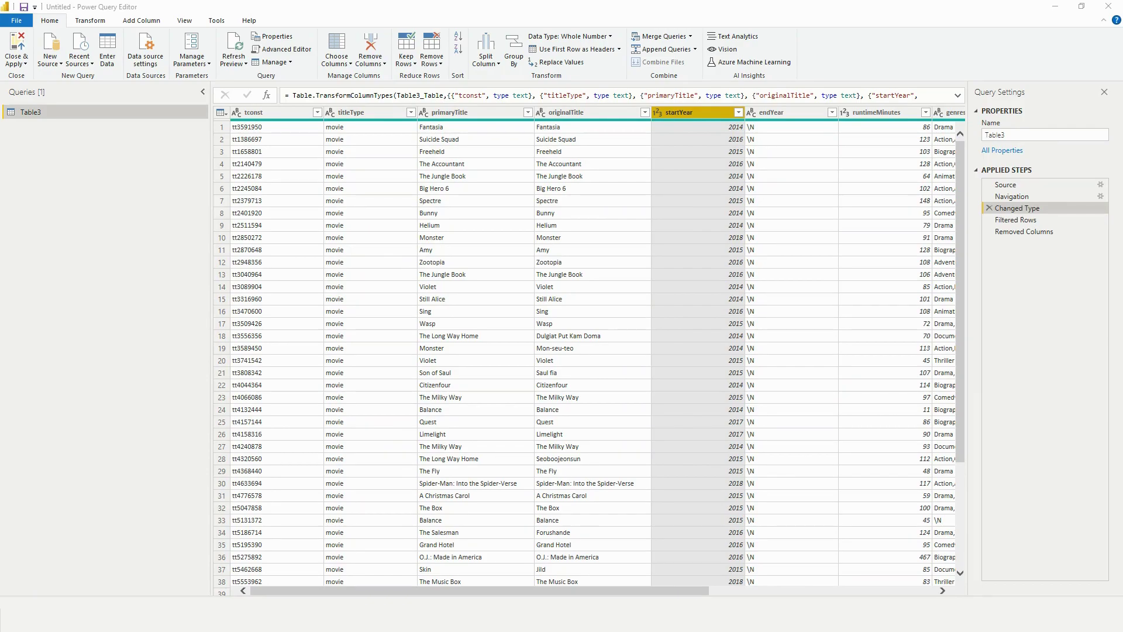
click(740, 112)
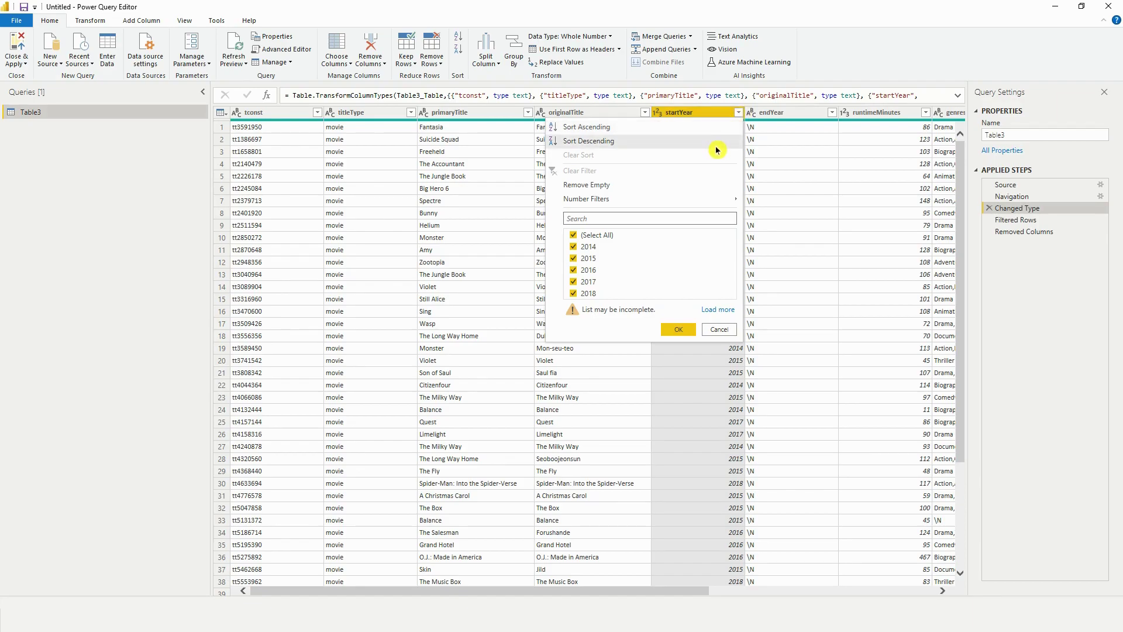
click(575, 236)
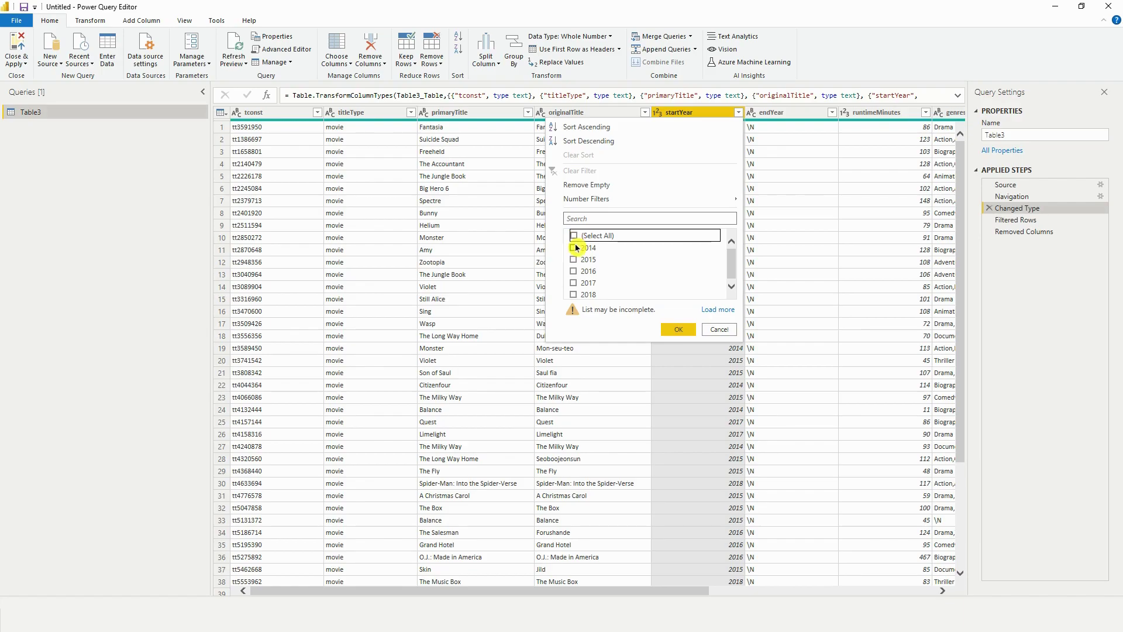
click(575, 248)
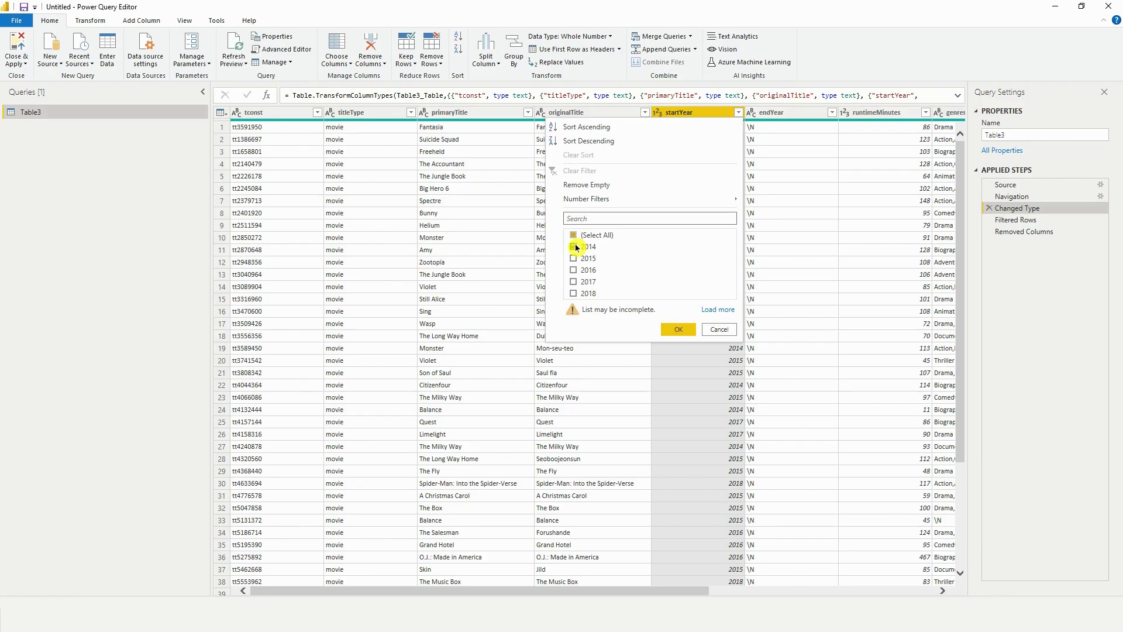
click(574, 259)
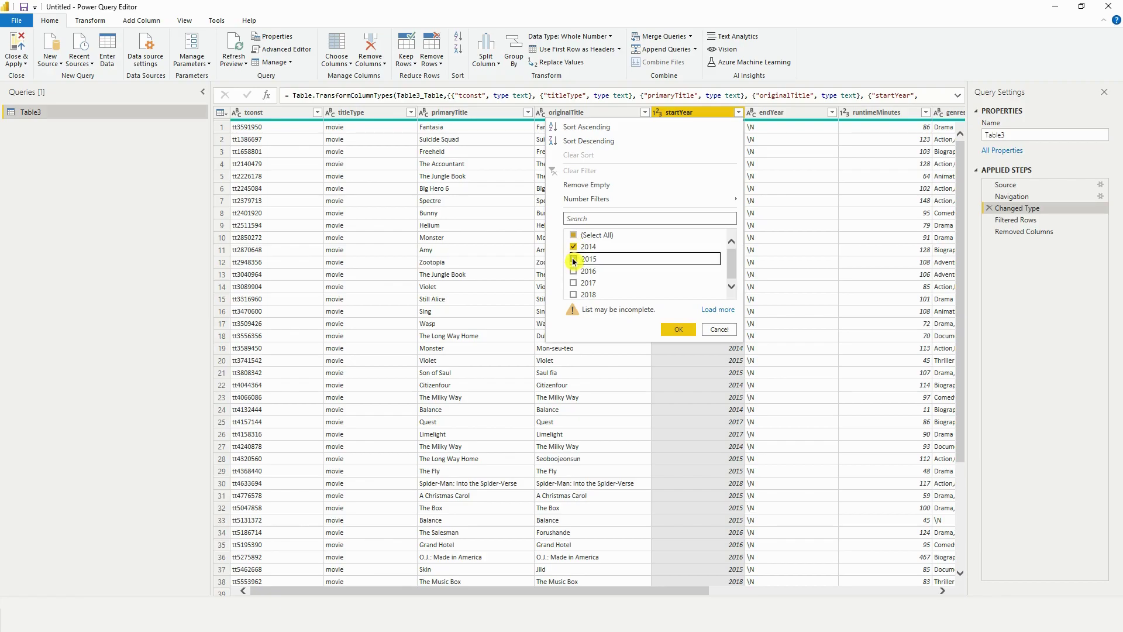
click(574, 270)
click(574, 282)
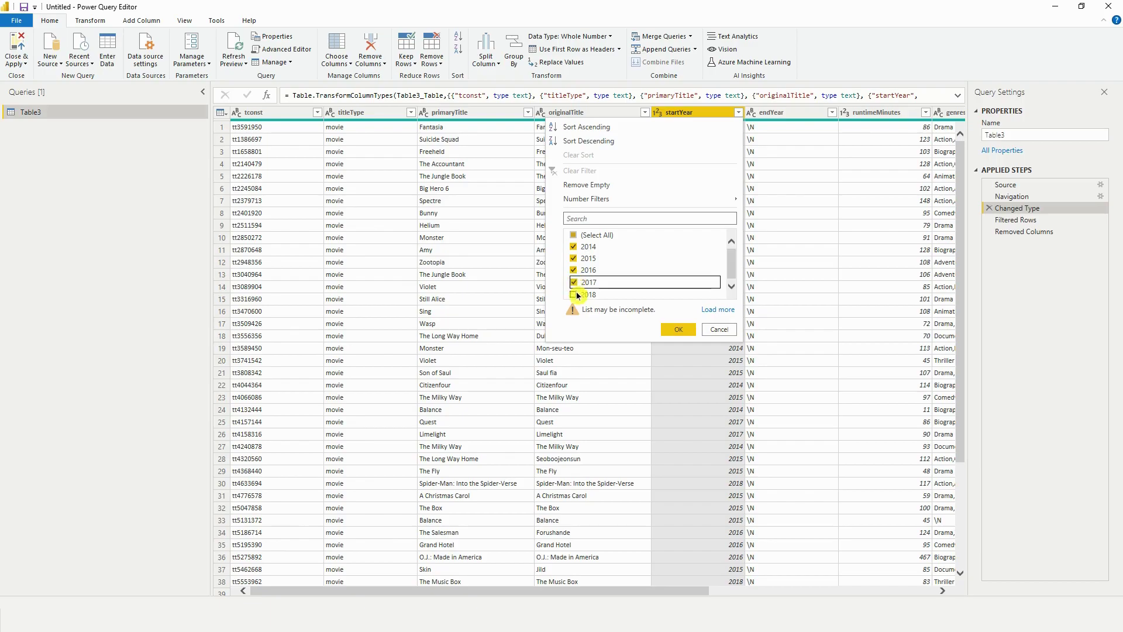
click(576, 294)
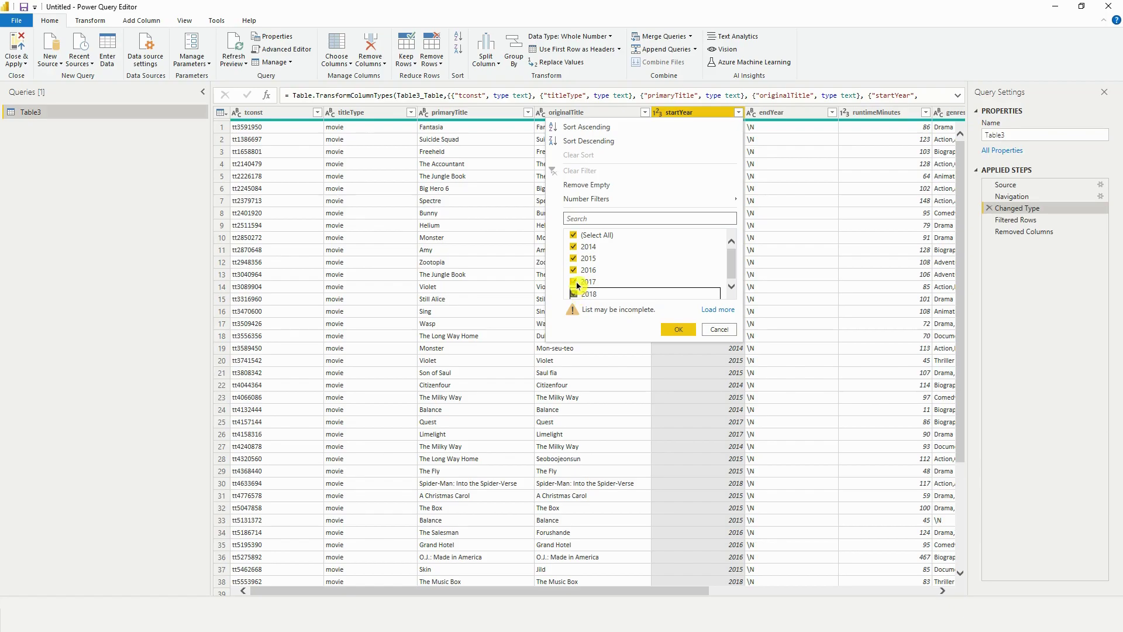
click(574, 235)
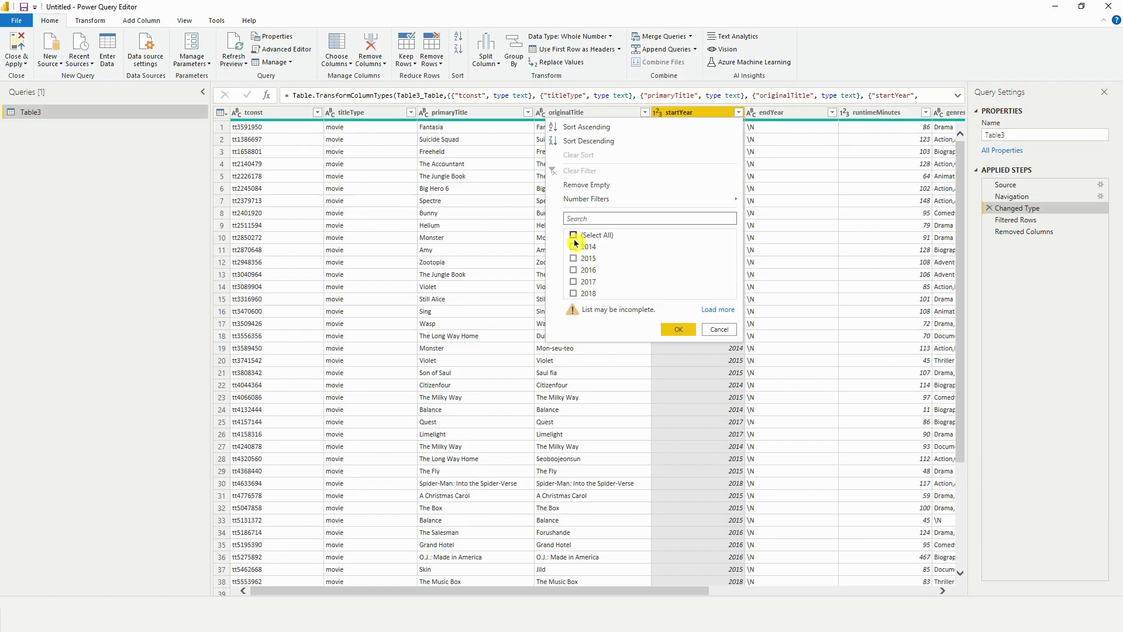
click(573, 236)
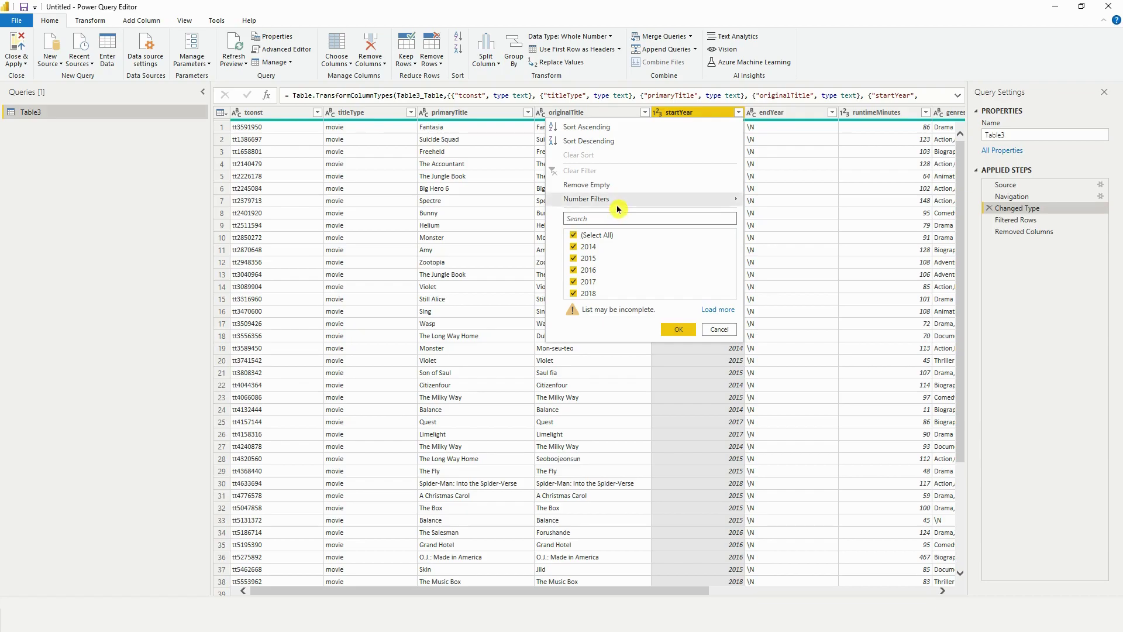
Step: Insert a row filter after Changed Type that keeps startYear greater than or equal to 2014, applying it from the advanced filter mode
mouse_move(618, 206)
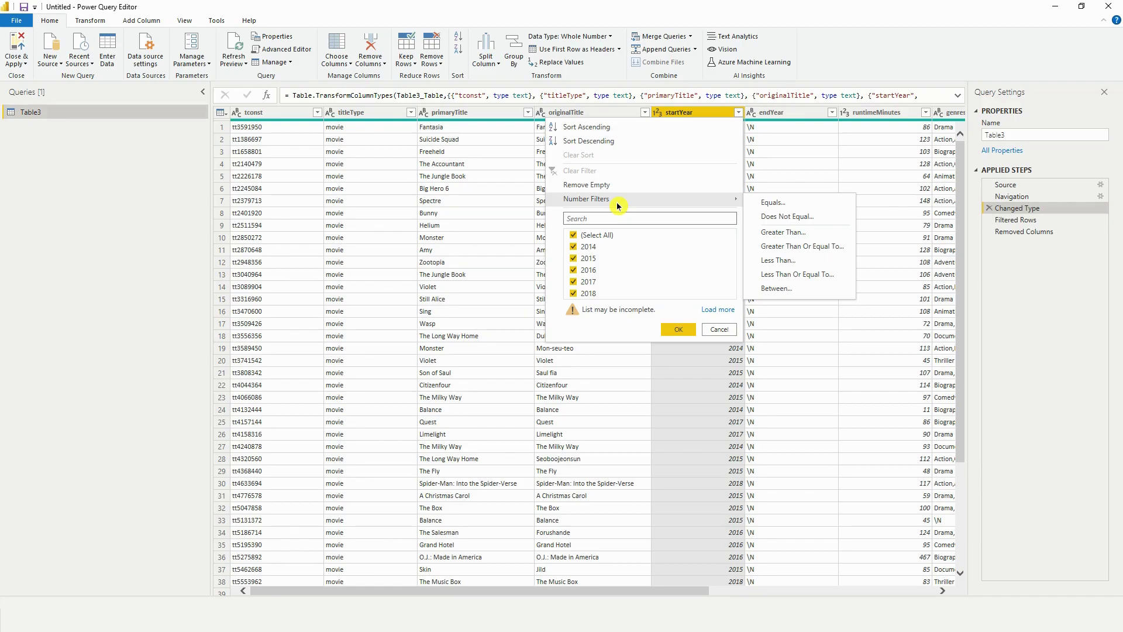
click(795, 253)
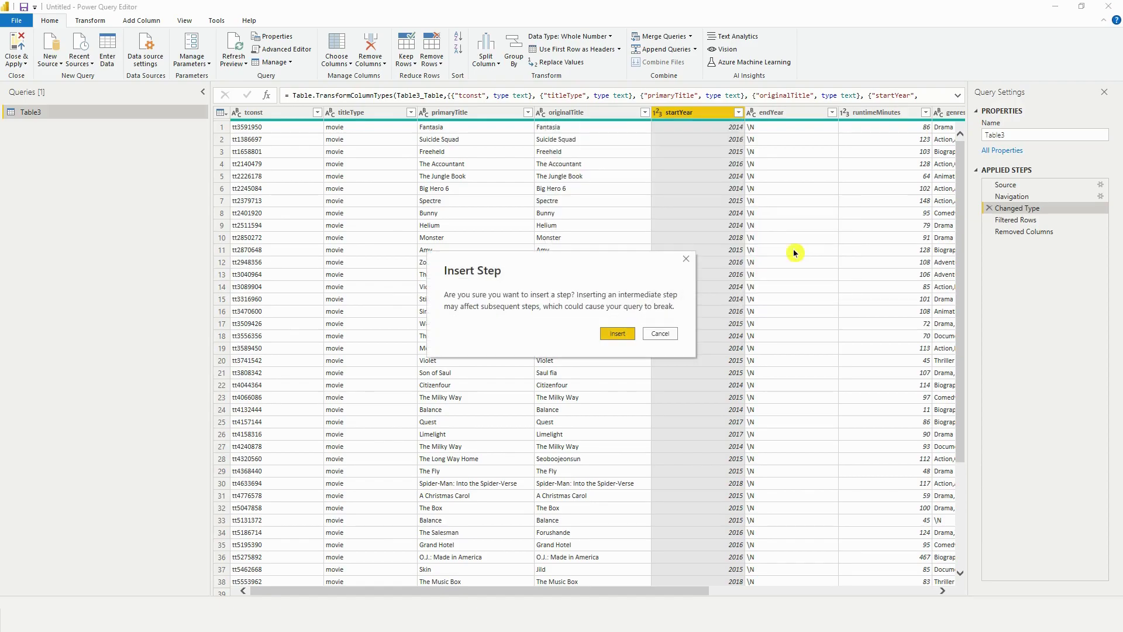
click(624, 334)
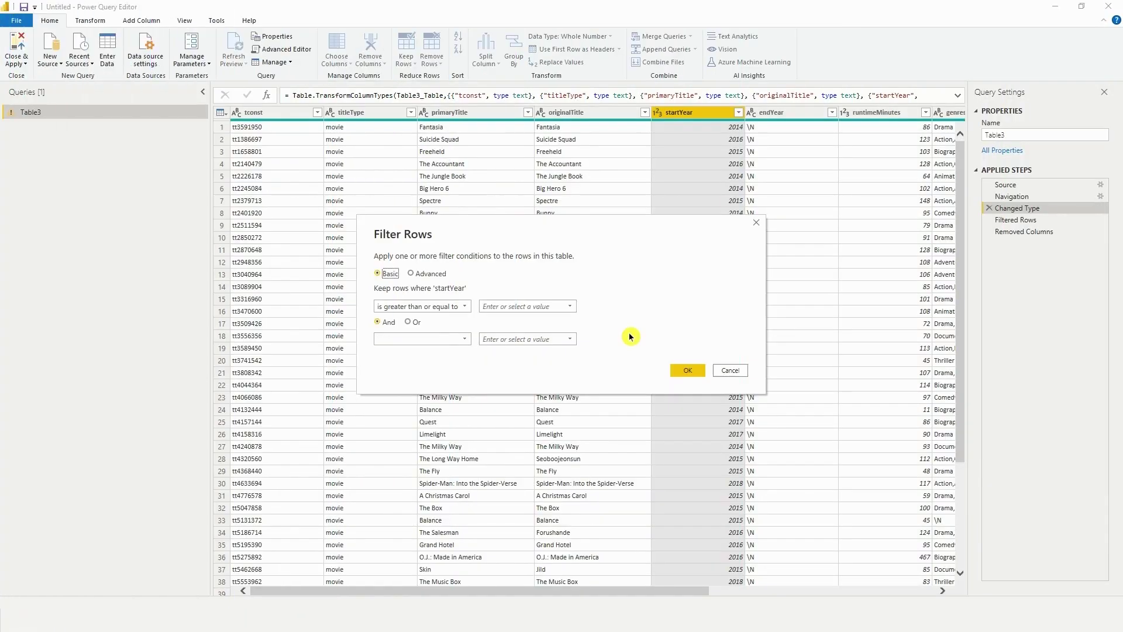
click(502, 304)
text(2014)
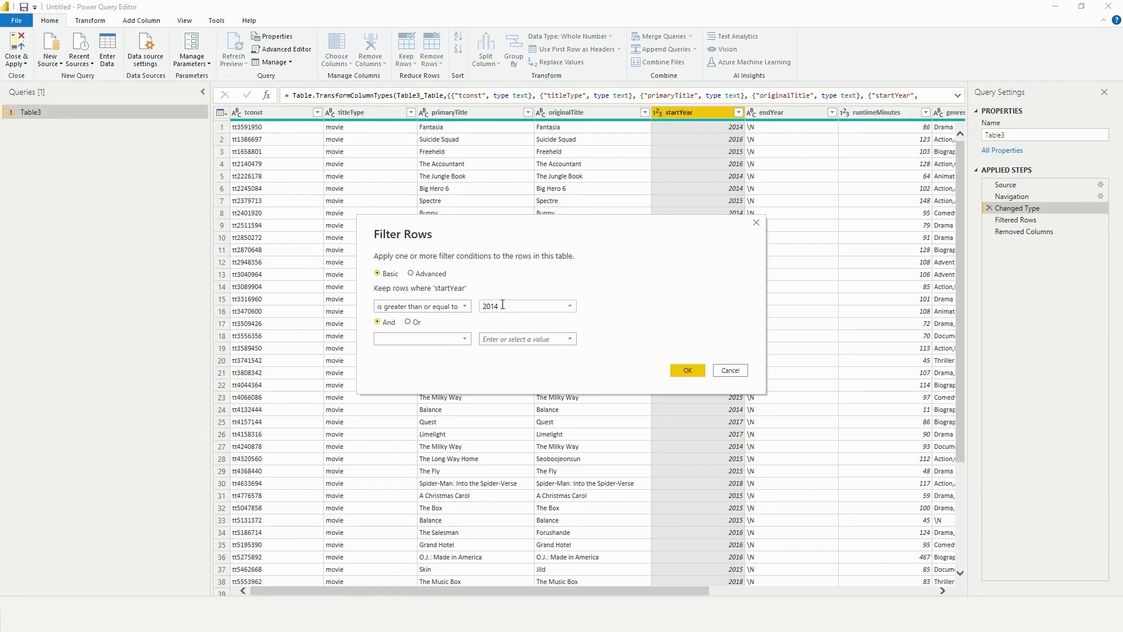
click(691, 370)
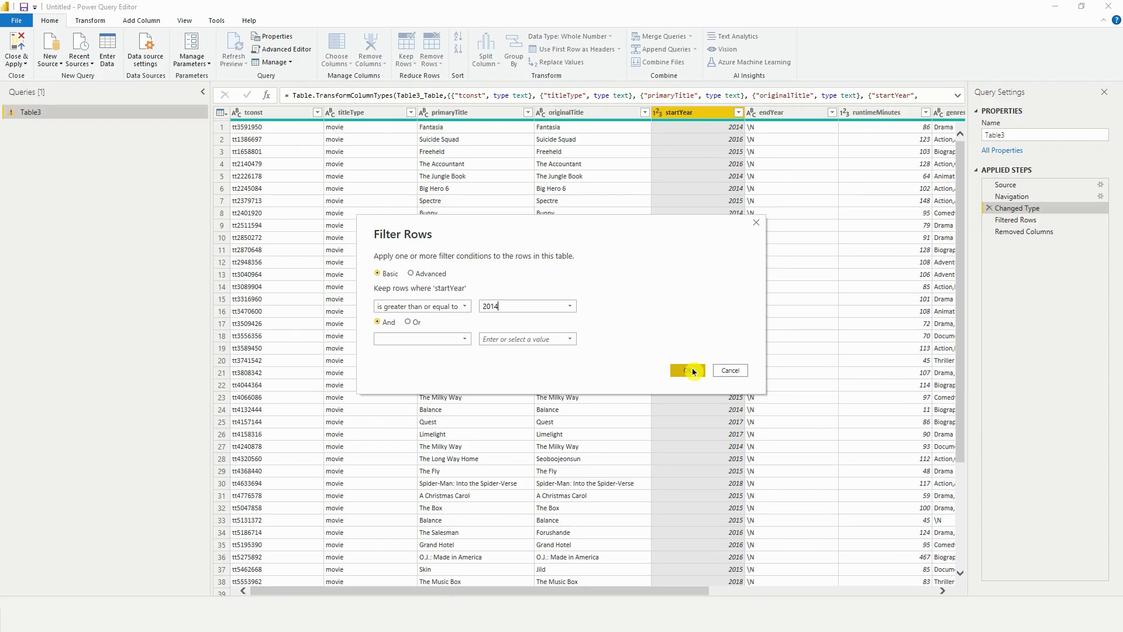
click(443, 275)
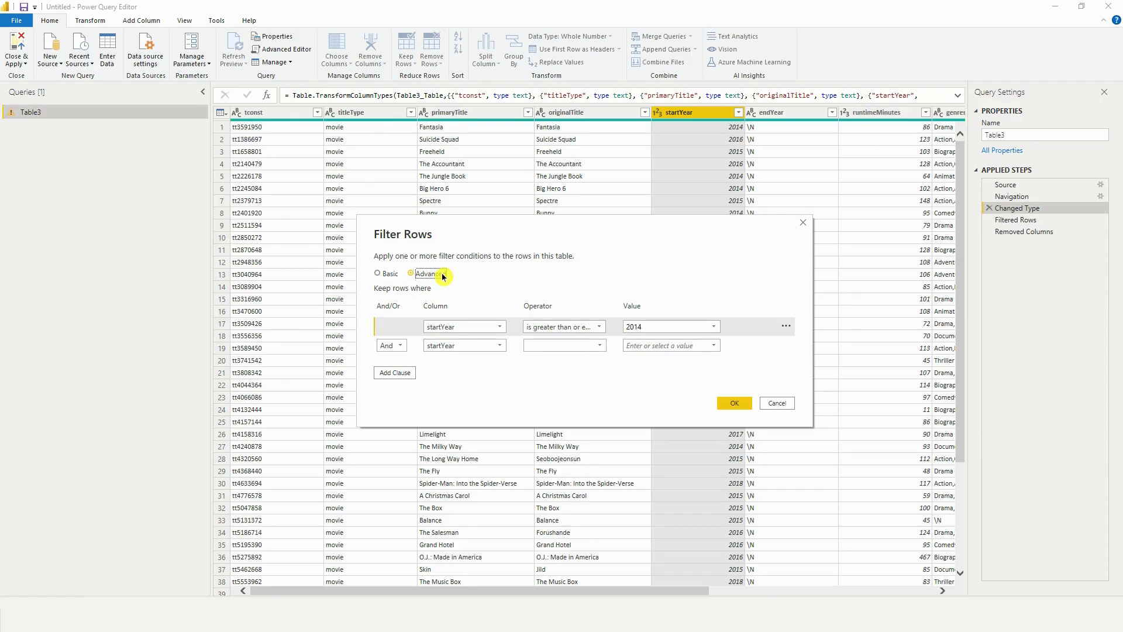
click(735, 403)
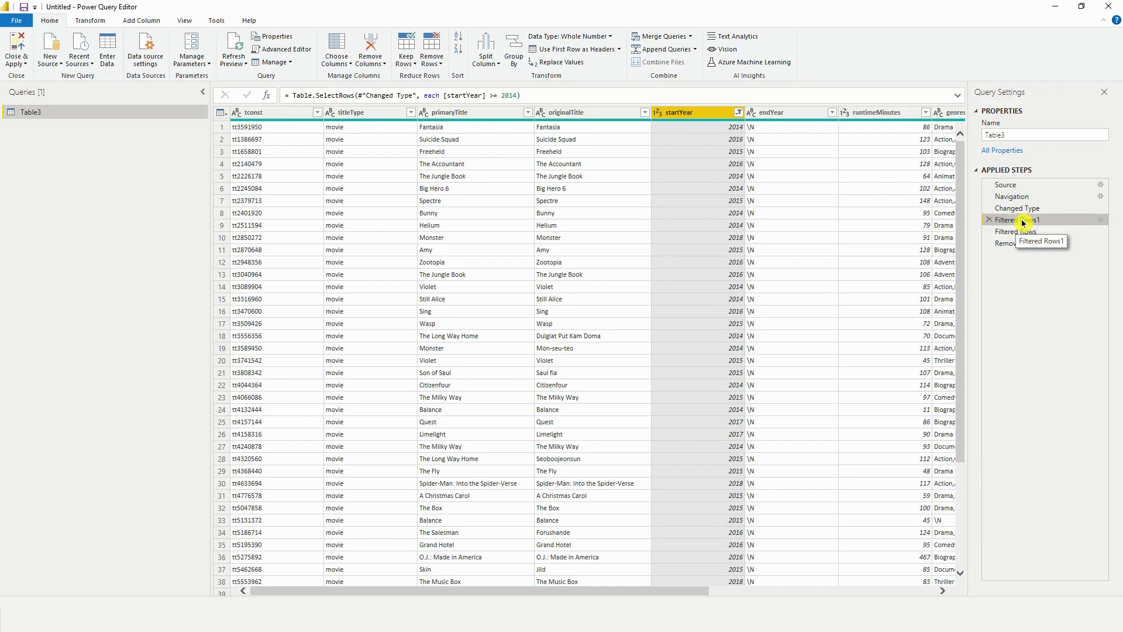
Step: Move the startYear filter step below Removed Columns, then review its filter condition and accept it as it is
drag(1023, 223, 1018, 255)
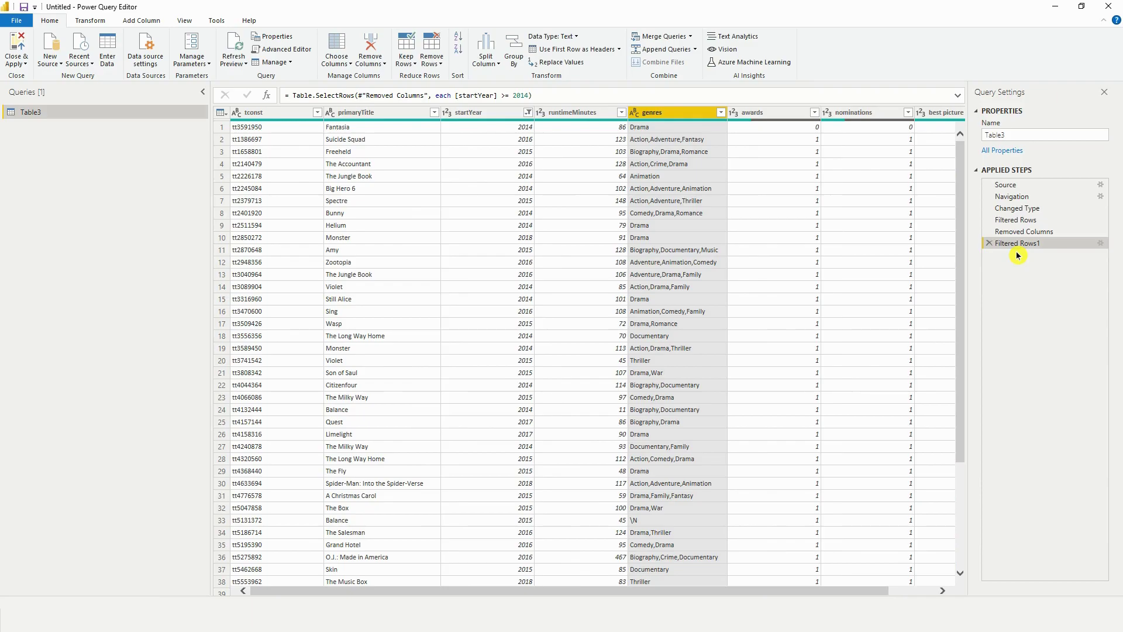
click(502, 111)
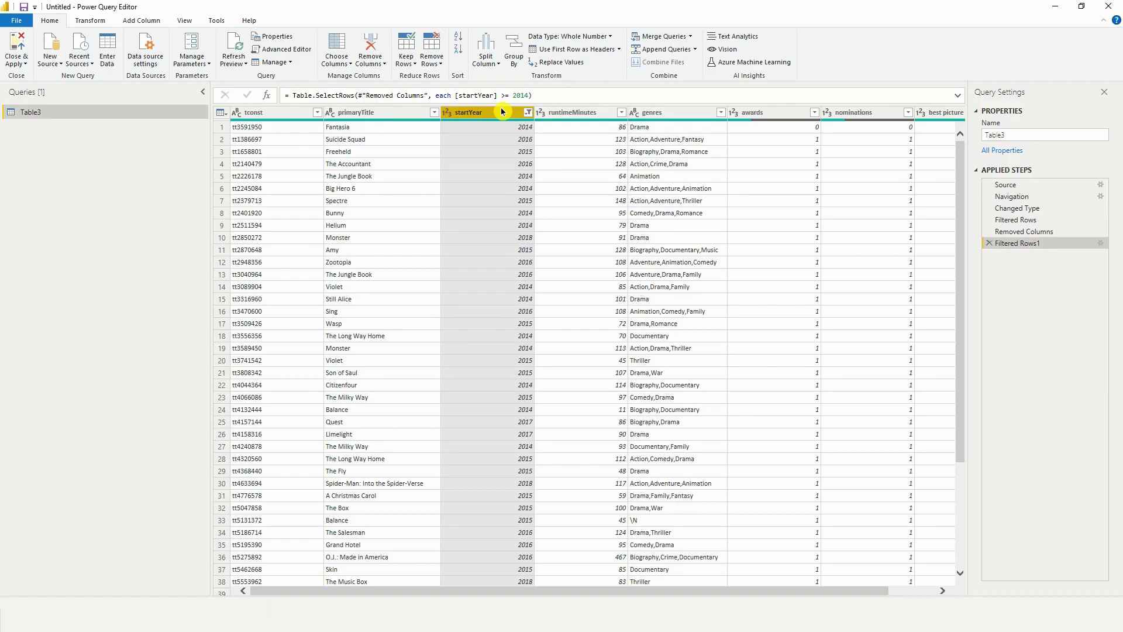
click(1102, 245)
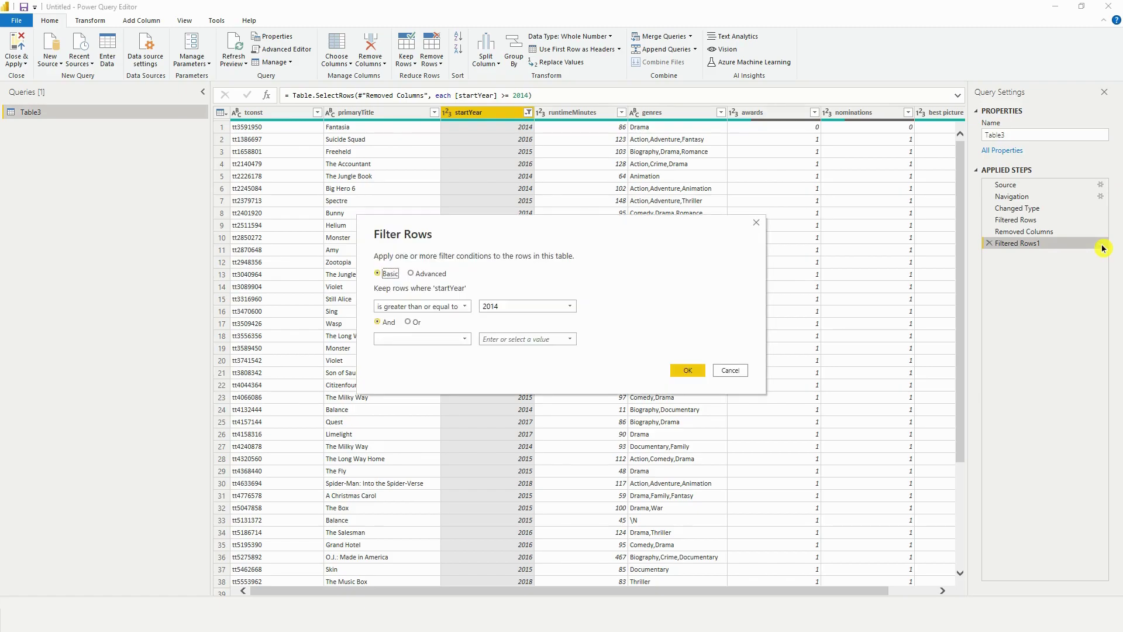
click(686, 372)
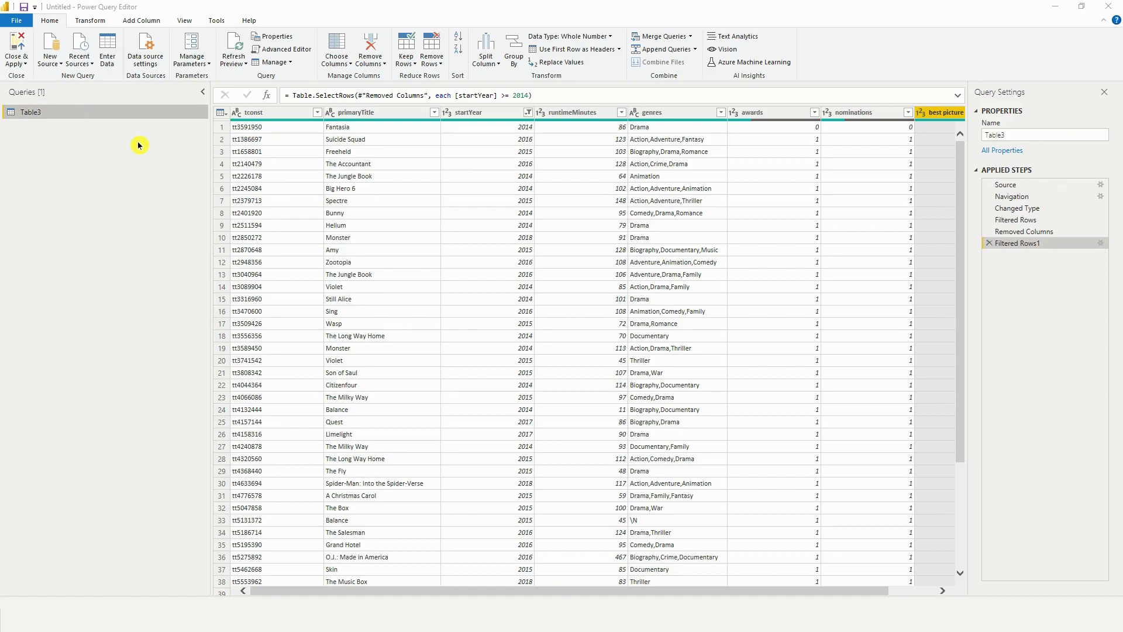
Step: Rename the Table3 query as Movies
double_click(41, 112)
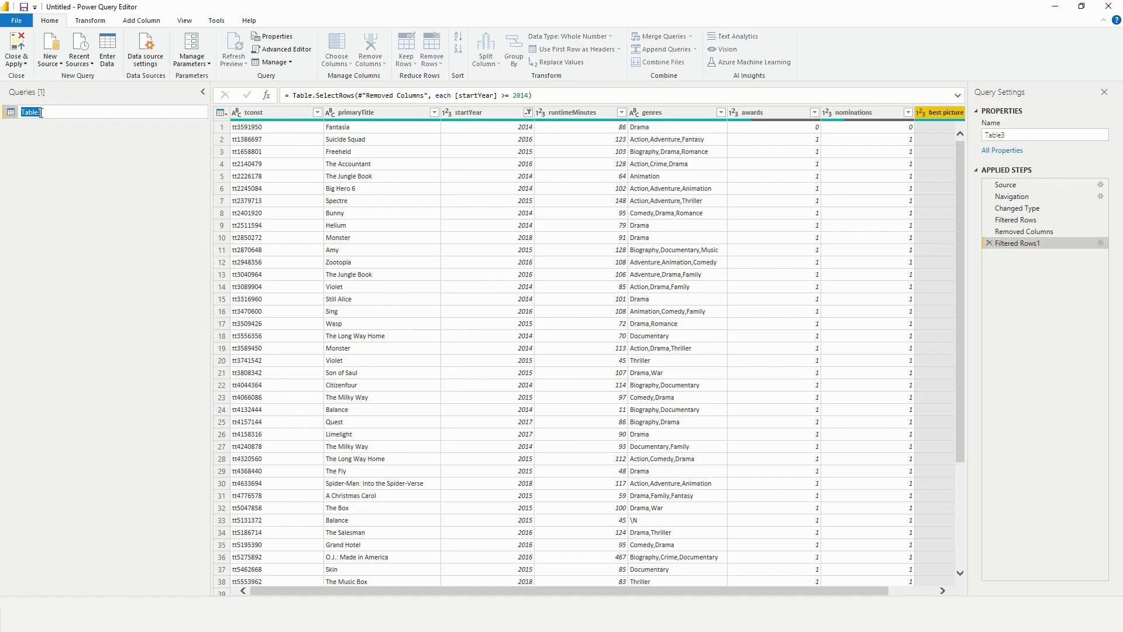
text(Movies)
key(Return)
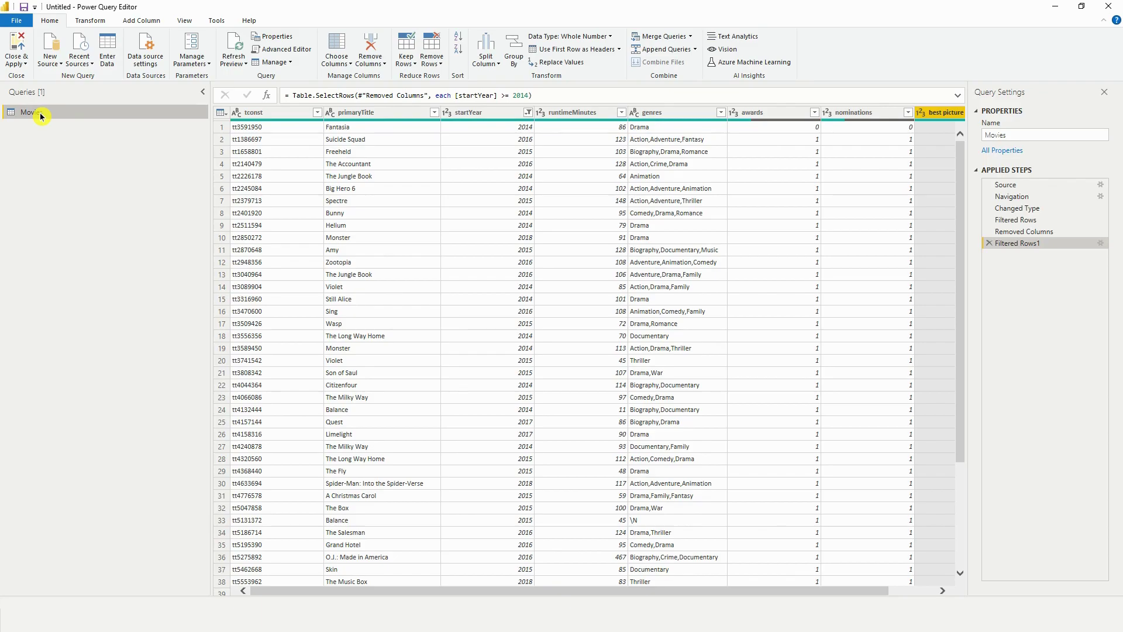
Step: Rename the tconst column of the Movies query as Movie ID
right_click(272, 113)
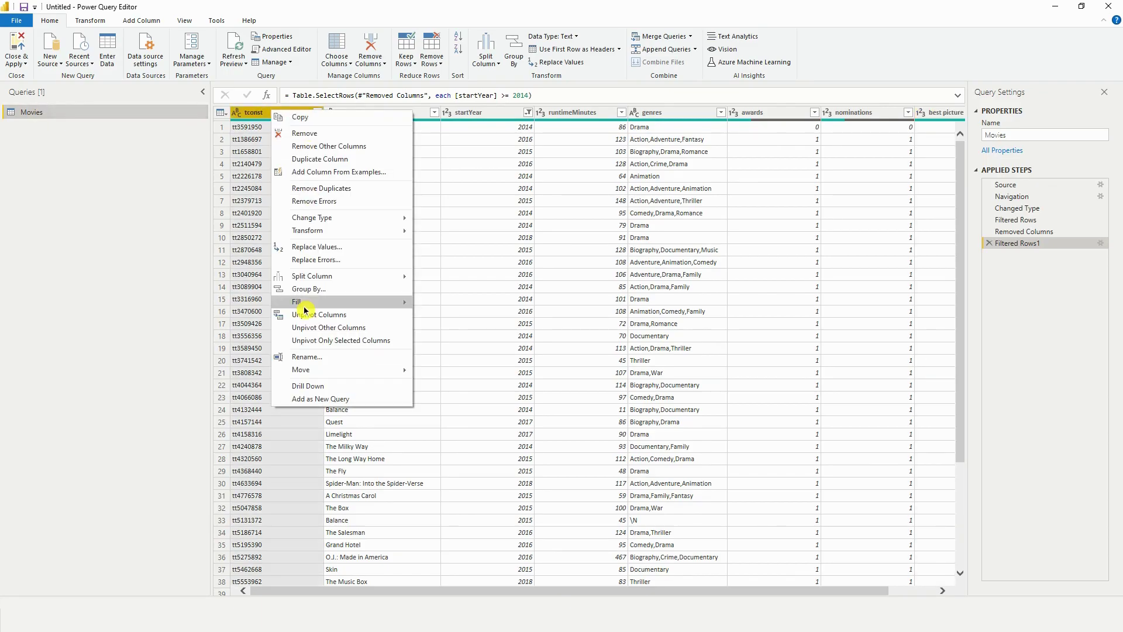
click(308, 357)
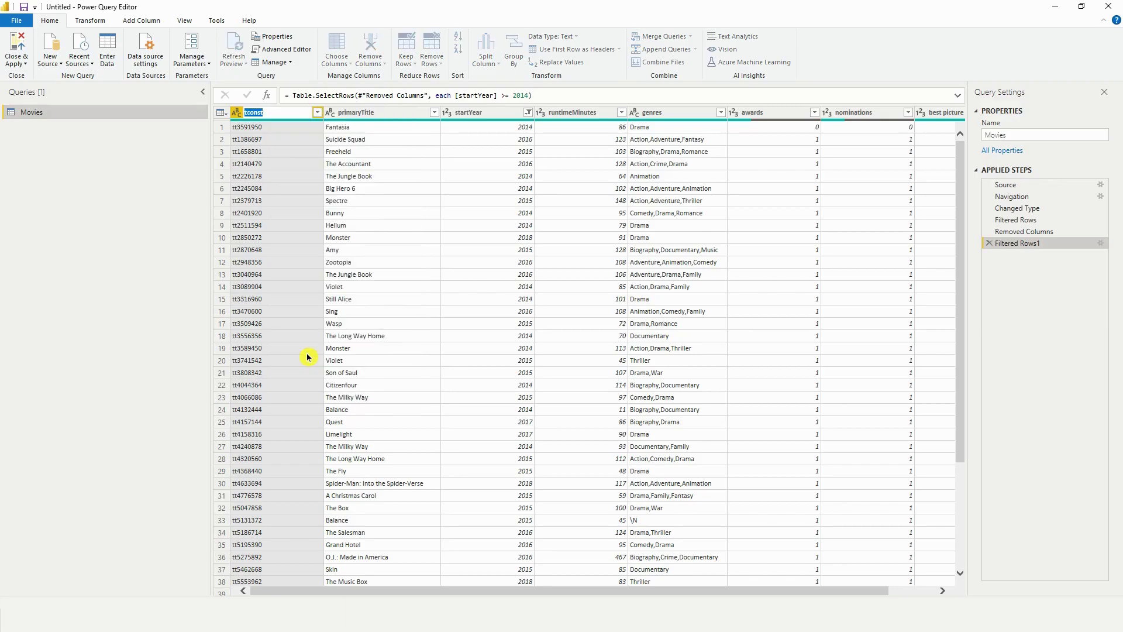
text(Movie ID)
click(308, 357)
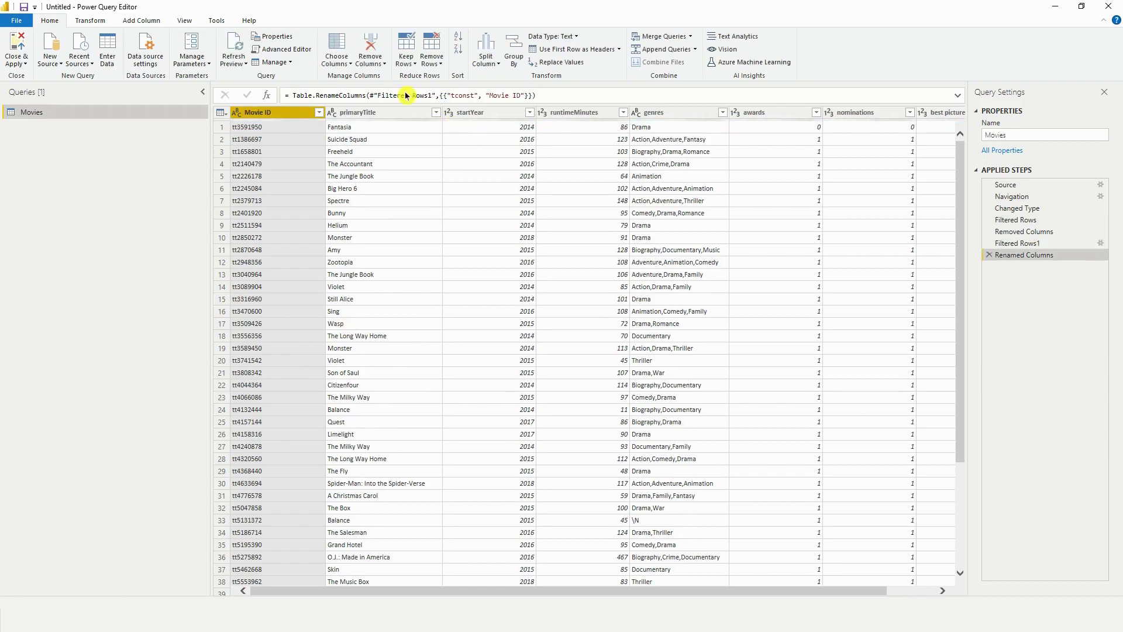
Step: Rename the primaryTitle column of the Movies query as Title
click(365, 115)
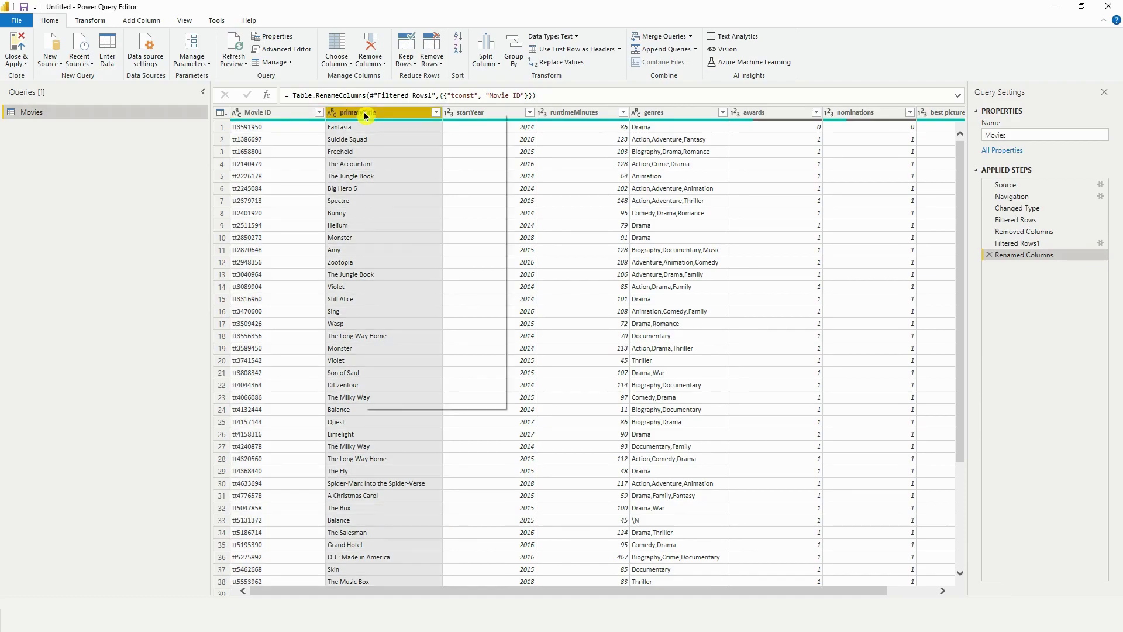
right_click(365, 116)
click(412, 360)
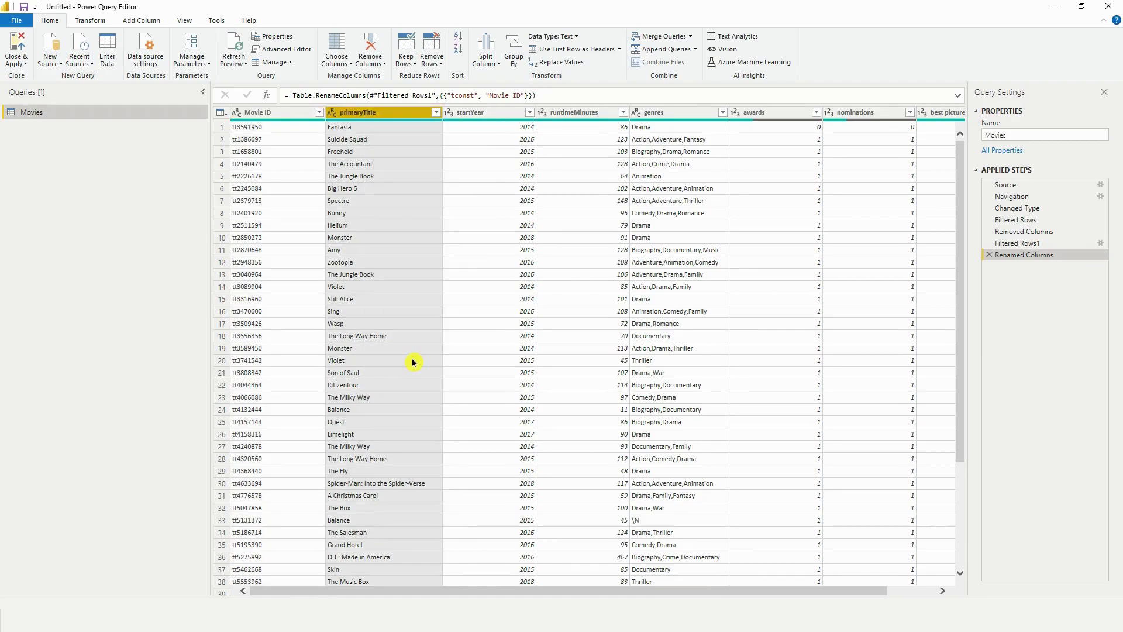
text(T)
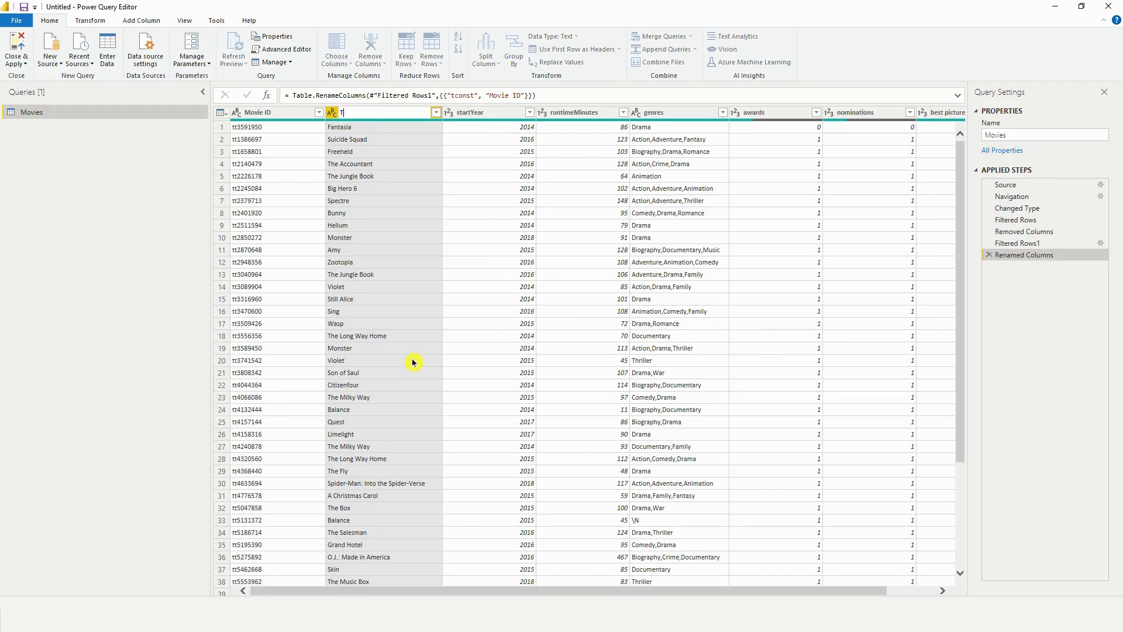
text(itle)
key(Return)
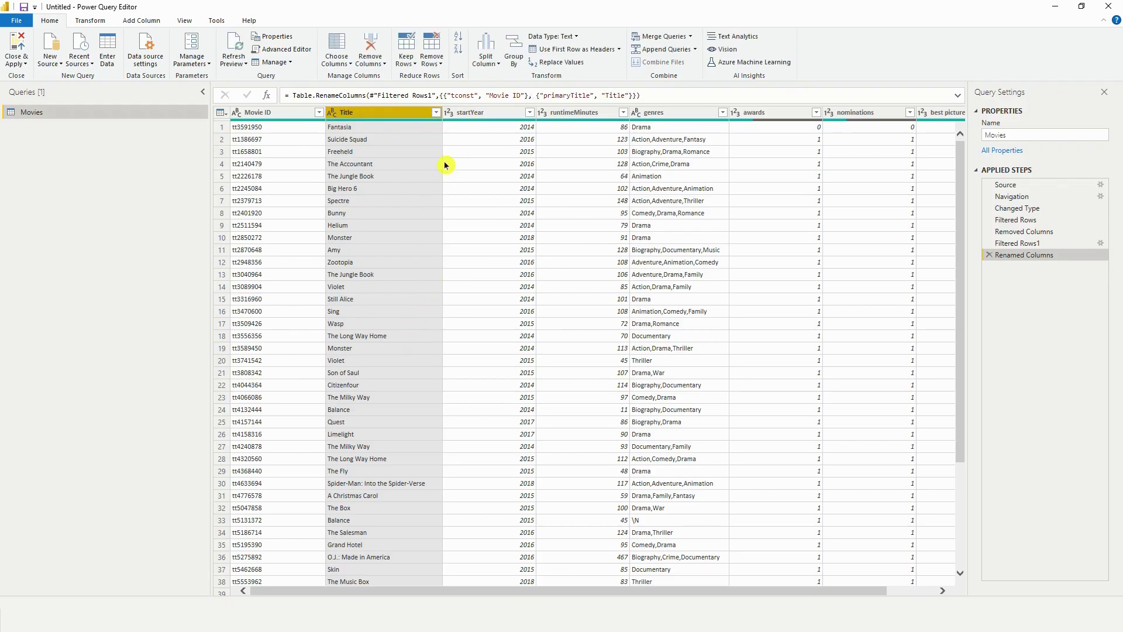
Step: Rename the startYear column of the Movies query as Release Year
click(466, 113)
right_click(466, 113)
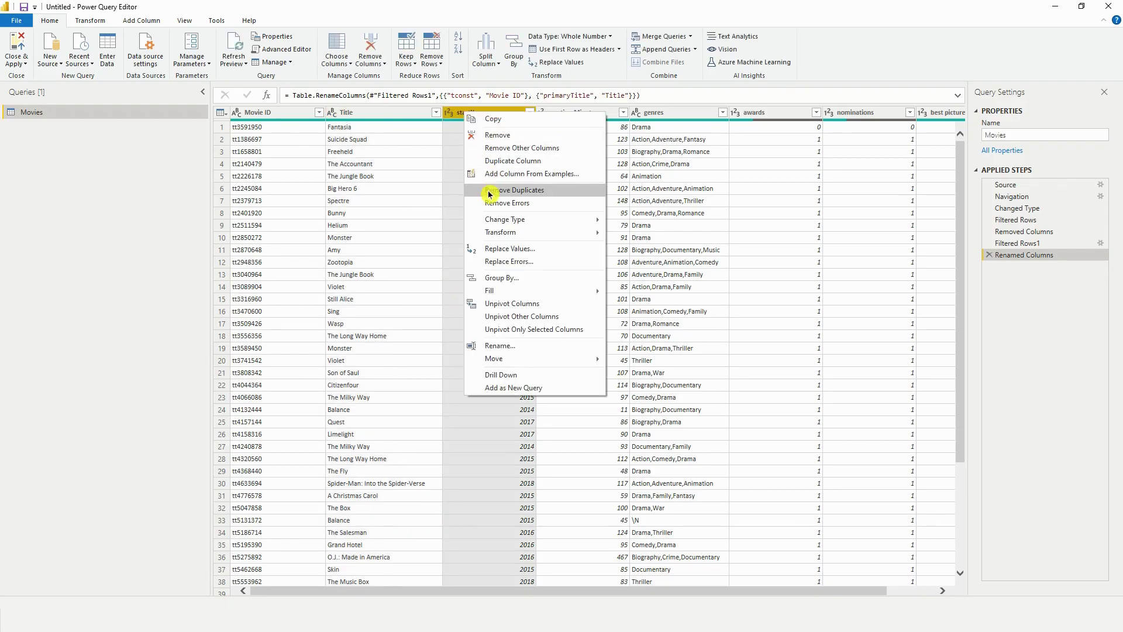
click(495, 345)
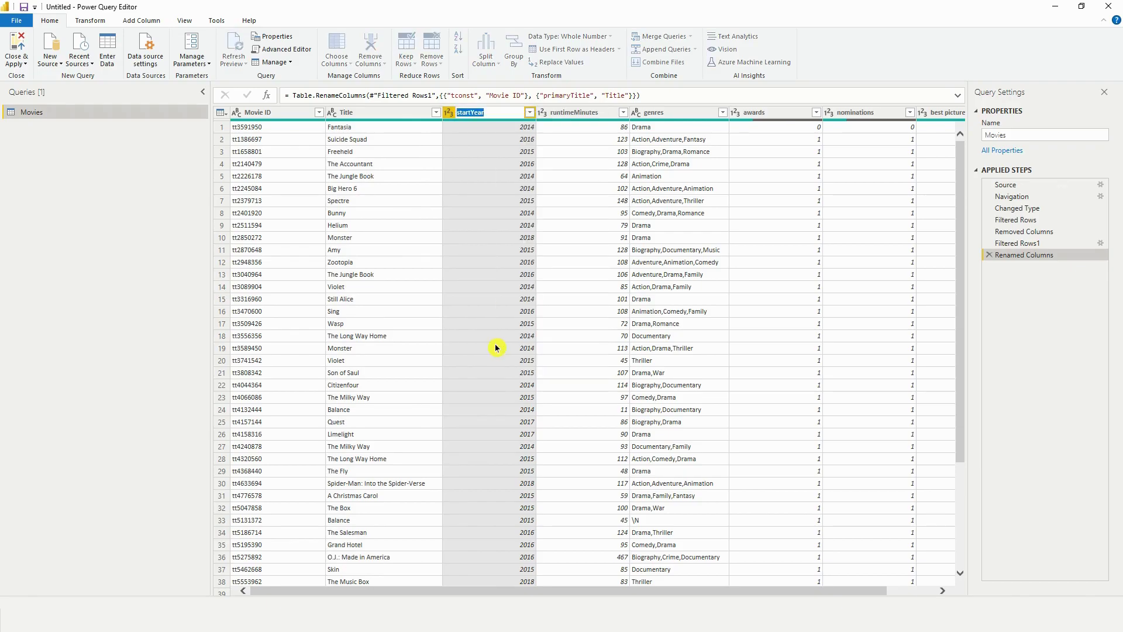
text(Release Year)
key(Return)
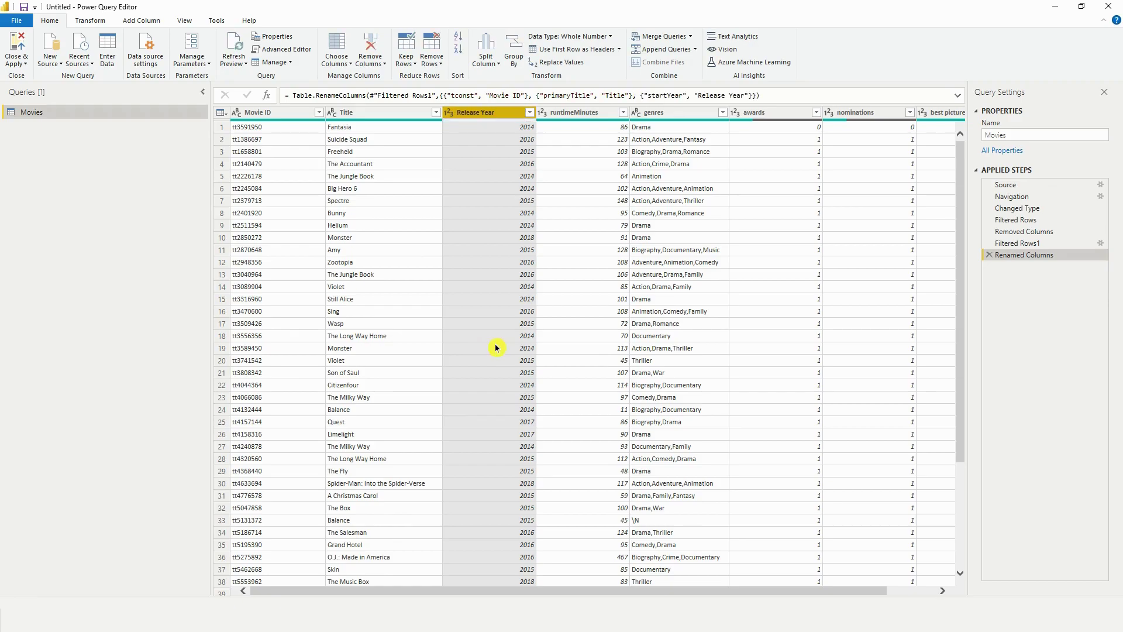
Step: Rename the runtimeMinutes column of the Movies query as Duration
click(557, 114)
right_click(557, 118)
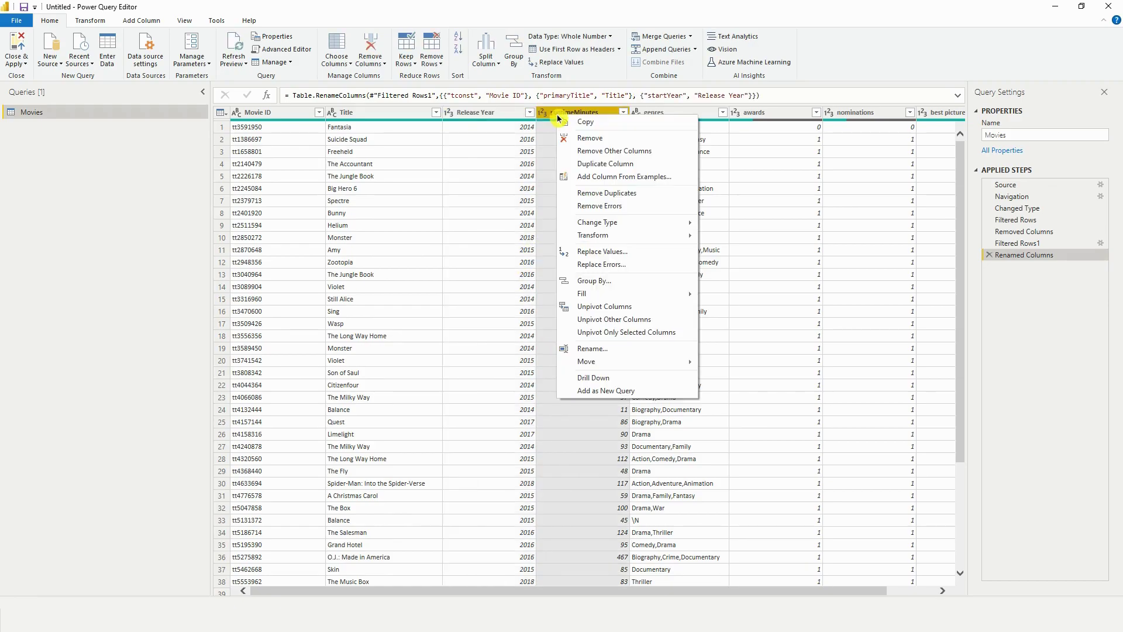
click(604, 348)
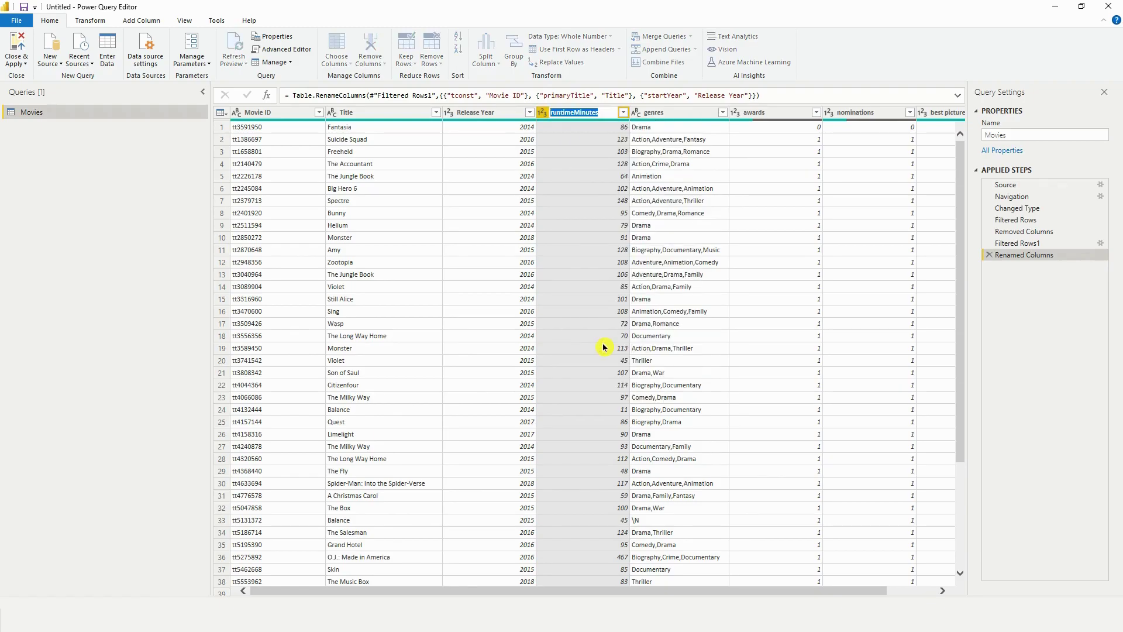
text(Duration)
key(Return)
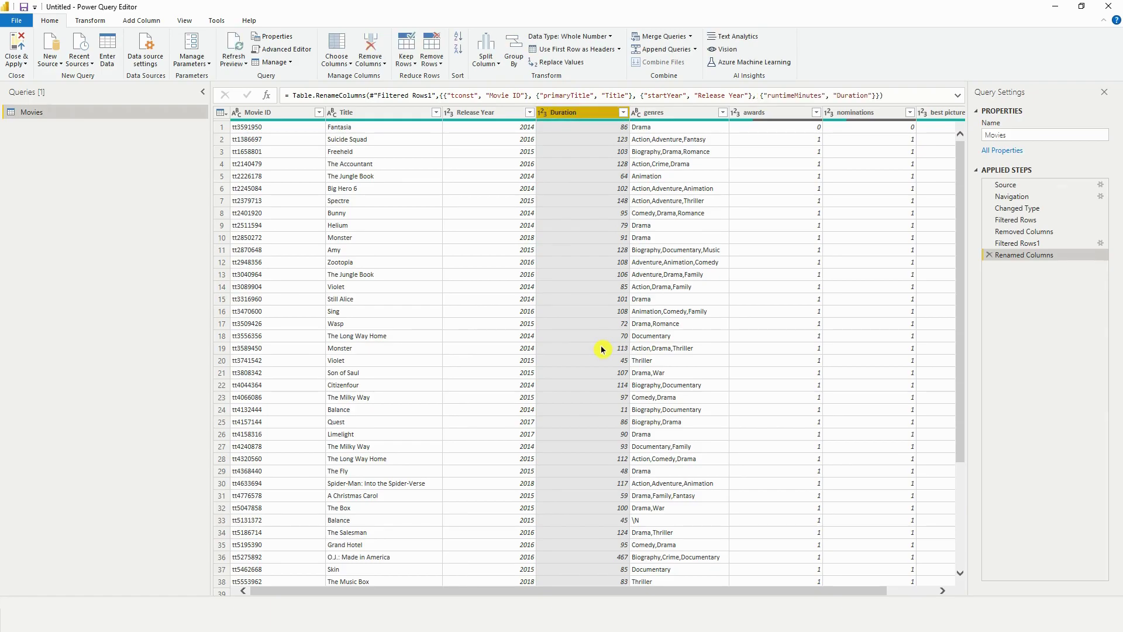
Step: Rename the genres column of the Movies query as Genres
click(668, 119)
right_click(667, 119)
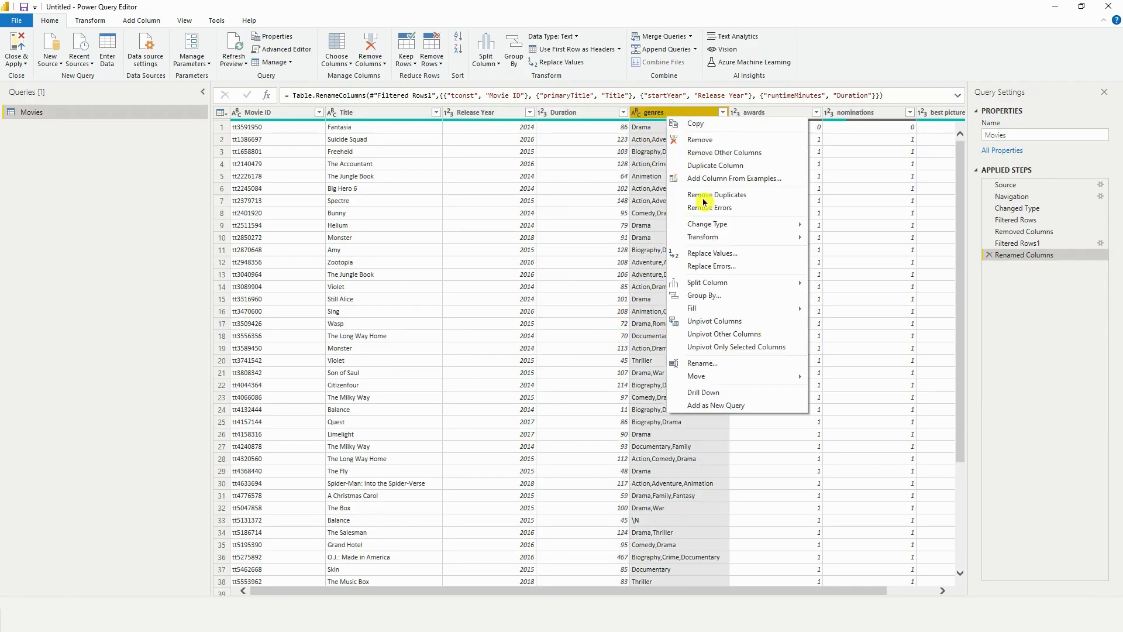
click(681, 363)
key(Home)
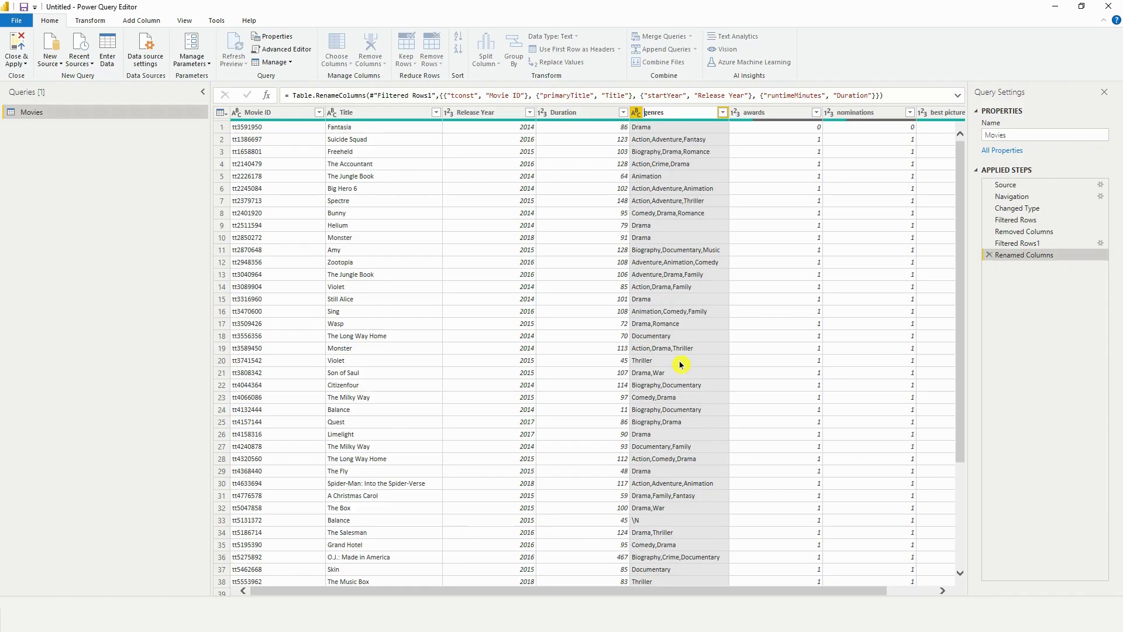
key(Delete)
text(G)
key(Return)
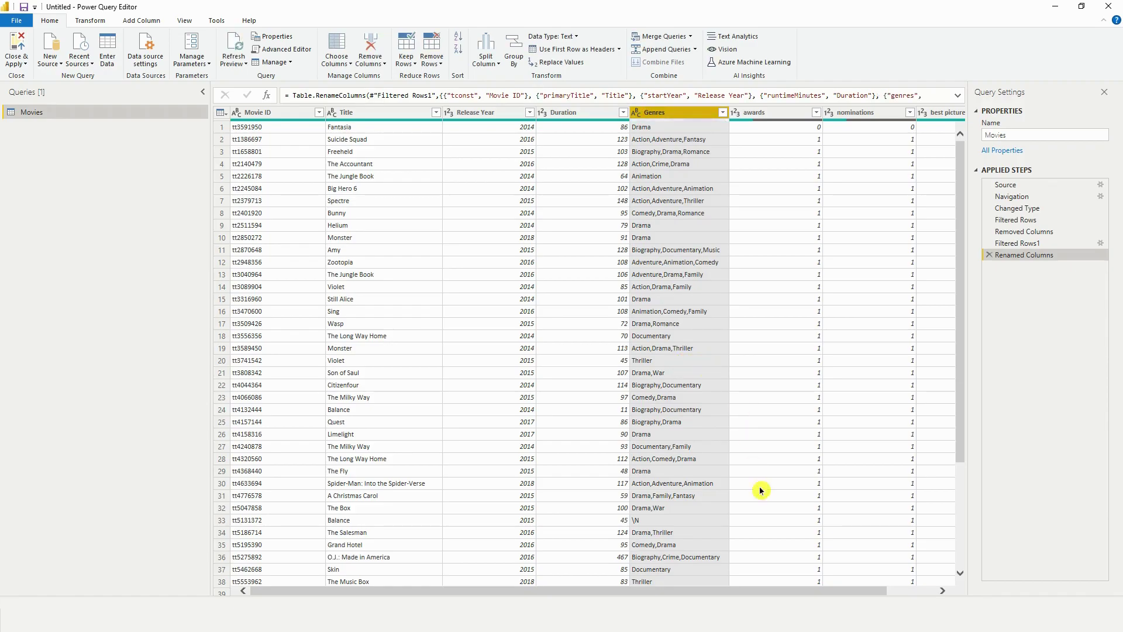
Step: Rename the awards column of the Movies query as Awards
drag(843, 591, 925, 591)
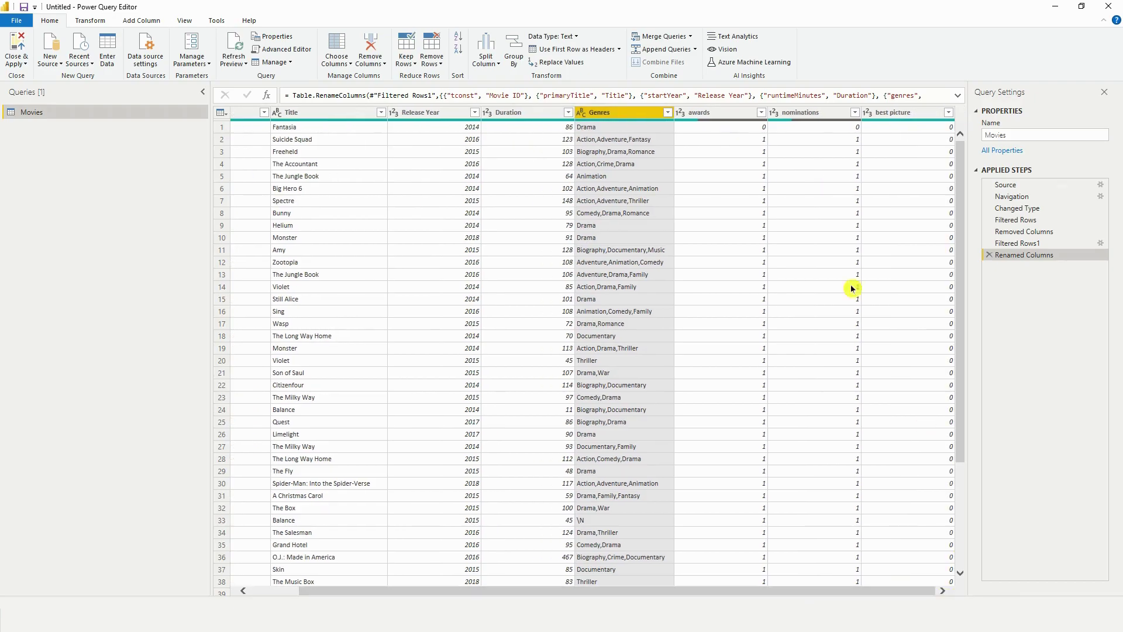
click(716, 117)
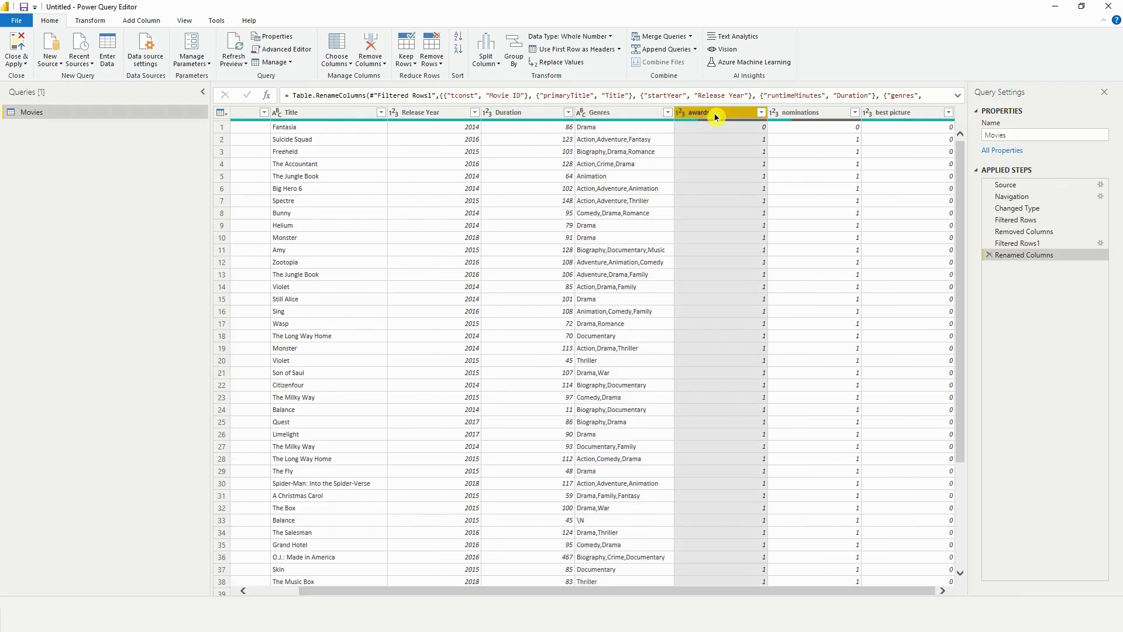
right_click(716, 117)
click(777, 356)
key(Home)
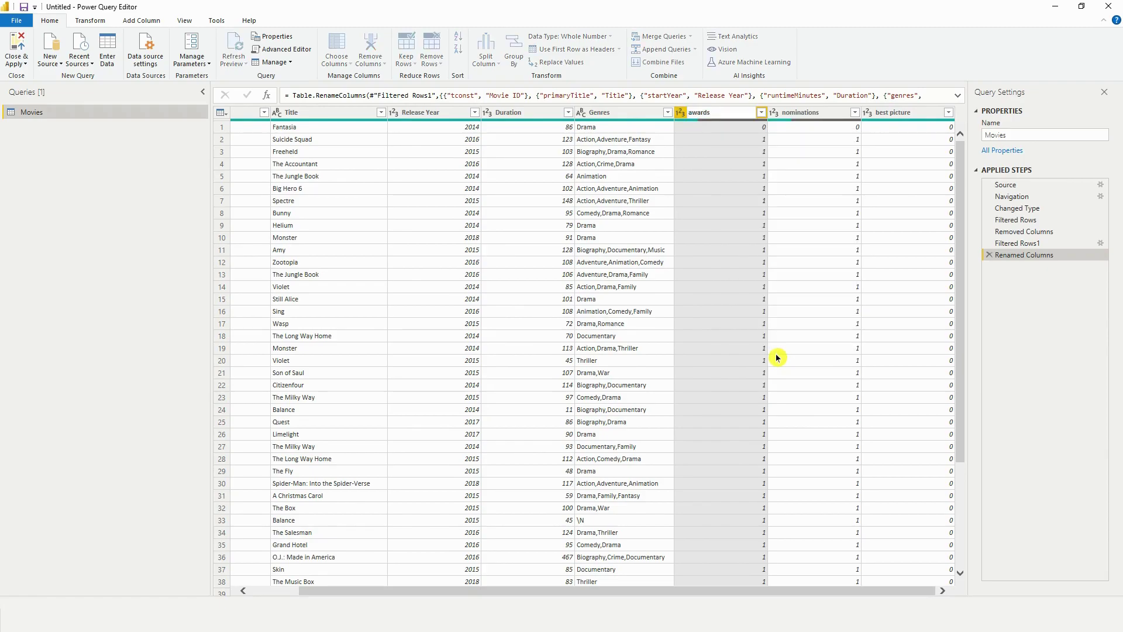
key(Delete)
text(A)
key(Return)
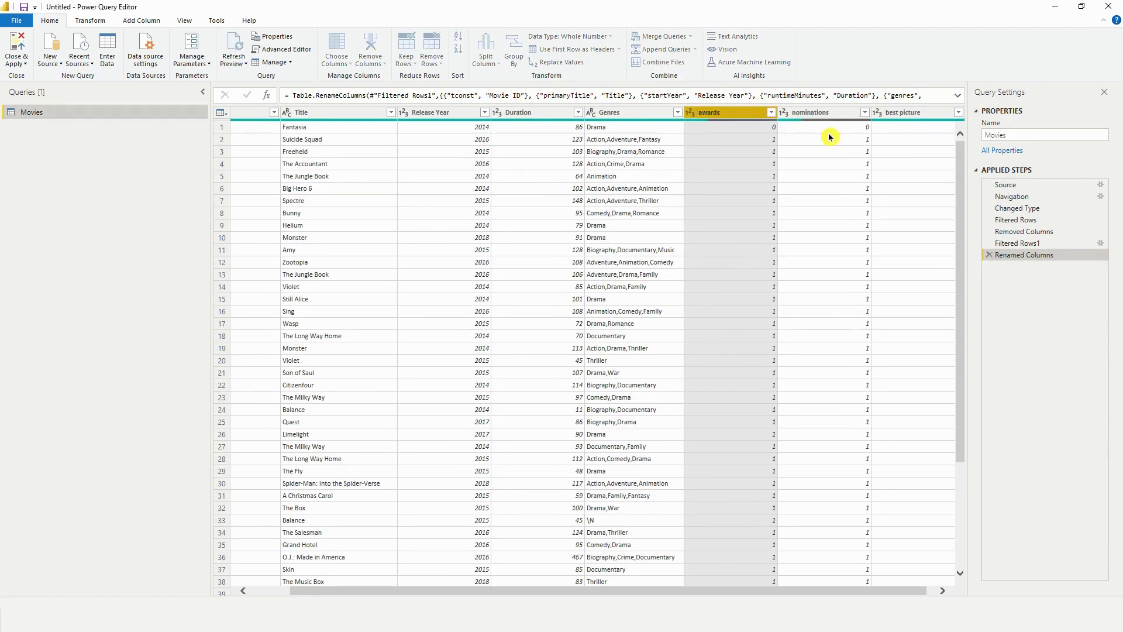
Step: Rename the nominations column of the Movies query as Nominations
click(817, 112)
right_click(817, 113)
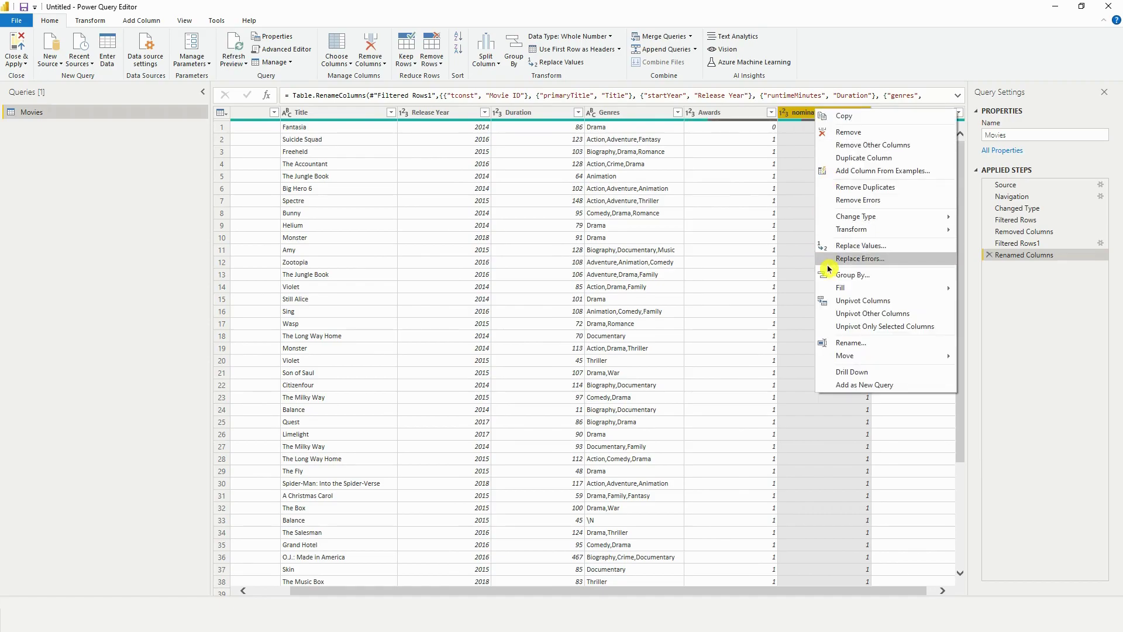
click(848, 345)
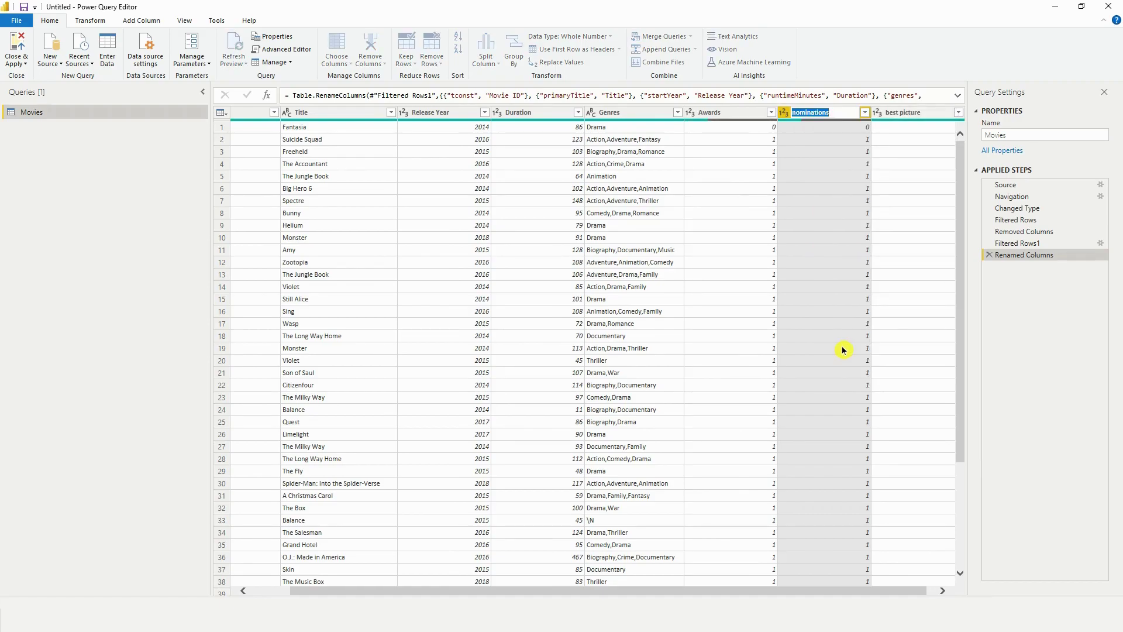
key(Home)
key(Delete)
text(N)
key(Return)
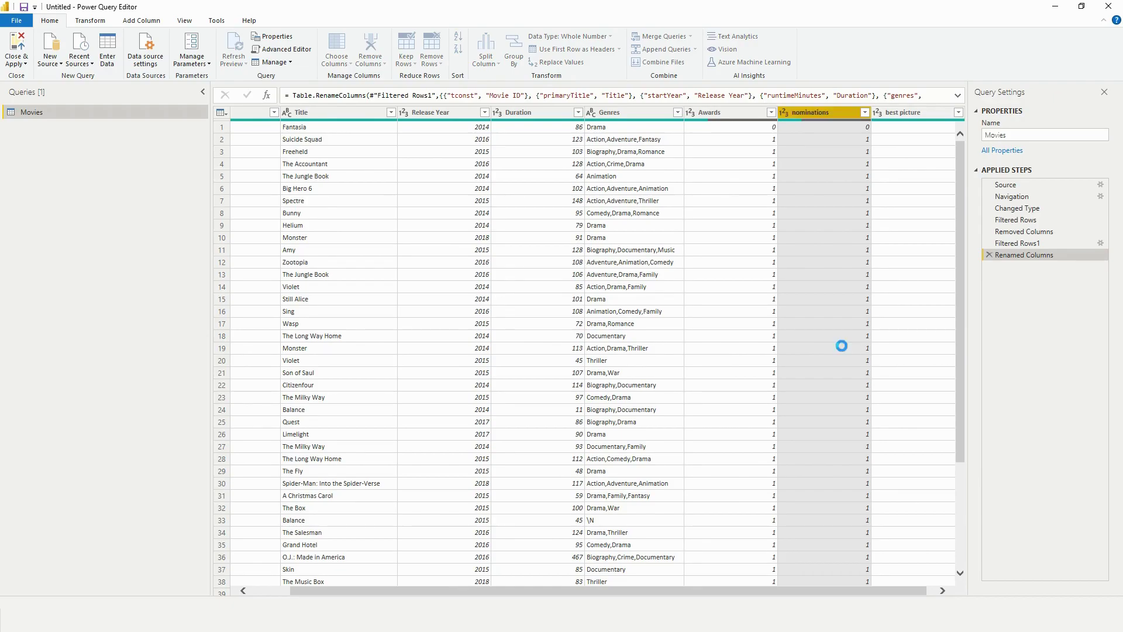
Step: Rename the best picture column of the Movies query as Best Picture, capitalizing both words
click(900, 111)
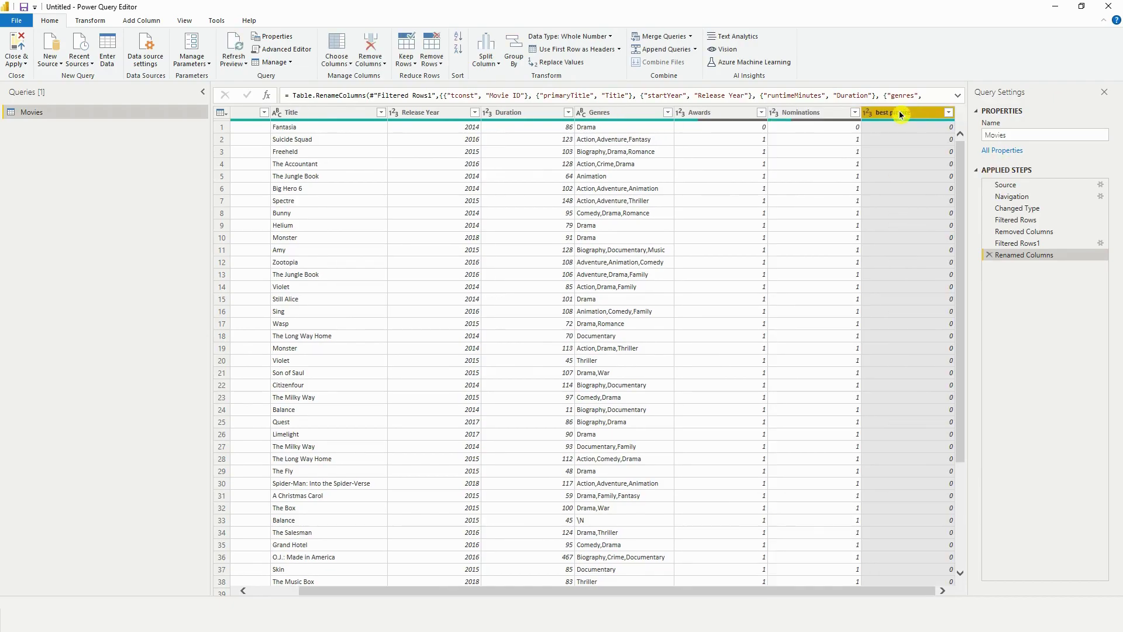
right_click(899, 111)
click(970, 345)
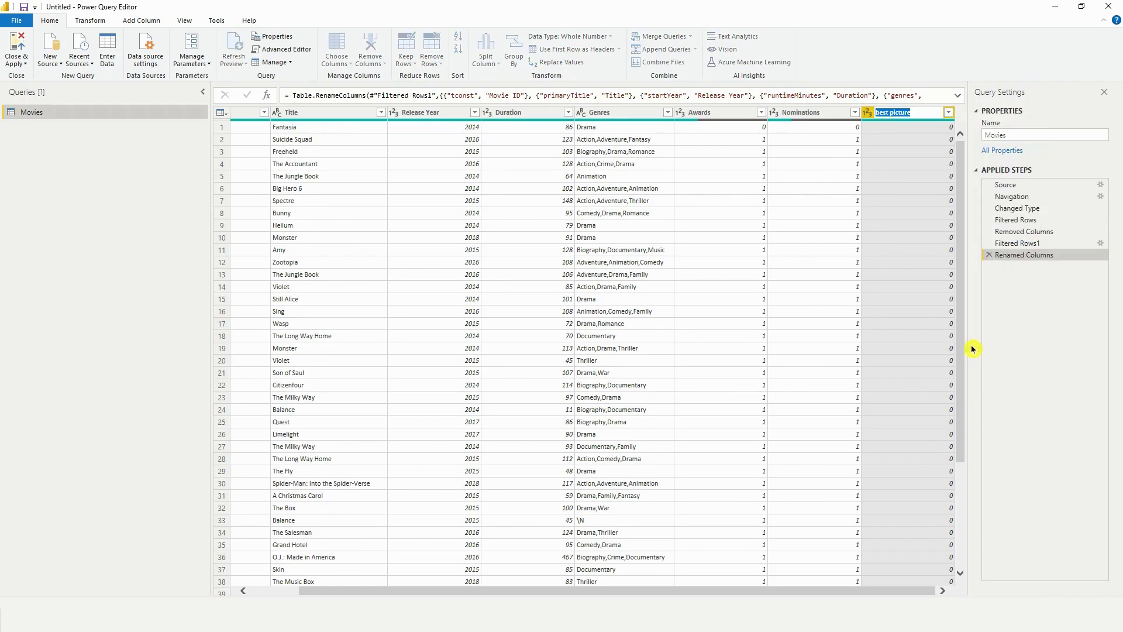
key(Home)
key(Delete)
key(Delete)
text(pi)
key(Return)
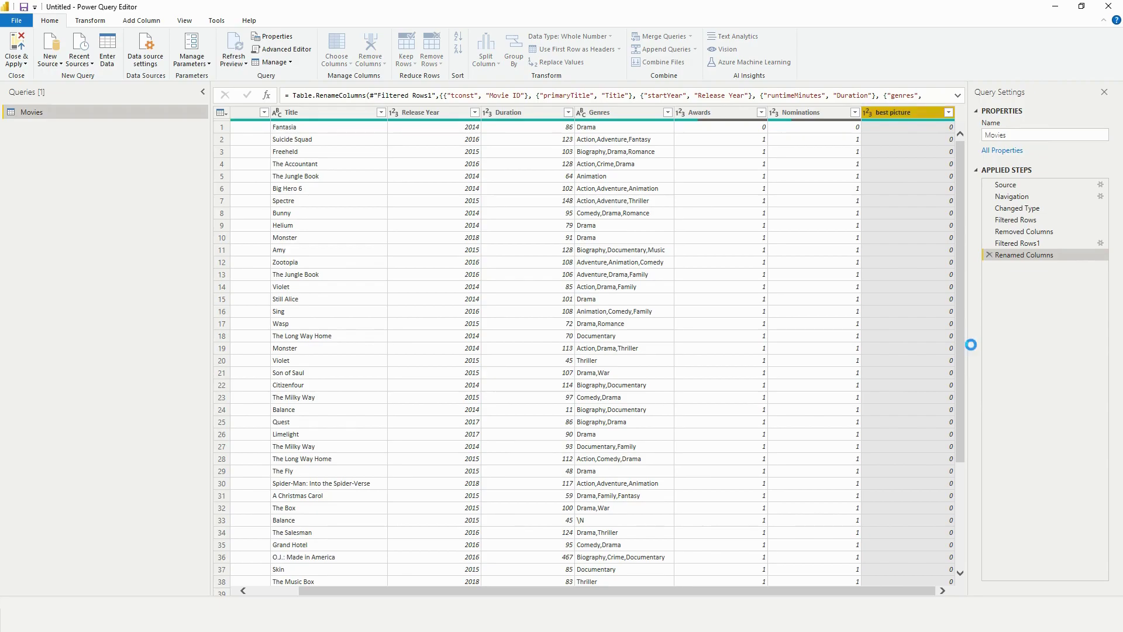
right_click(899, 113)
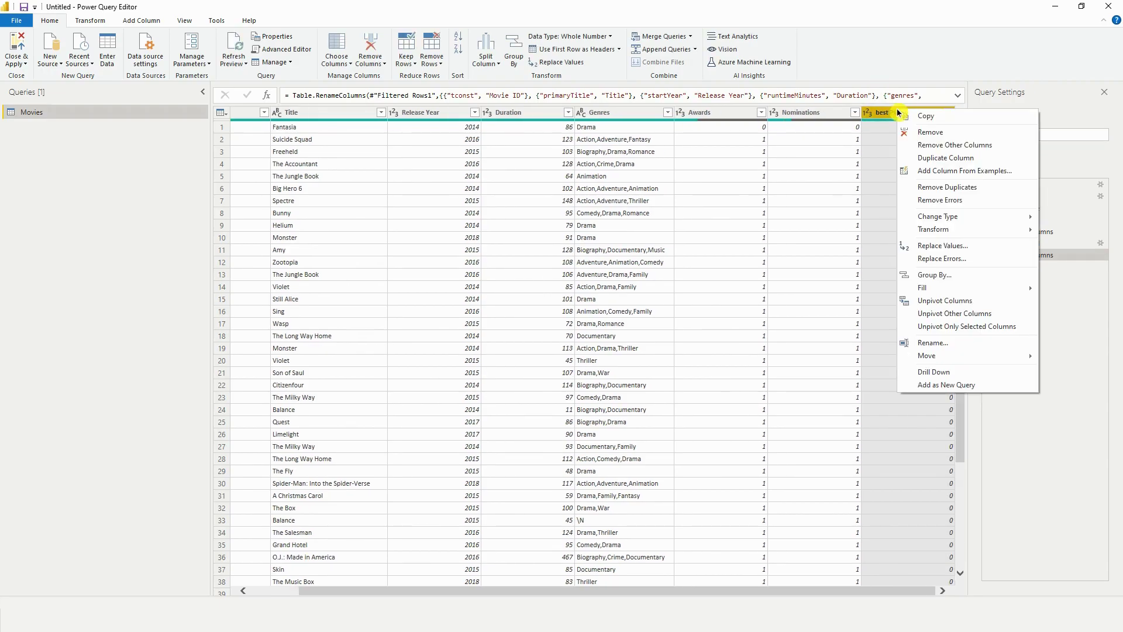
click(960, 343)
key(Home)
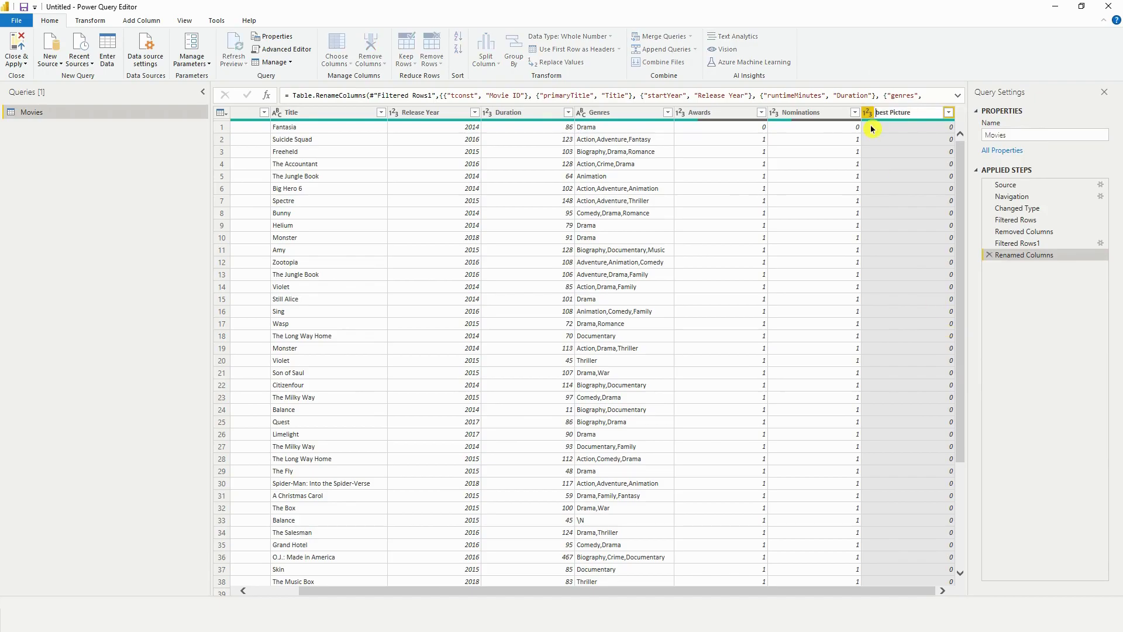
key(Delete)
text(B)
key(Return)
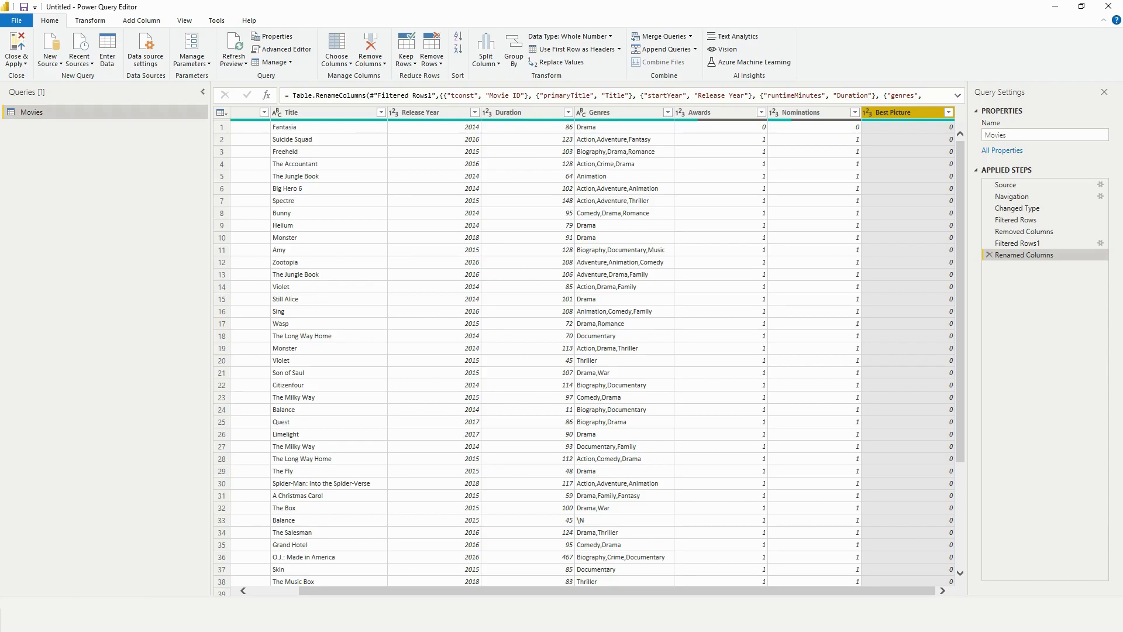
Step: Review the available data types for the Movie ID, Release Year and Duration columns without changing them
click(270, 592)
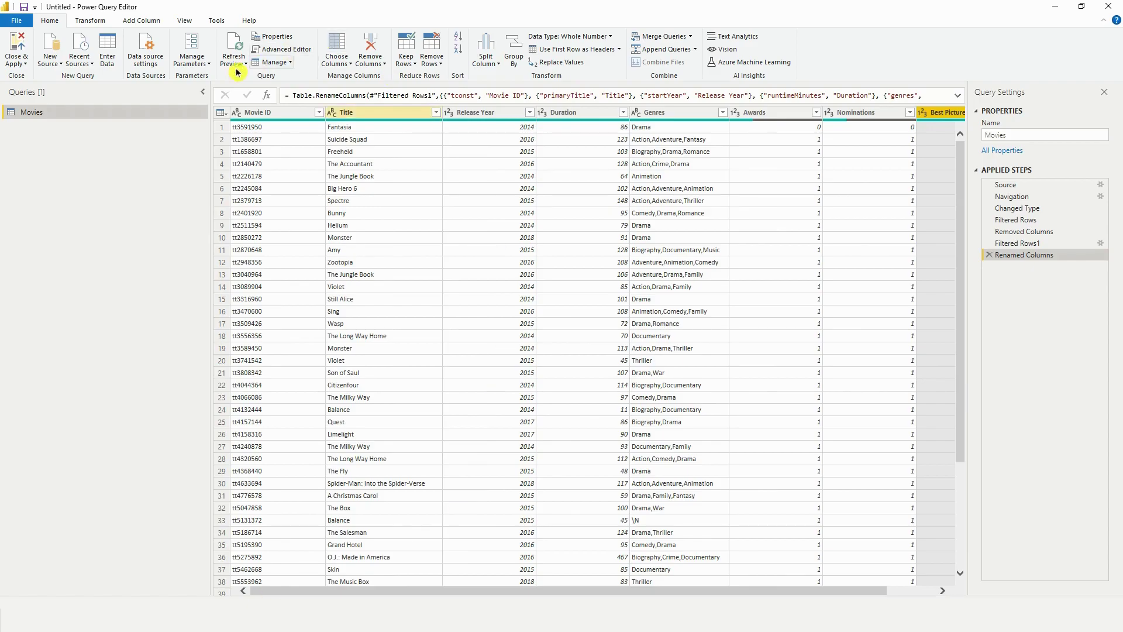
click(237, 112)
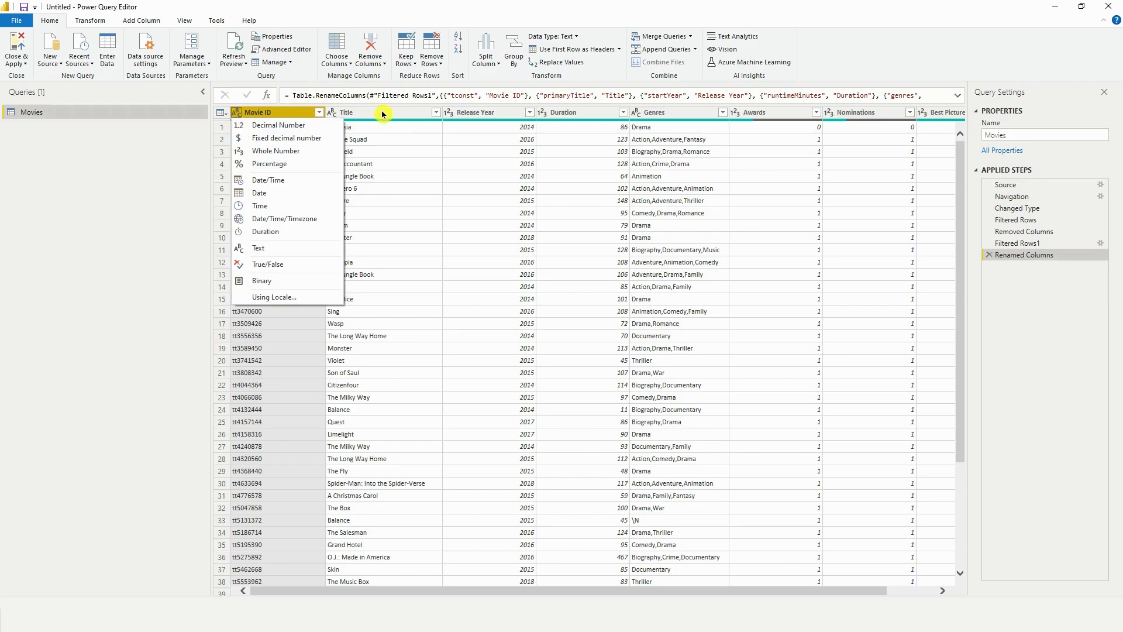
click(449, 115)
click(451, 114)
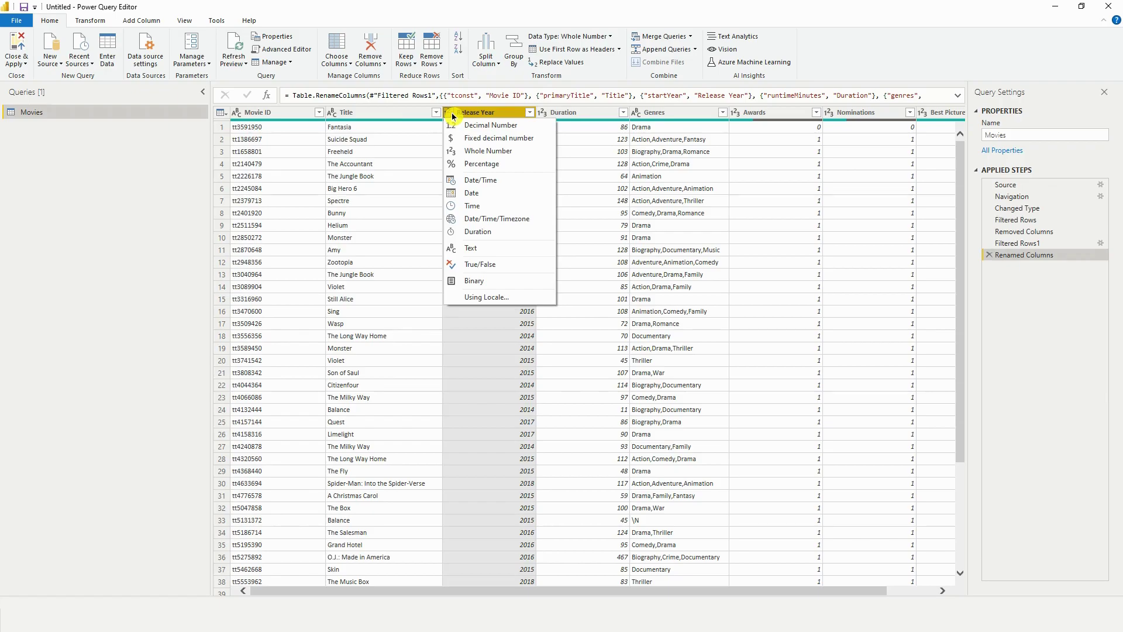
click(453, 116)
click(453, 115)
click(544, 113)
click(544, 114)
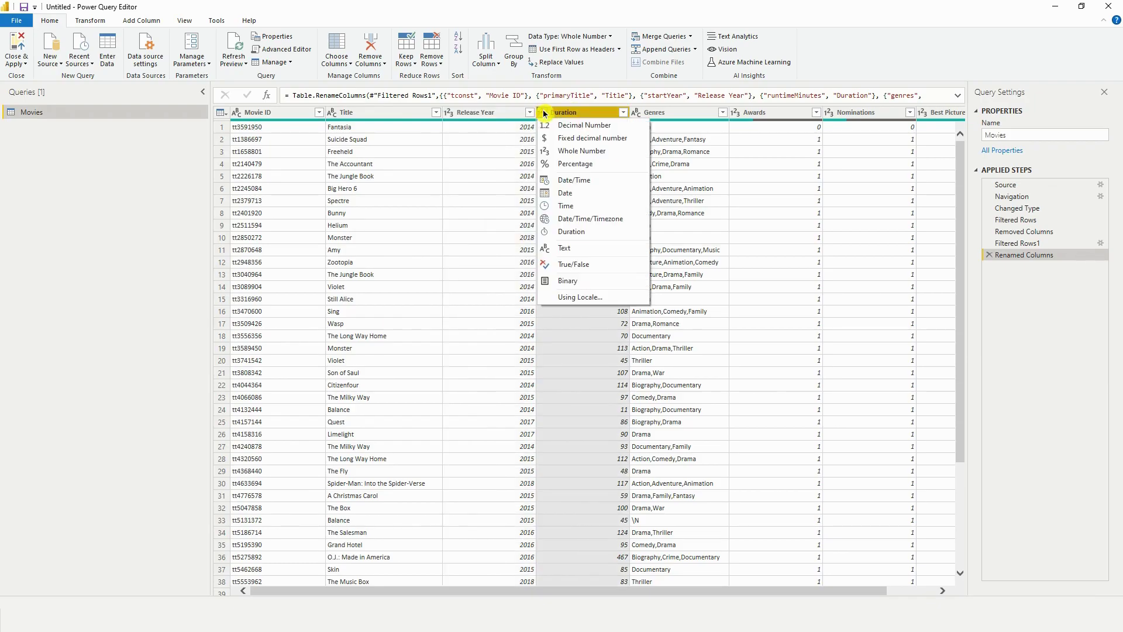
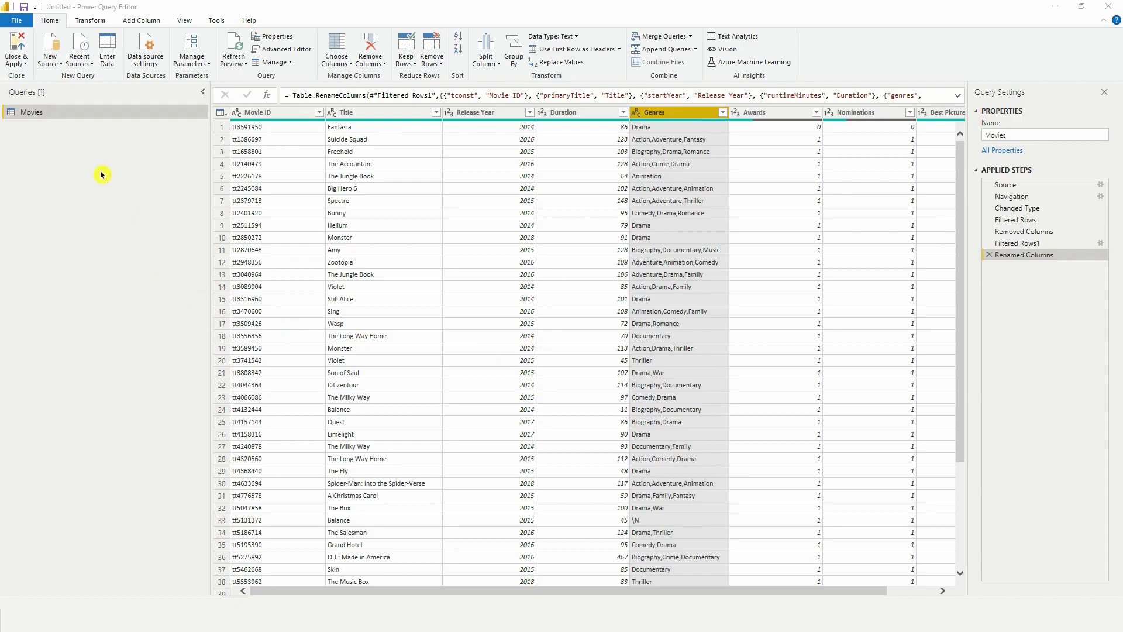
Step: Duplicate the Movies query and rename the copy as Genres
right_click(75, 116)
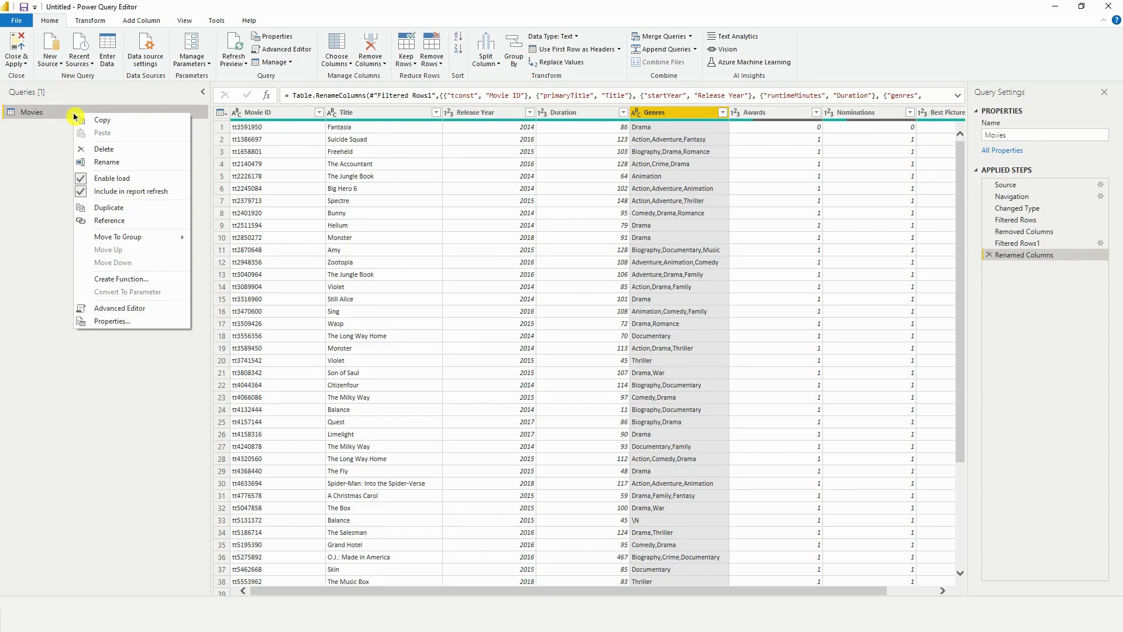
click(147, 208)
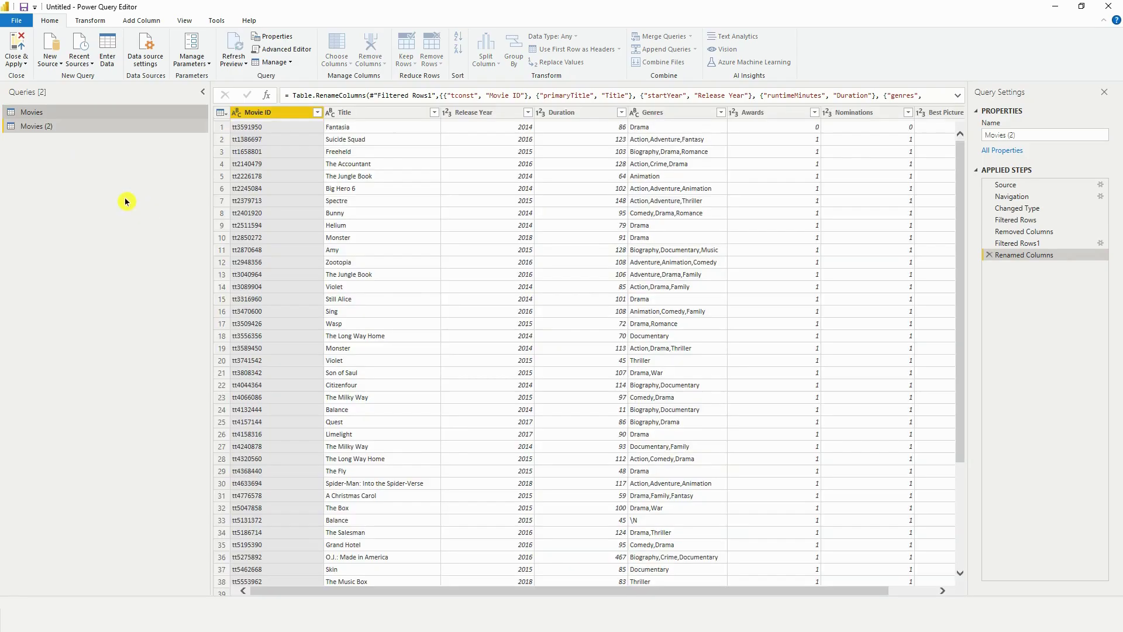
double_click(49, 128)
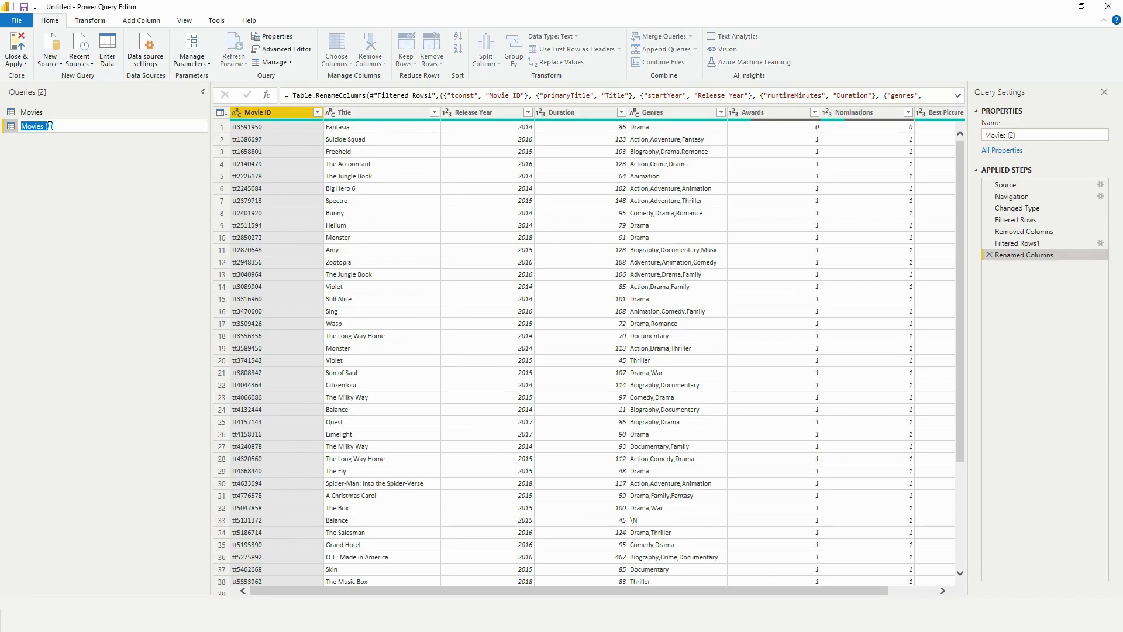
text(gENRES)
key(BackSpace)
key(BackSpace)
key(BackSpace)
key(BackSpace)
key(BackSpace)
key(BackSpace)
text(Genres)
key(Return)
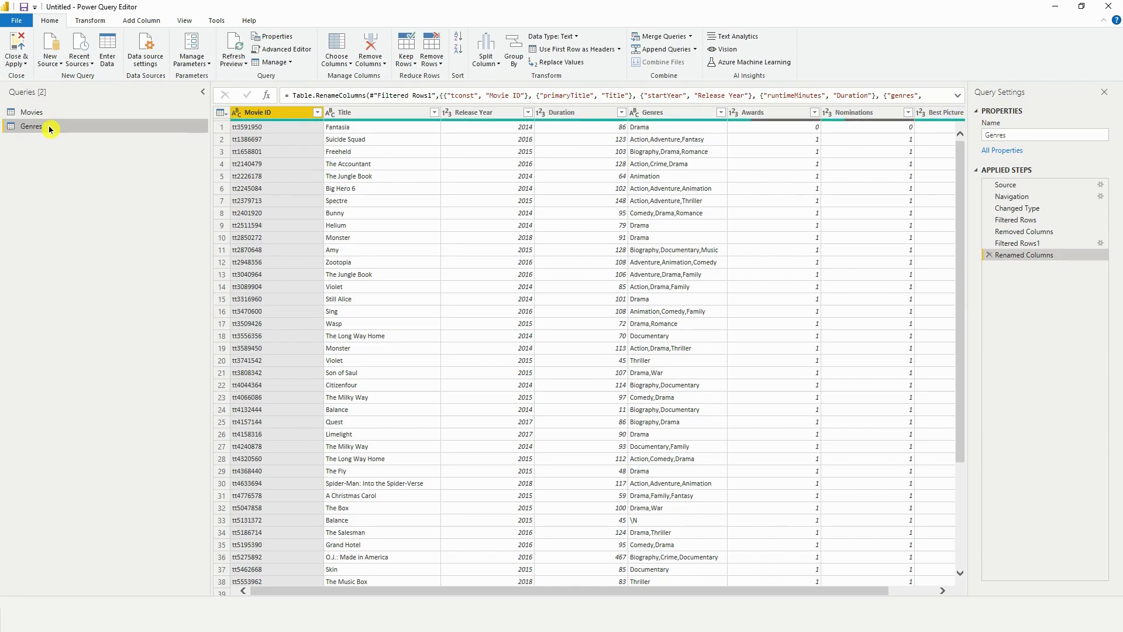
Step: Remove the Genres column from the Movies query
click(43, 112)
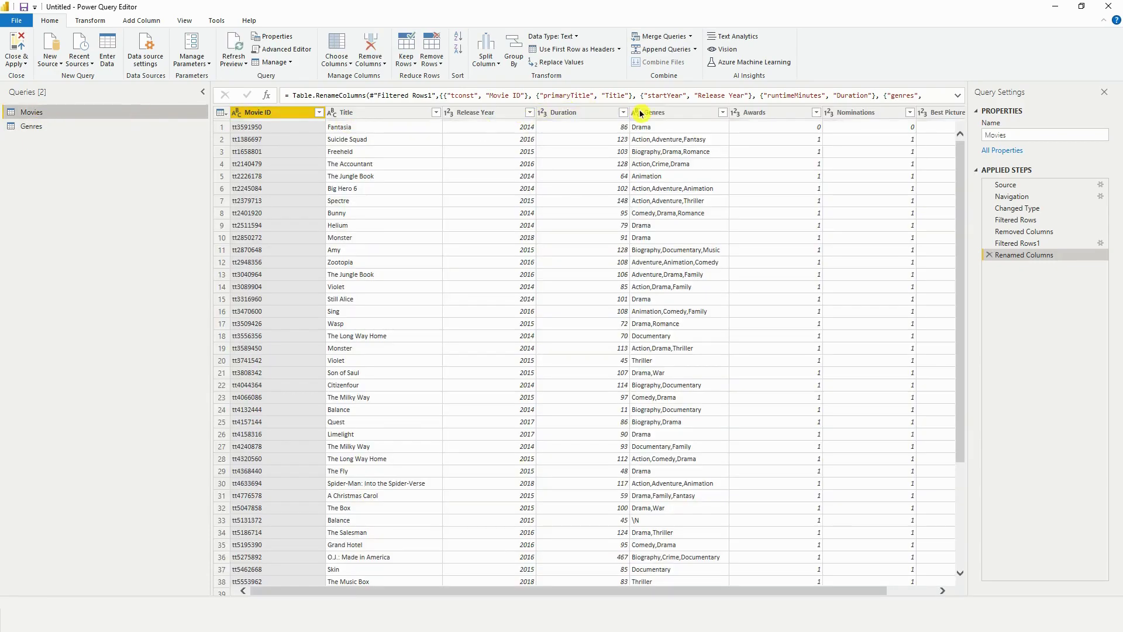
click(646, 112)
right_click(646, 112)
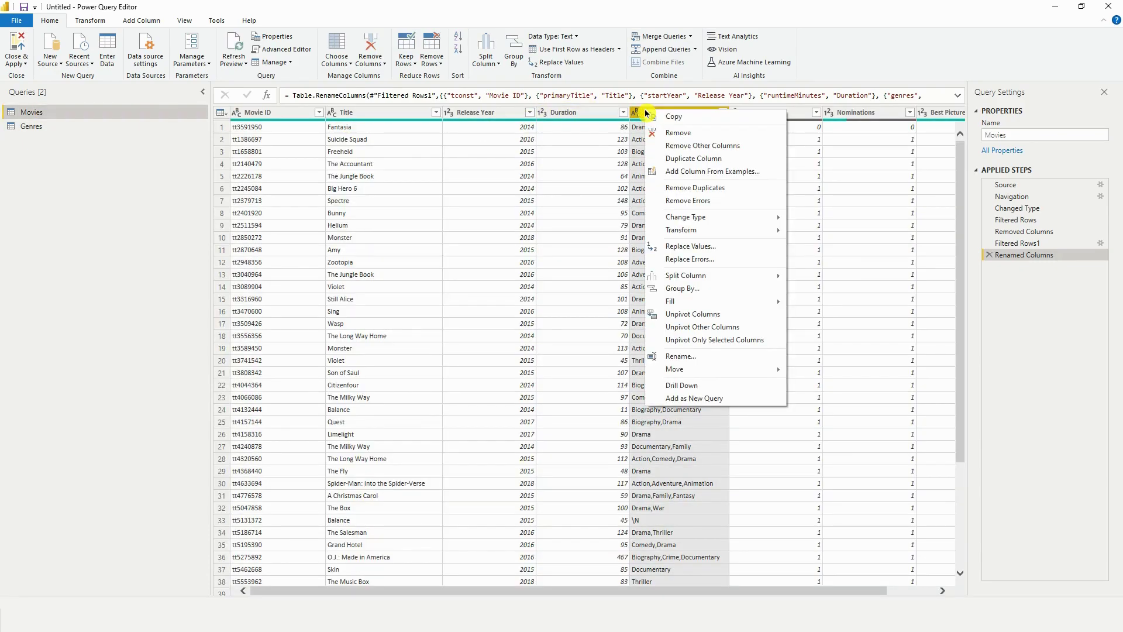
click(696, 133)
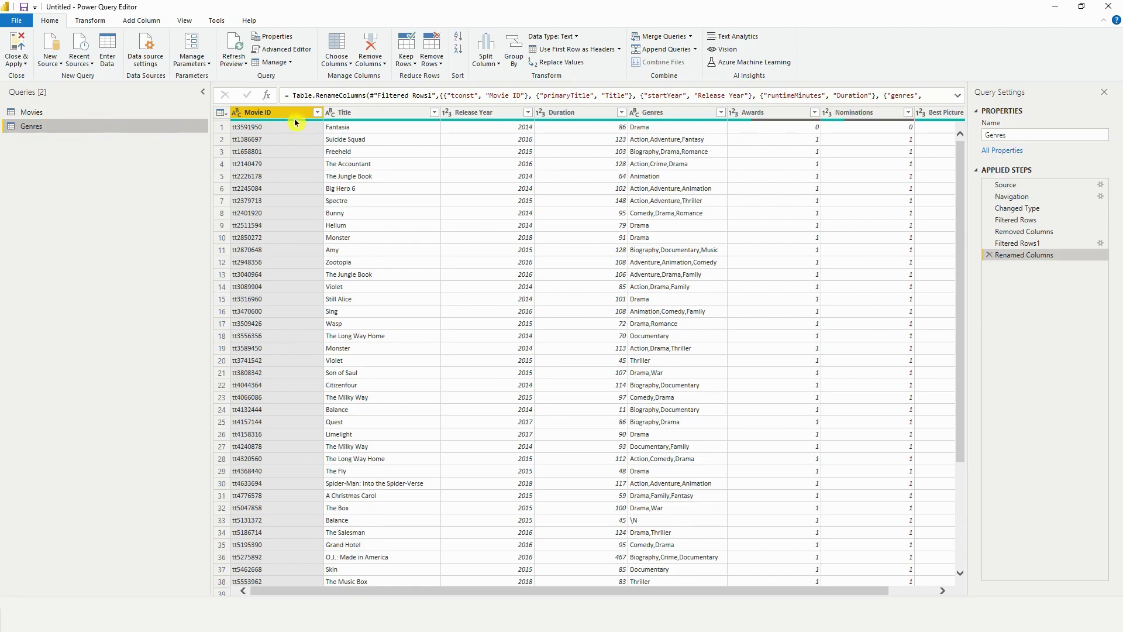
Step: Remove the Title, Release Year, Duration, Awards, Nominations and Best Picture columns from the Genres query
click(394, 113)
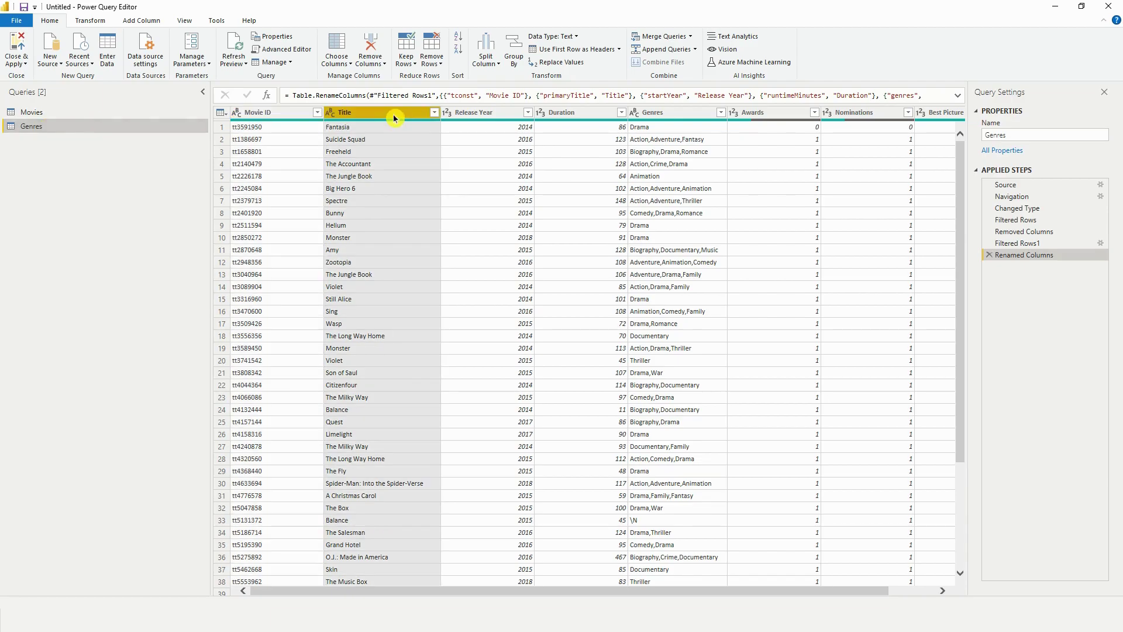
ctrl+click(481, 117)
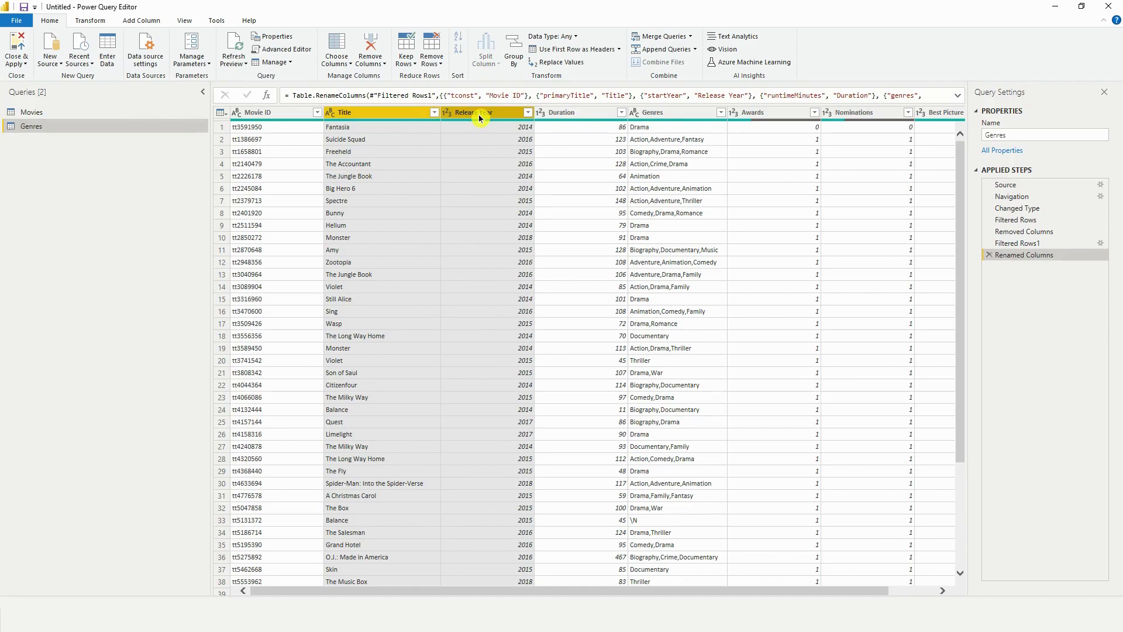
ctrl+click(585, 115)
ctrl+click(762, 115)
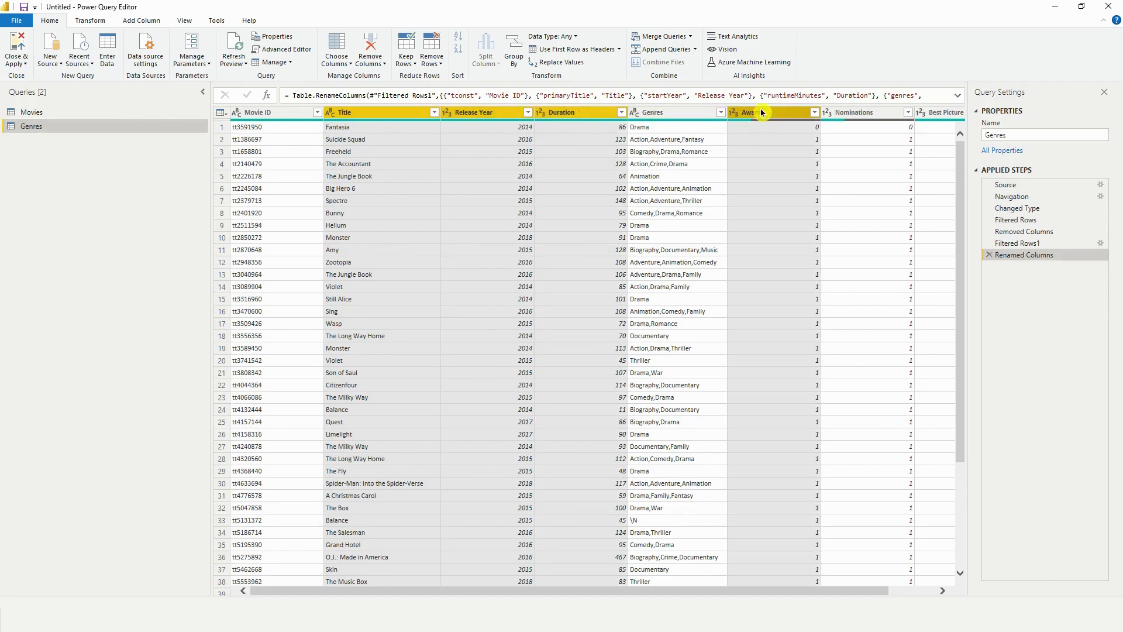
ctrl+click(863, 118)
ctrl+click(948, 114)
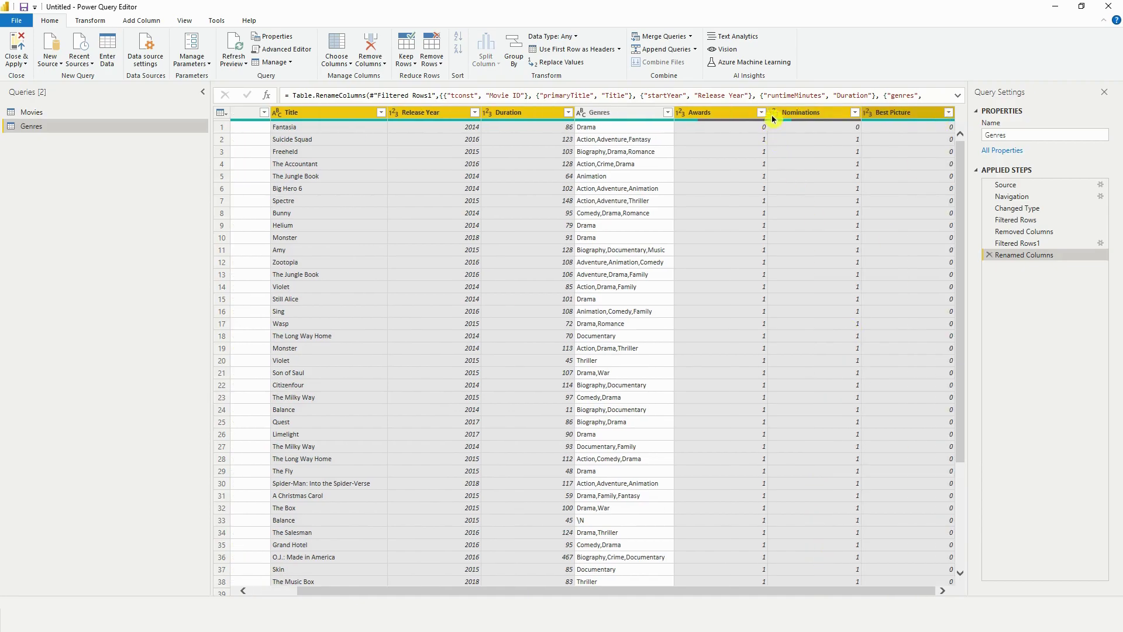
right_click(777, 119)
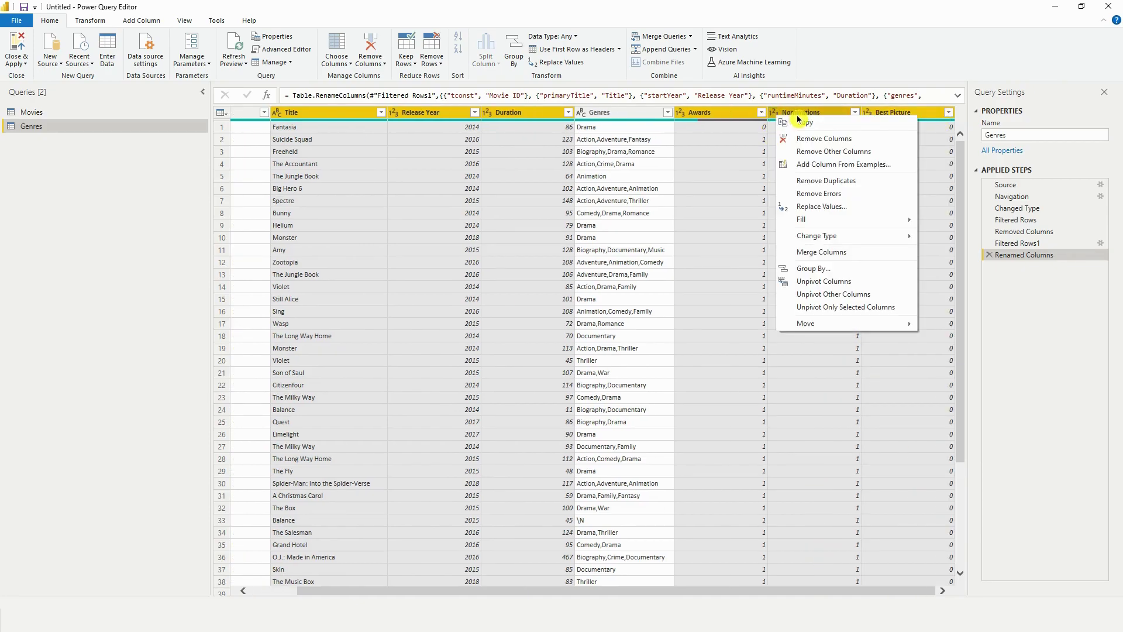
click(806, 139)
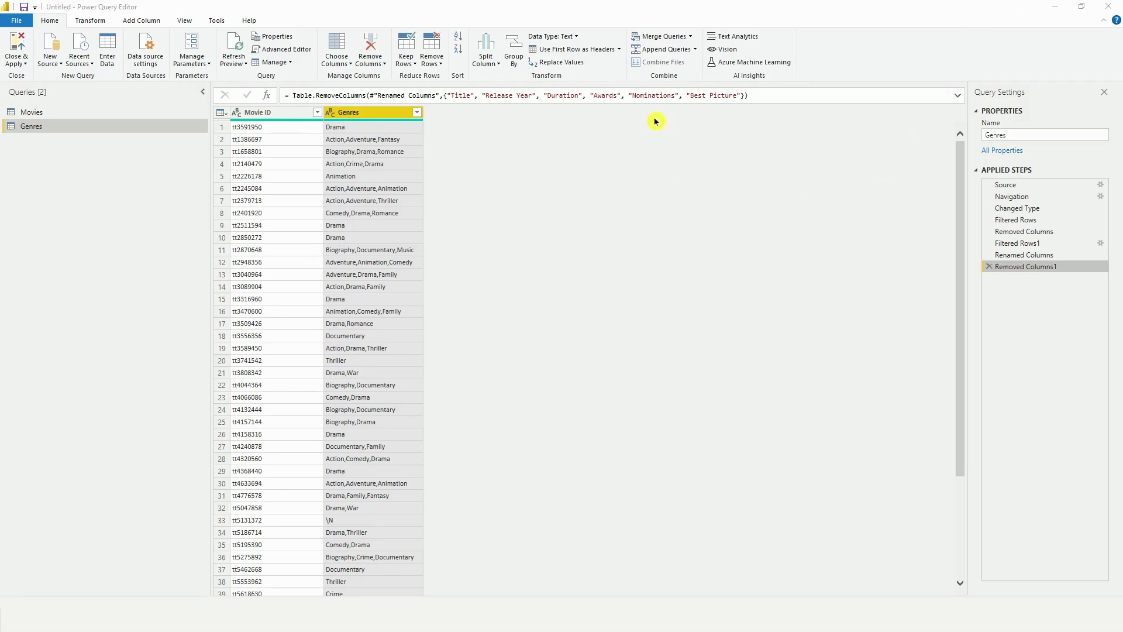
right_click(375, 114)
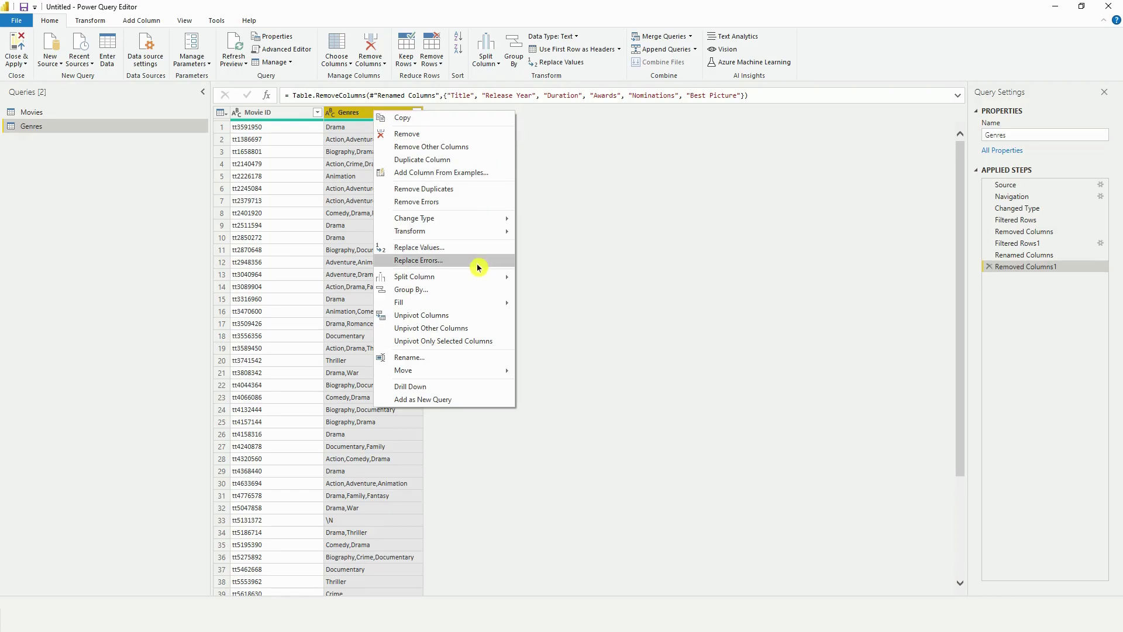
mouse_move(485, 278)
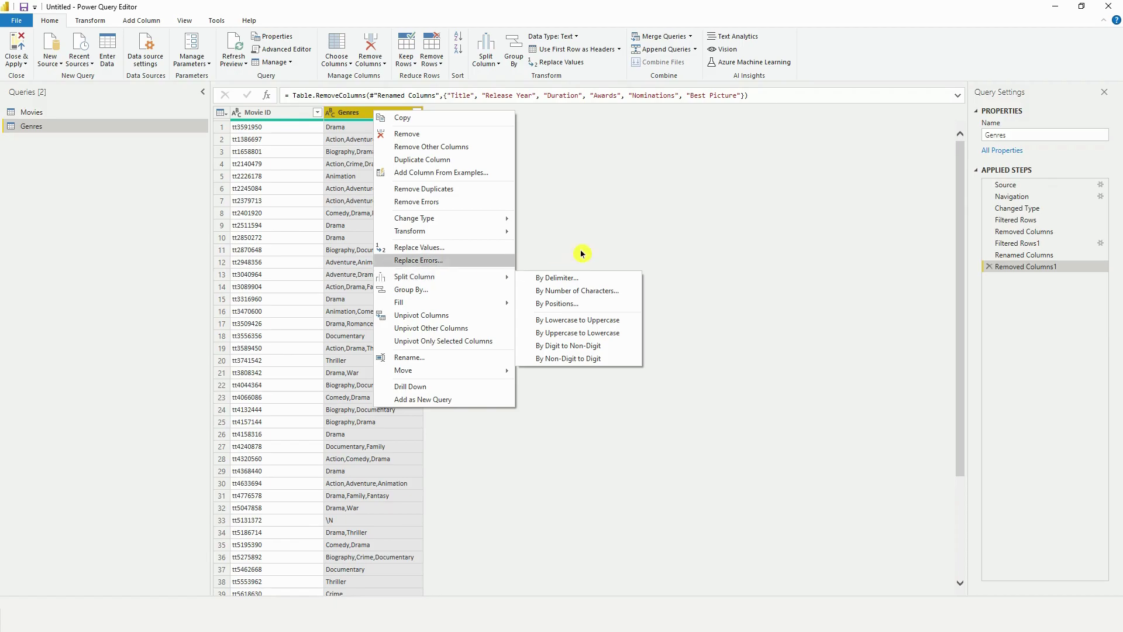
click(612, 254)
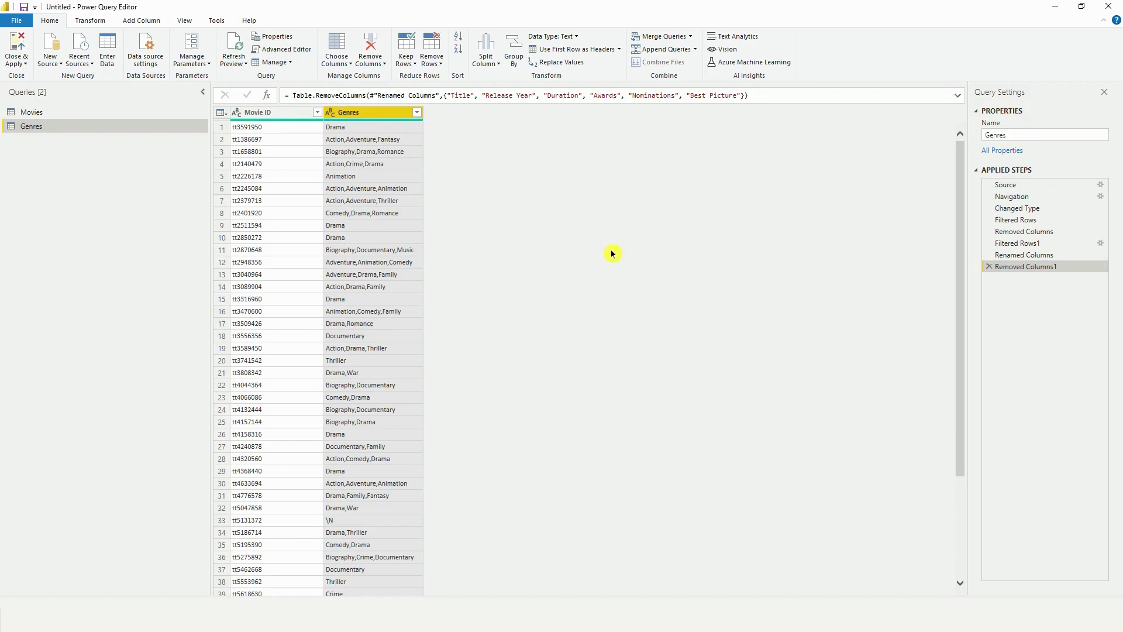
Step: Split the Genres column by the comma delimiter at each occurrence of the delimiter
click(488, 66)
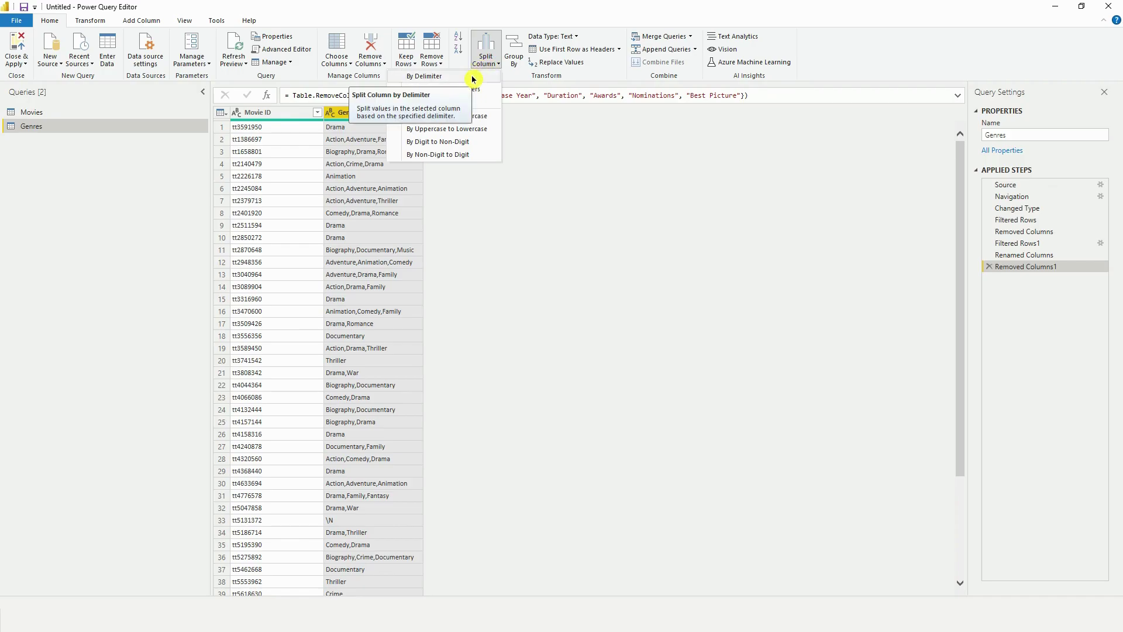
click(473, 78)
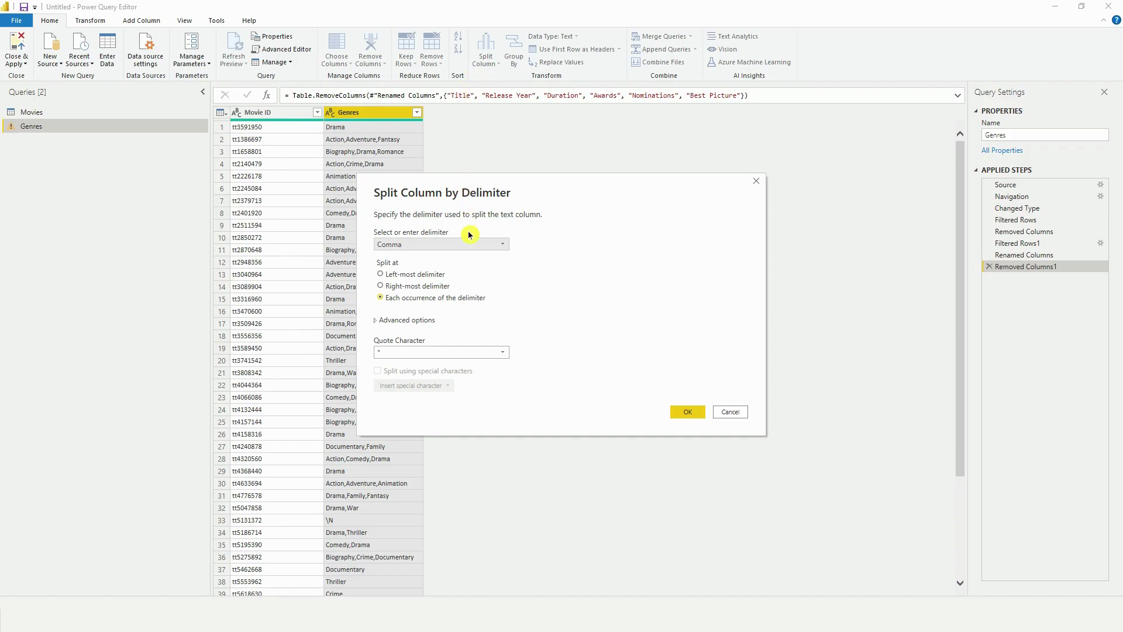
click(463, 246)
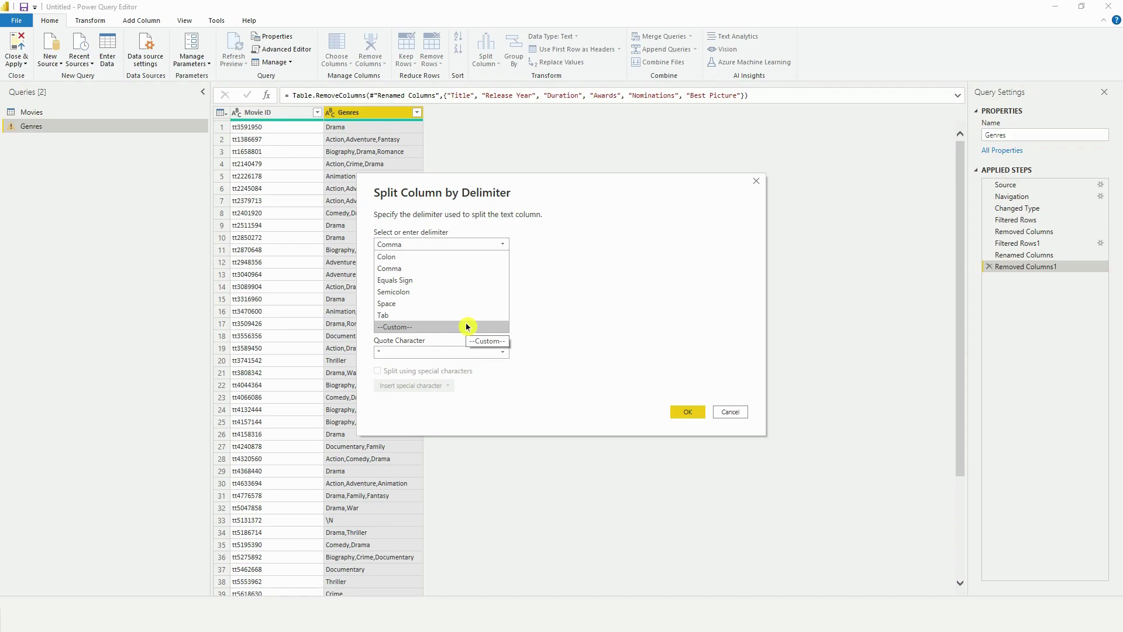
click(462, 269)
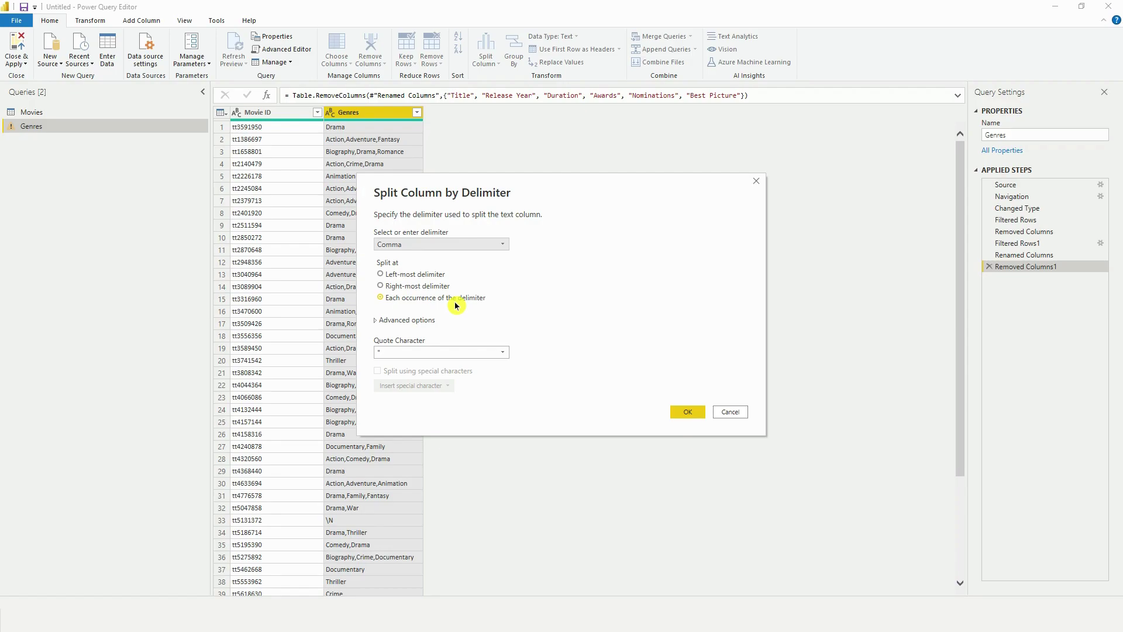
click(693, 413)
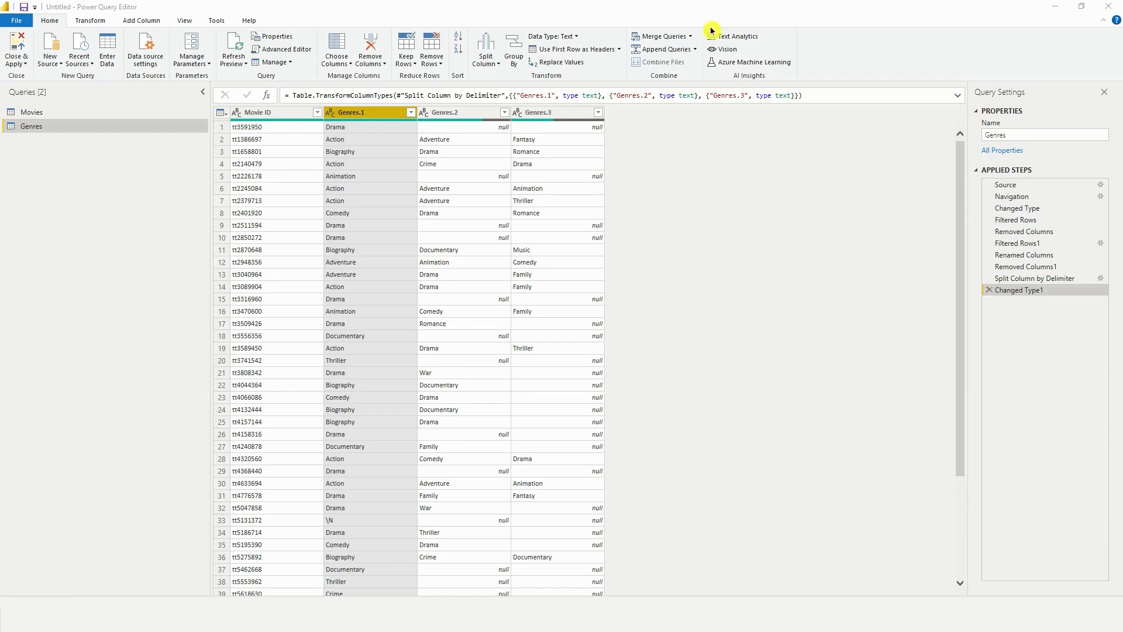
Step: Unpivot only the Genres.1, Genres.2 and Genres.3 columns of the Genres query
ctrl+click(462, 112)
ctrl+click(570, 117)
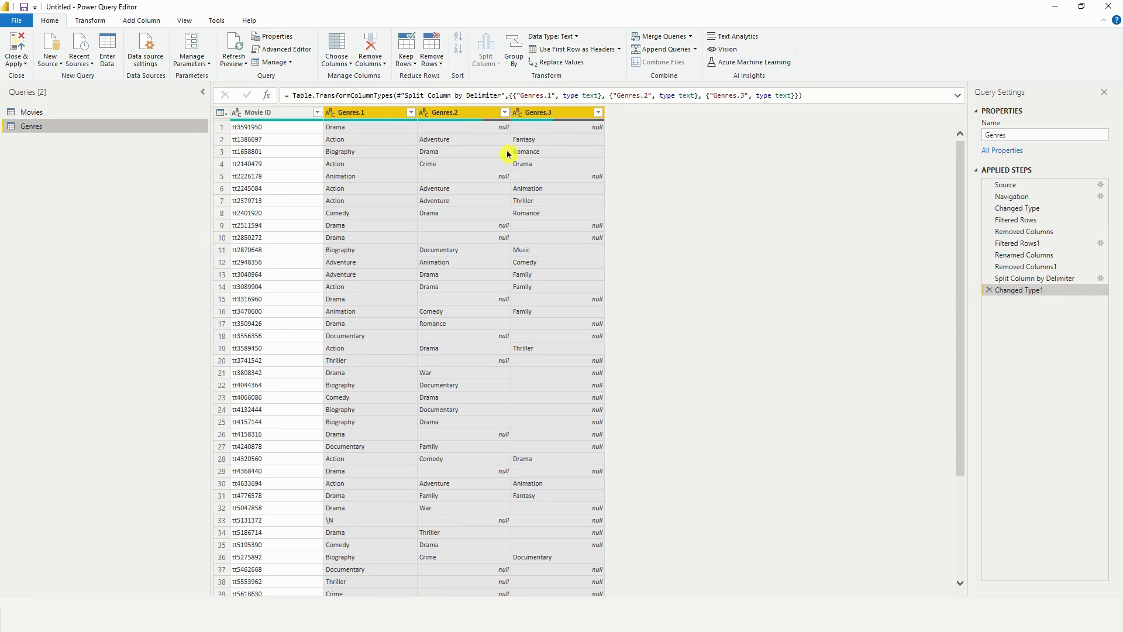
right_click(437, 116)
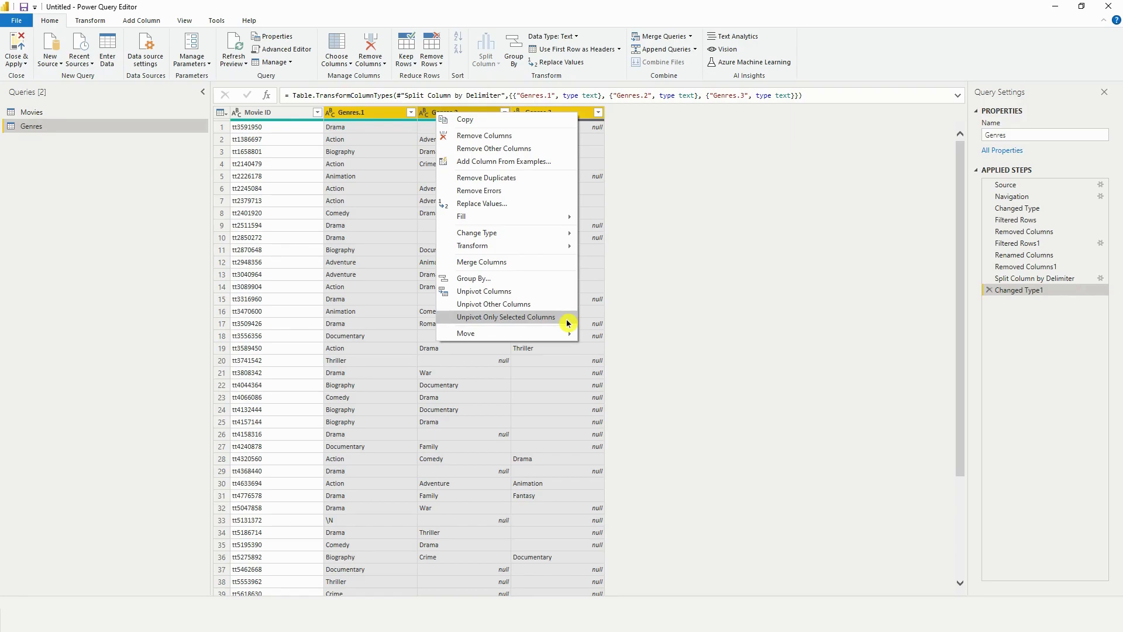
click(684, 296)
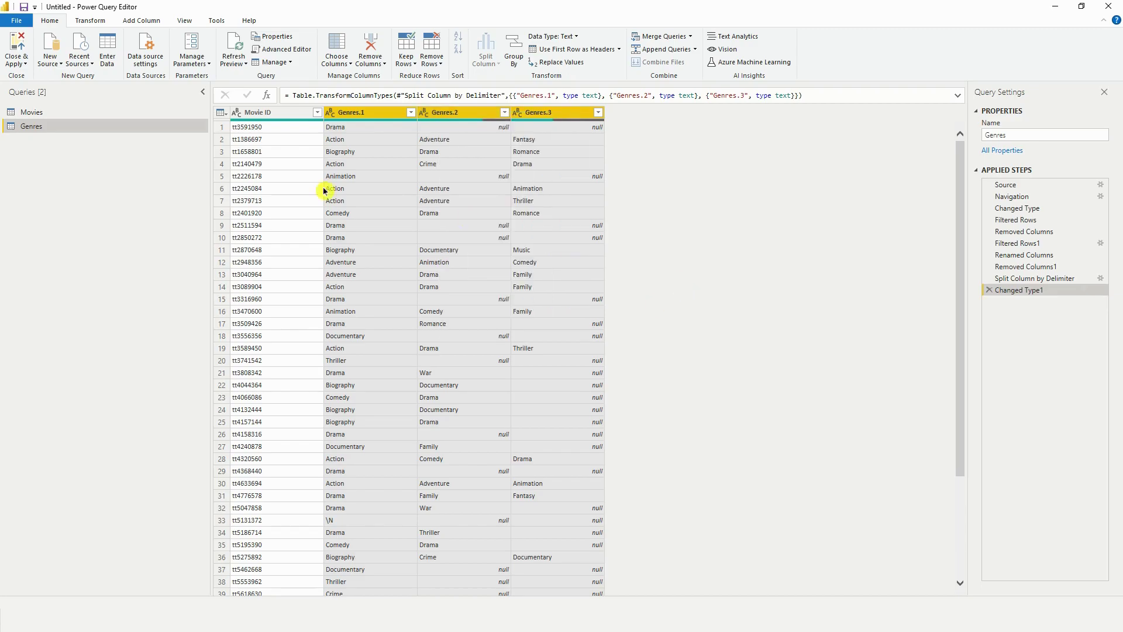
click(108, 27)
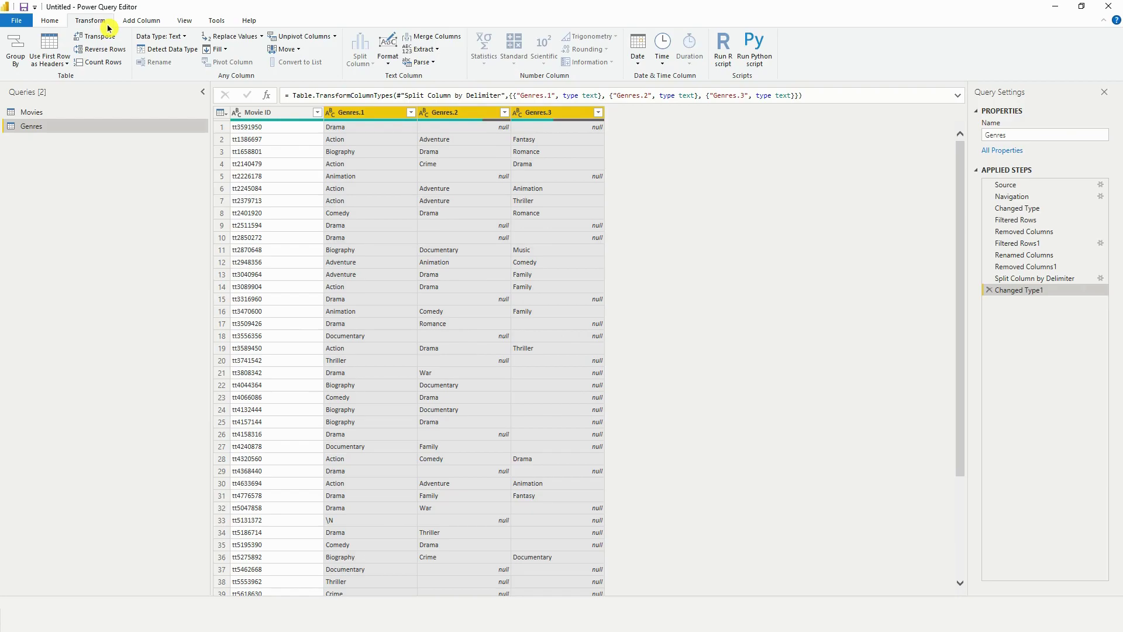
click(337, 37)
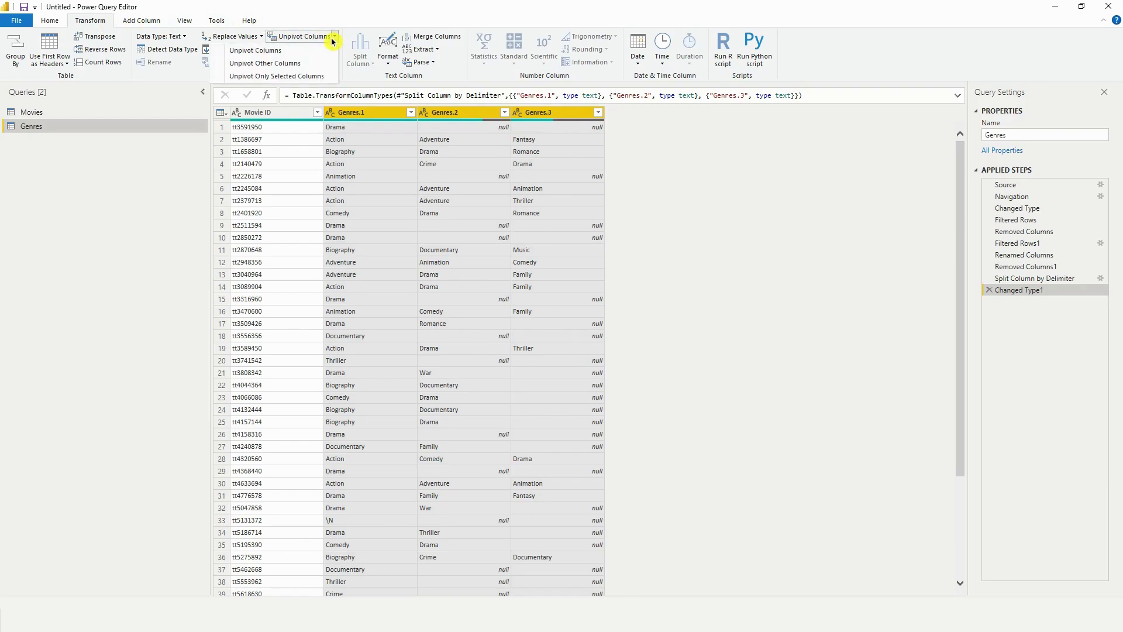
click(315, 76)
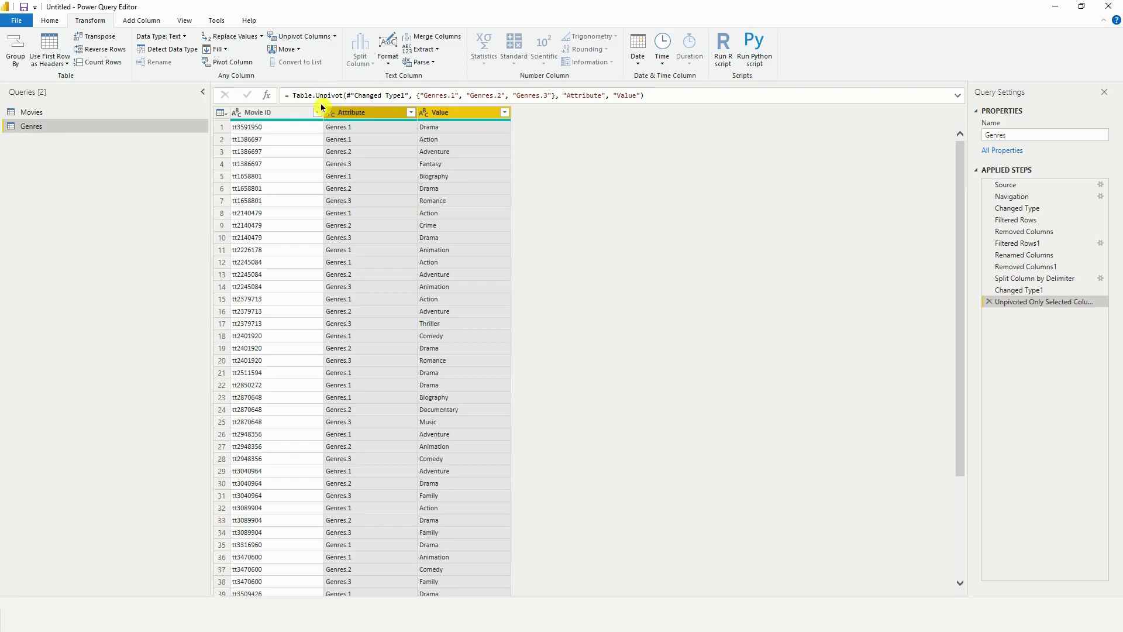
Step: Remove the Attribute column from the Genres query and rename the Value column as Genre
click(376, 114)
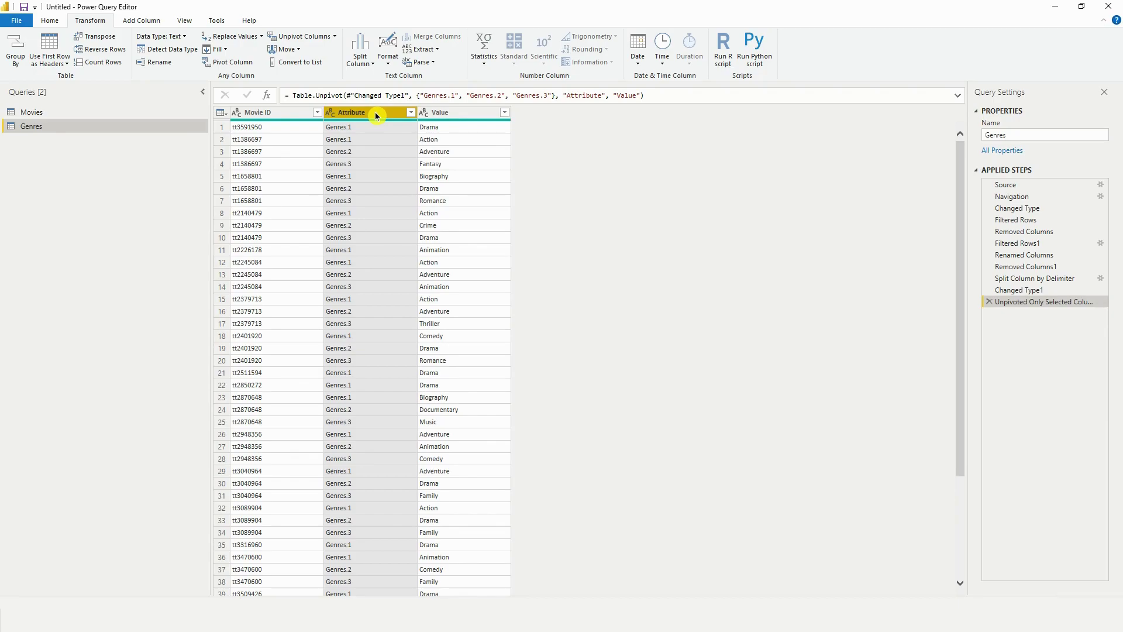
right_click(376, 115)
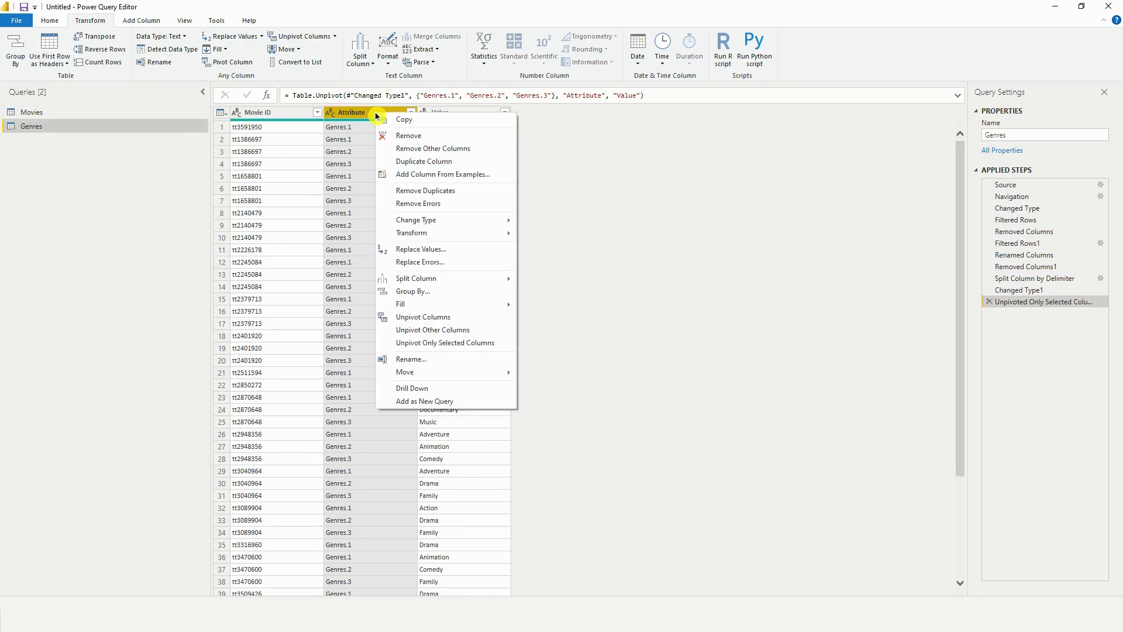
click(399, 137)
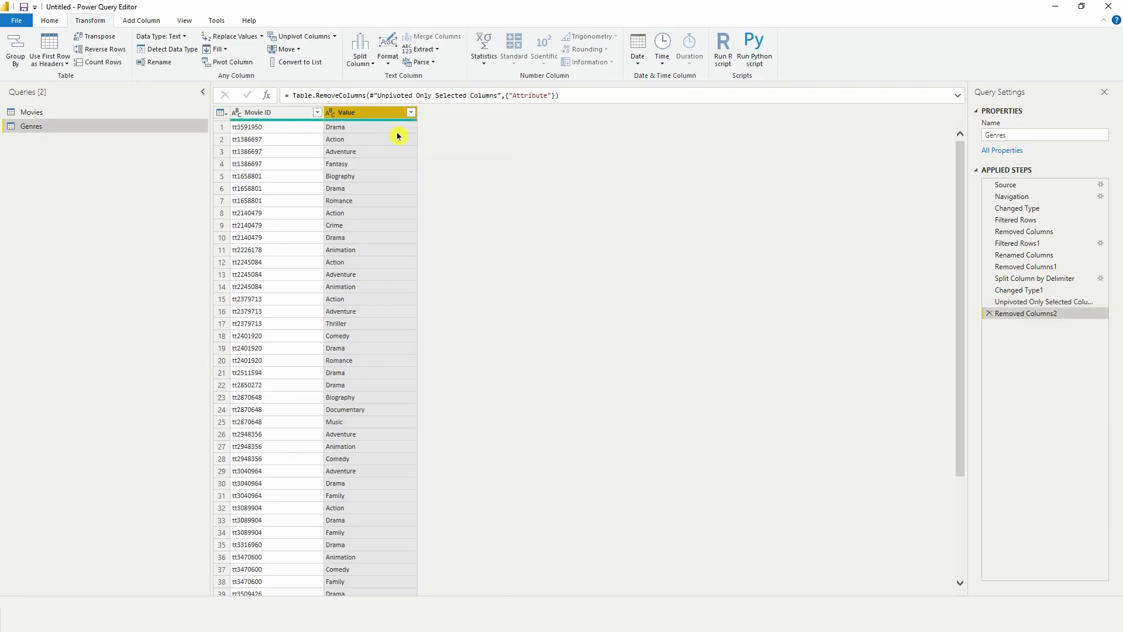
double_click(368, 113)
text(Genre)
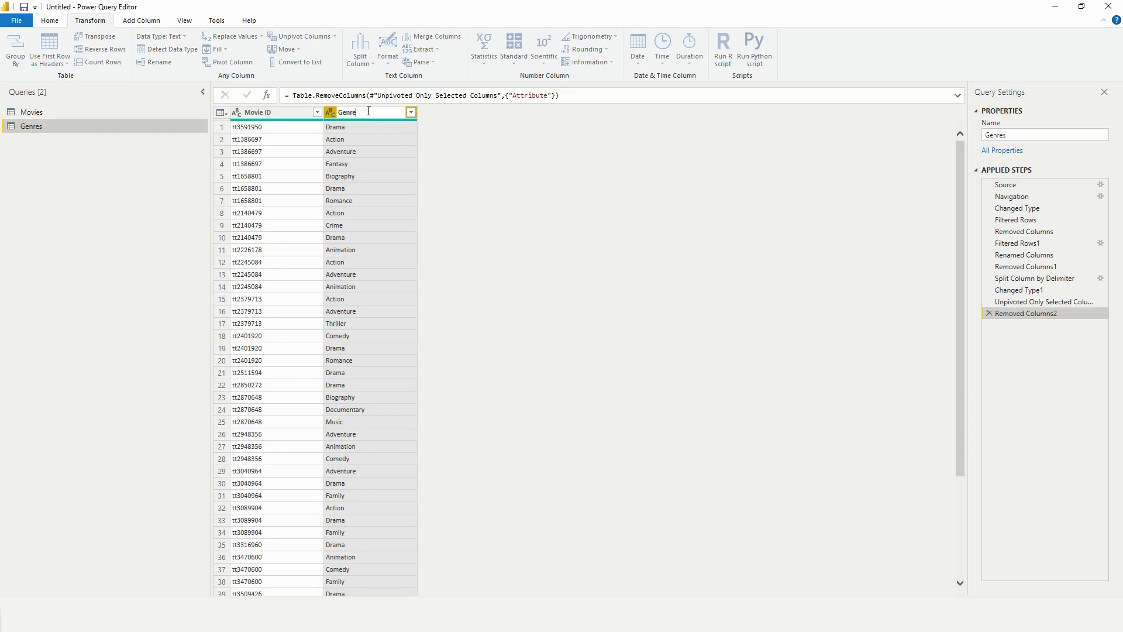
key(Return)
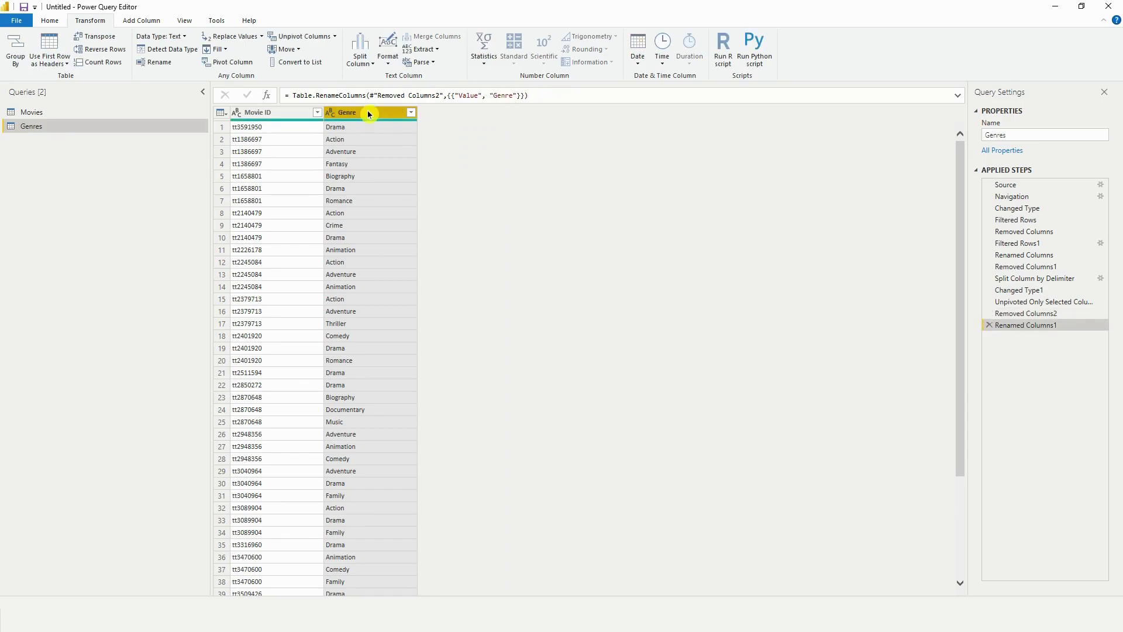
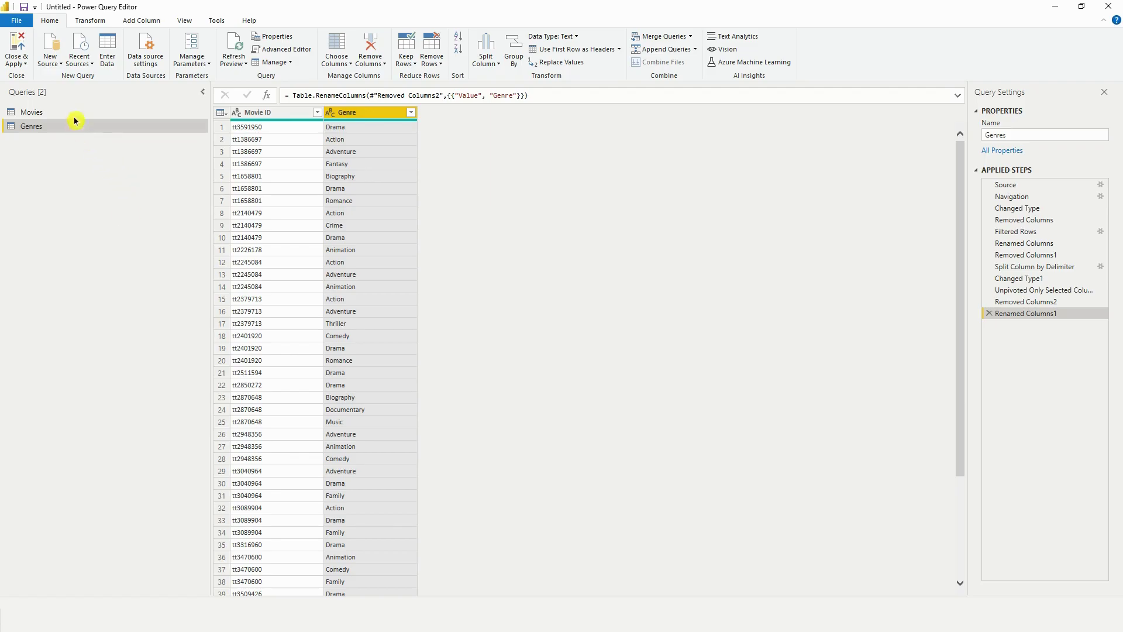
Step: Sort the Movies query by the Title column in ascending order
click(78, 115)
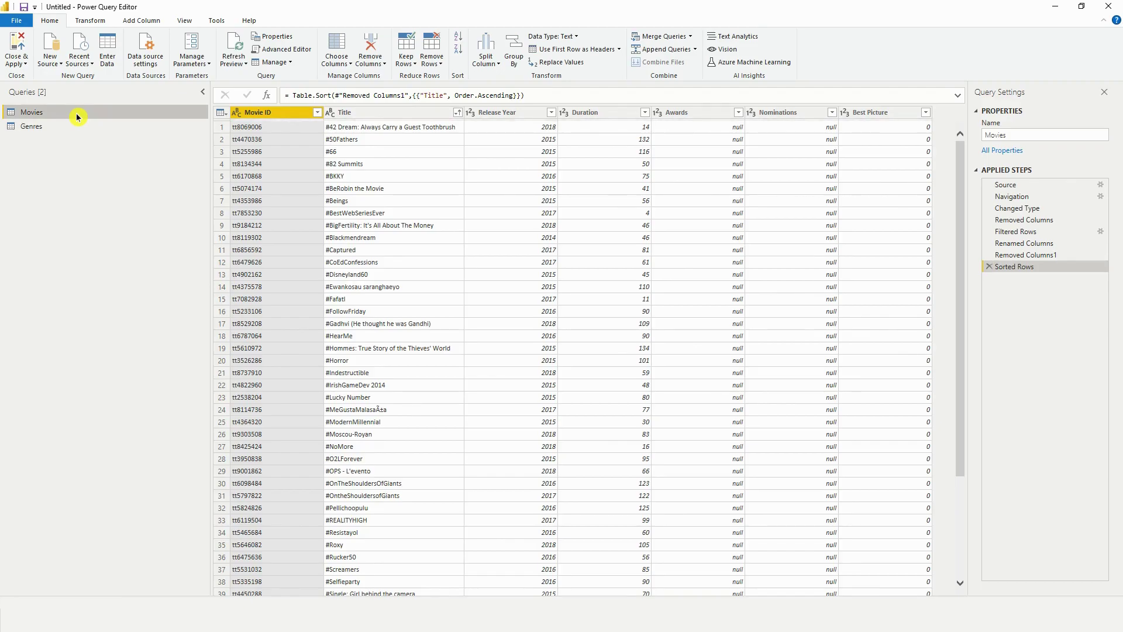
click(384, 113)
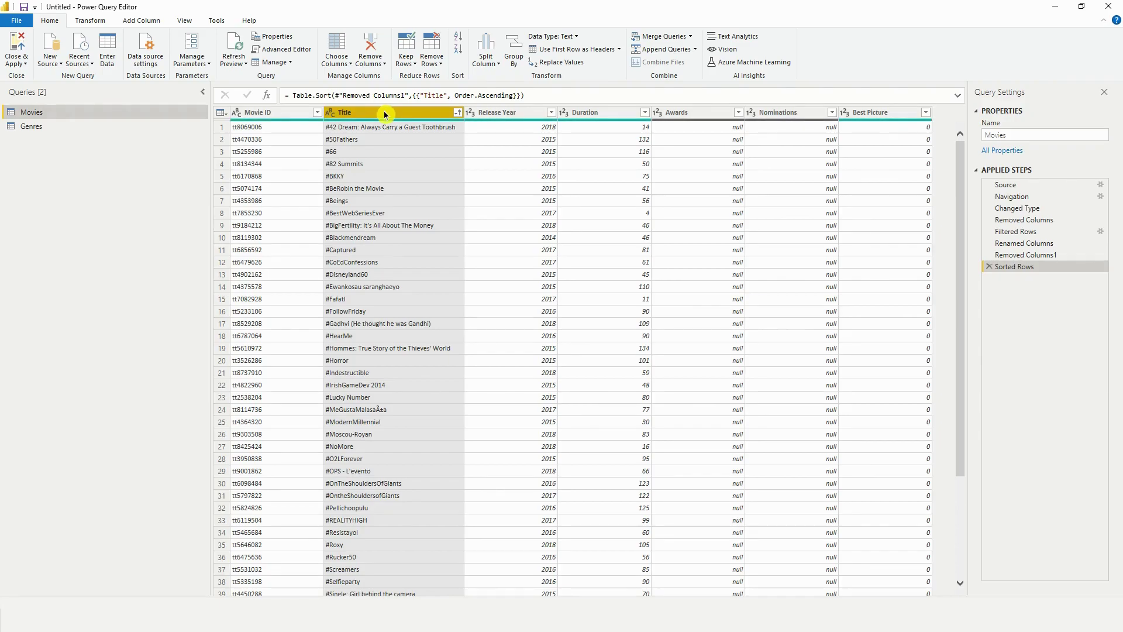
click(457, 113)
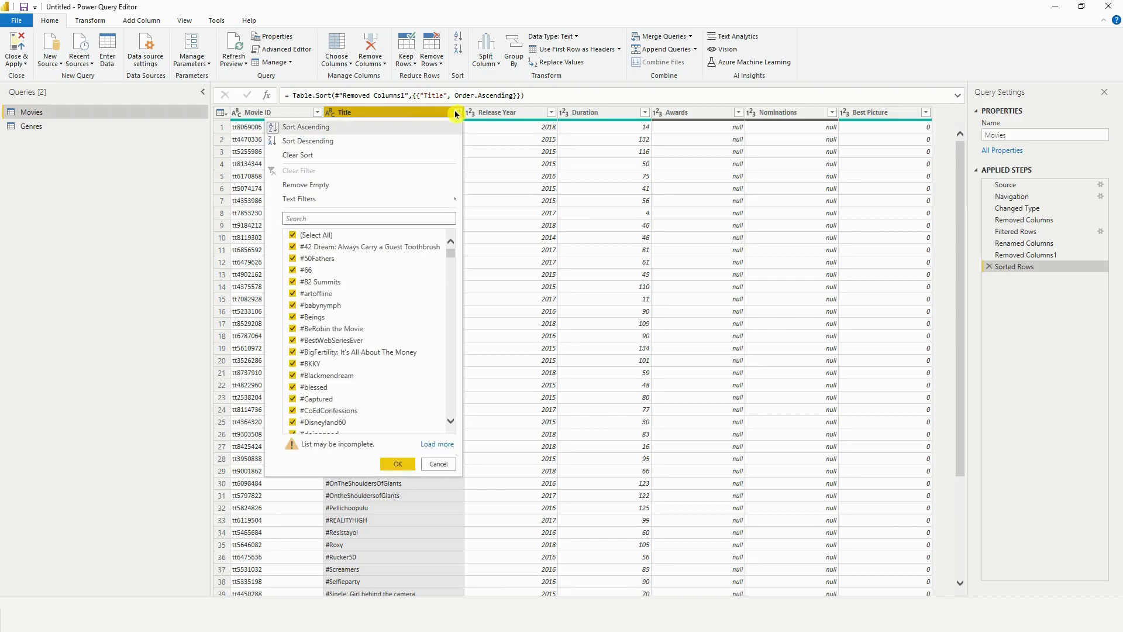
click(414, 128)
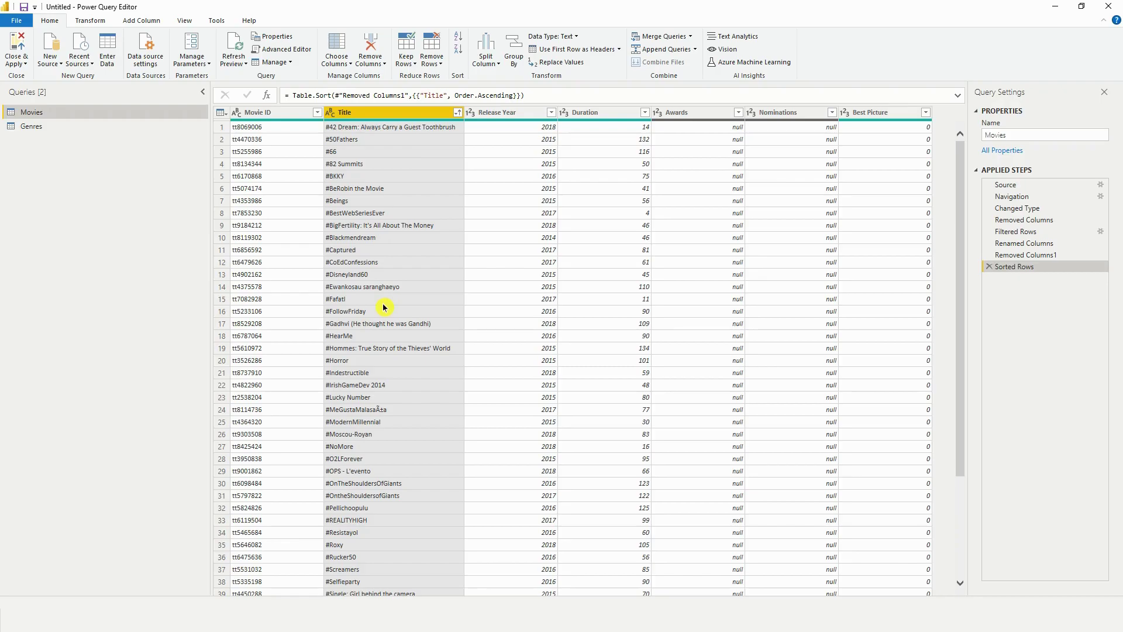
Step: Replace the # character with an empty value throughout the Title column of the Movies query
right_click(386, 195)
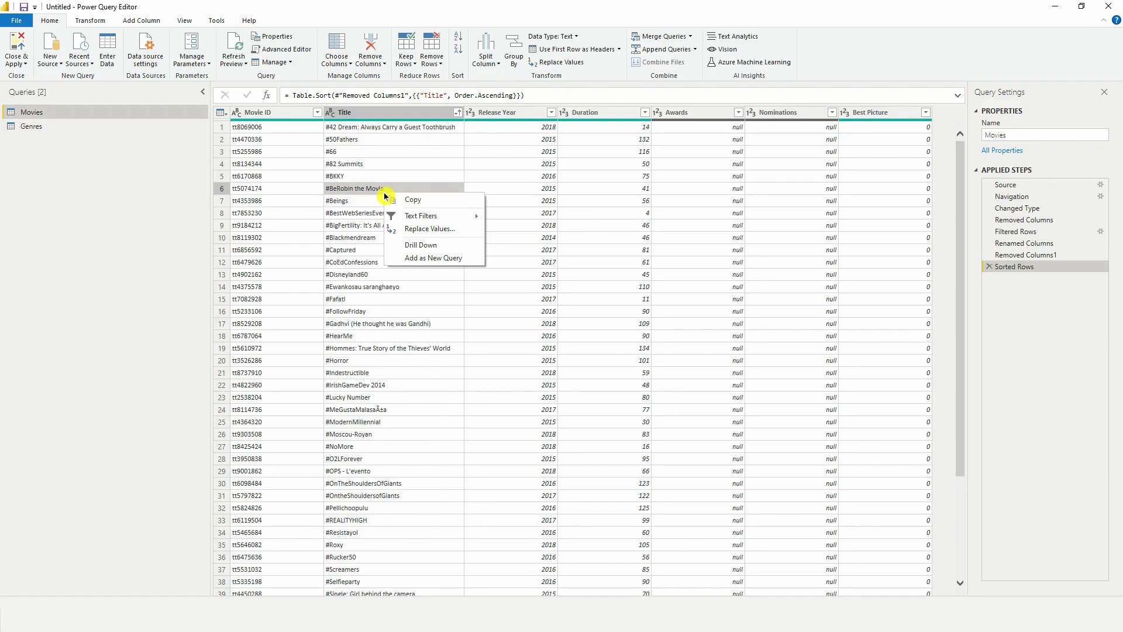
click(430, 229)
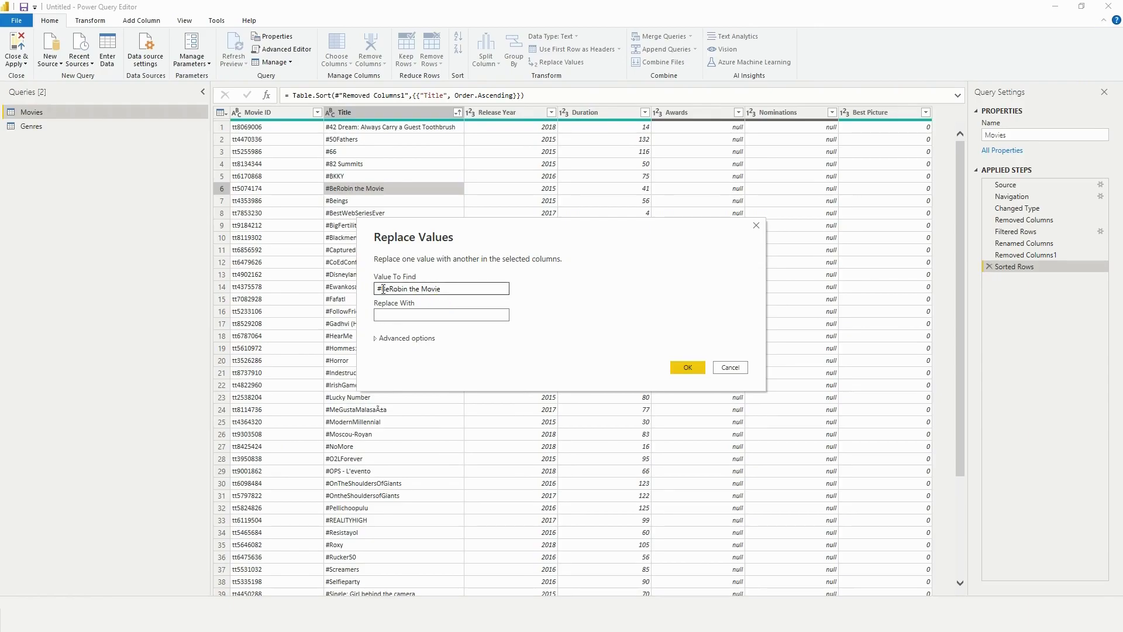
drag(383, 289, 464, 289)
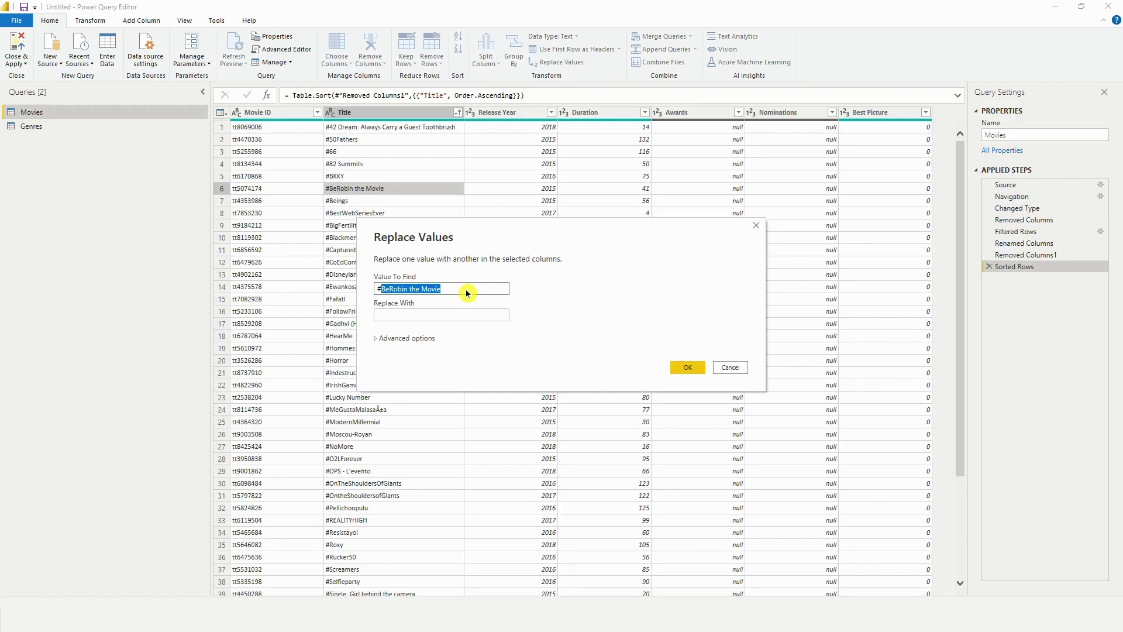
key(BackSpace)
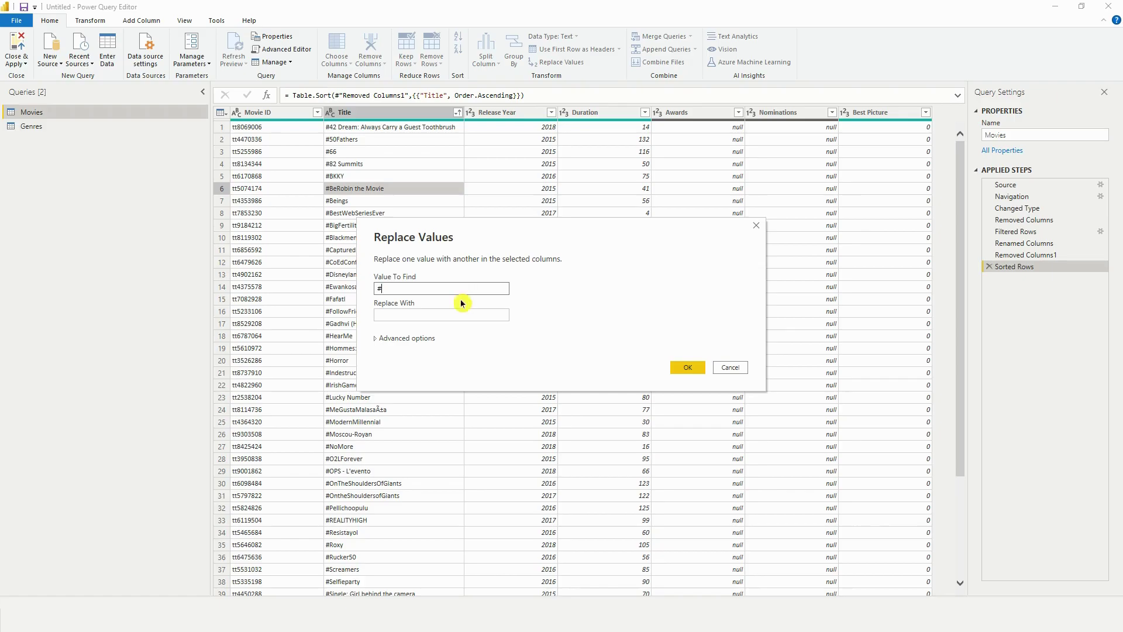
click(694, 368)
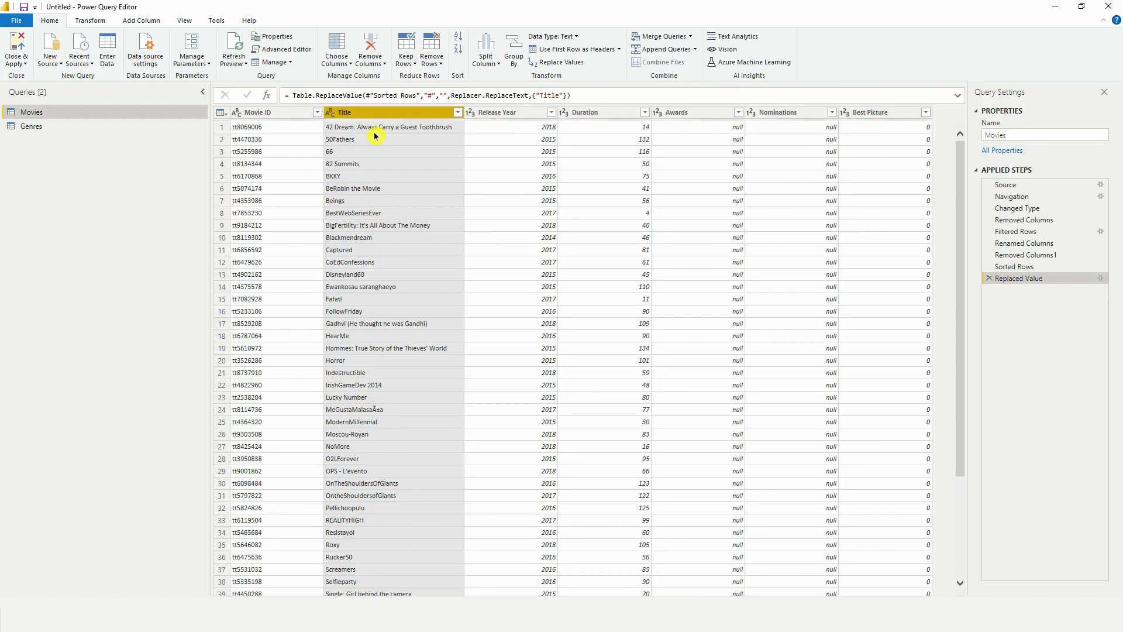
Step: Check the whole list of Genre filter values in the Genres query and apply the filter with every value kept
click(156, 120)
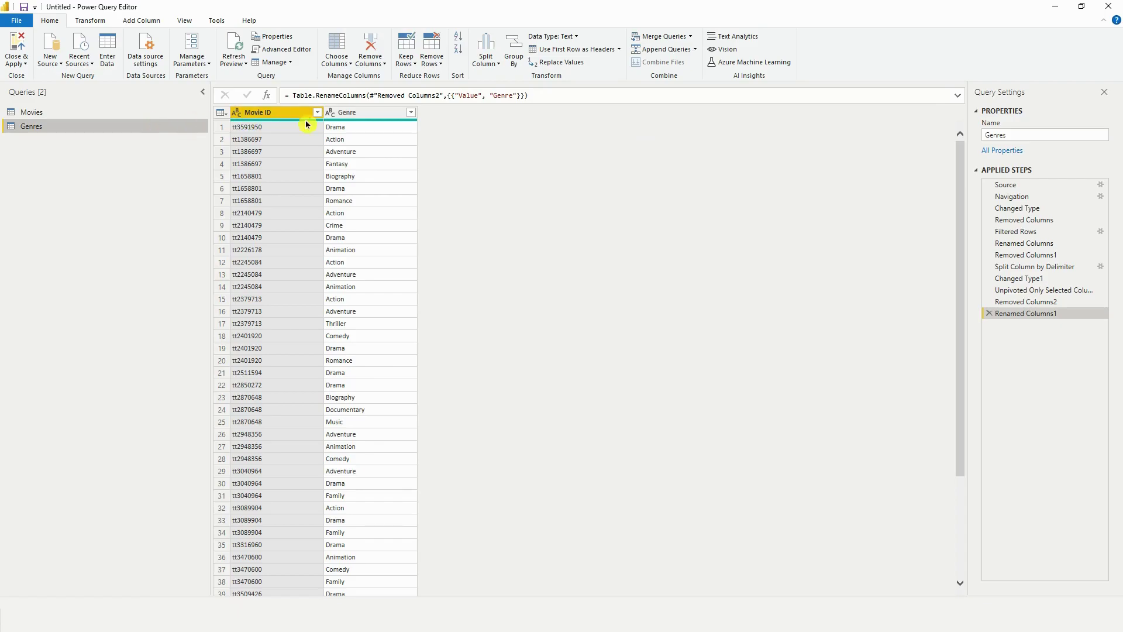
click(411, 112)
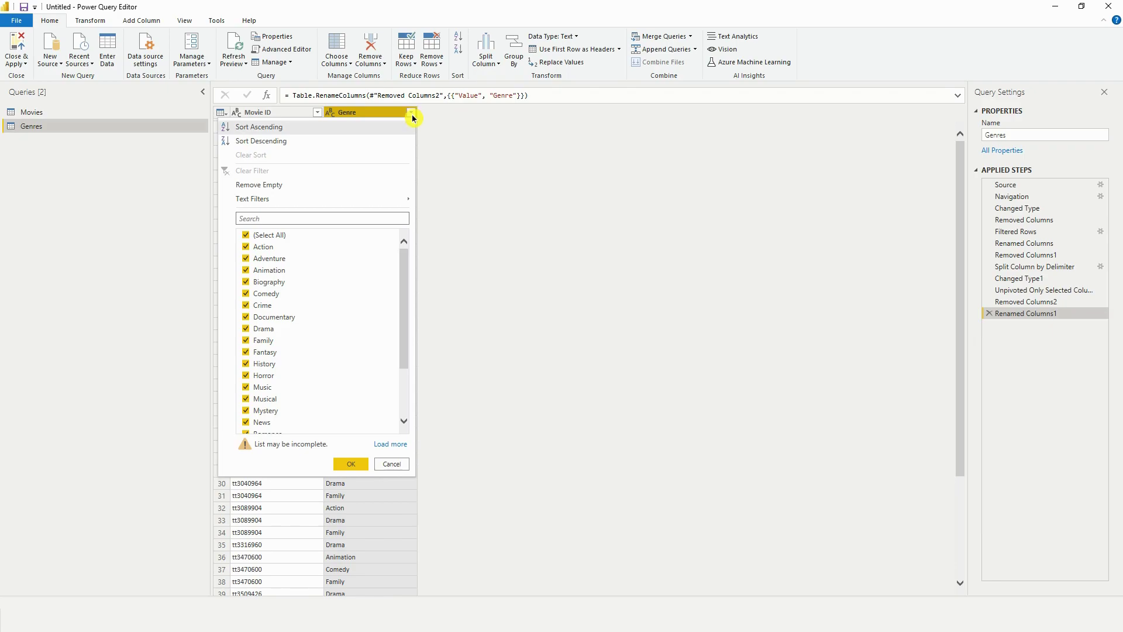
drag(406, 261, 394, 322)
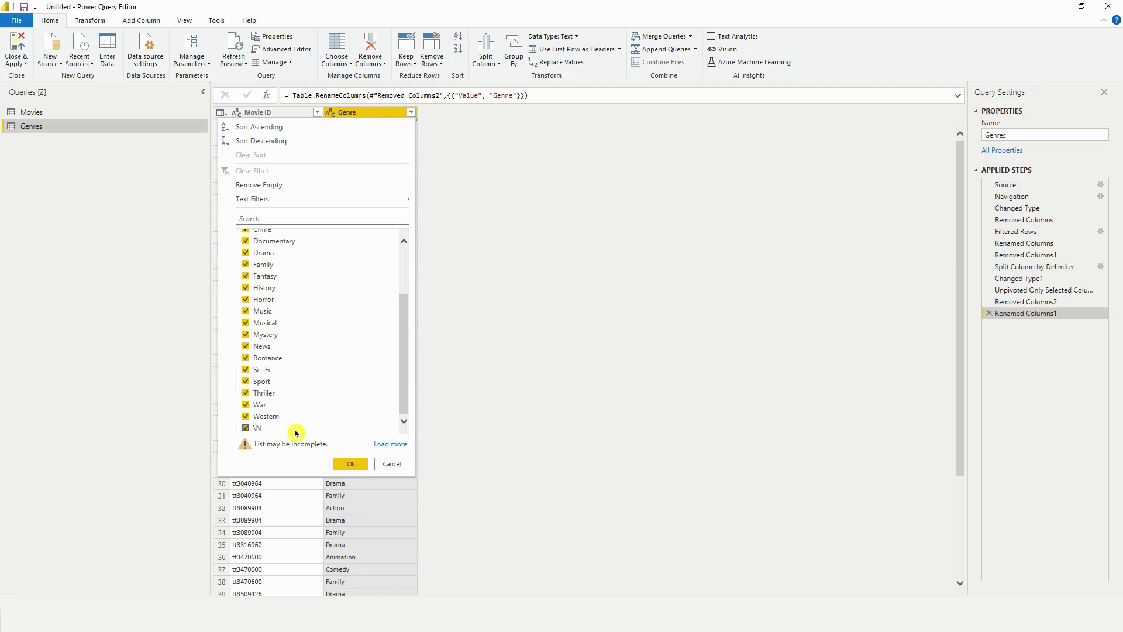
click(351, 464)
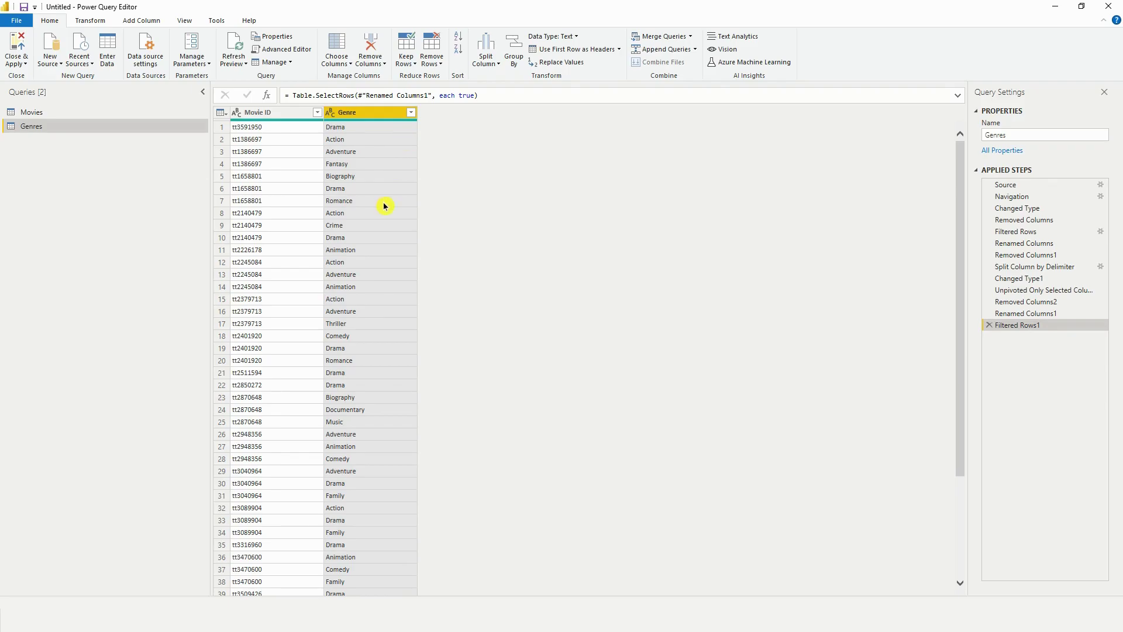
Step: Replace the \N value with Unkown throughout the Genre column of the Genres query
scroll(385, 202, down, 4)
scroll(385, 202, down, 12)
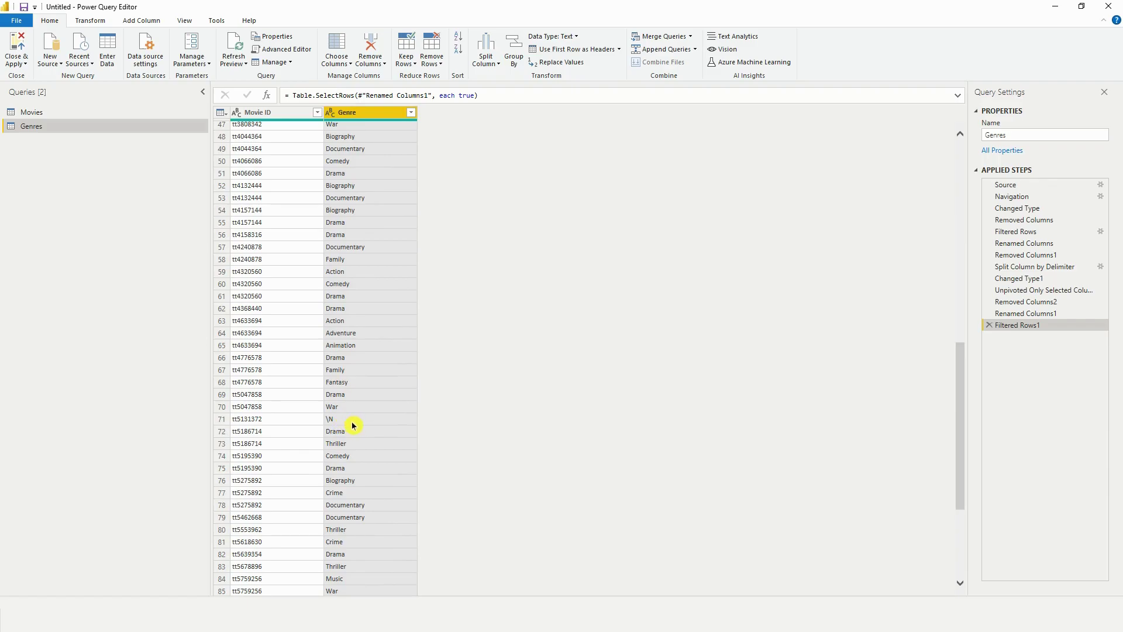
click(352, 422)
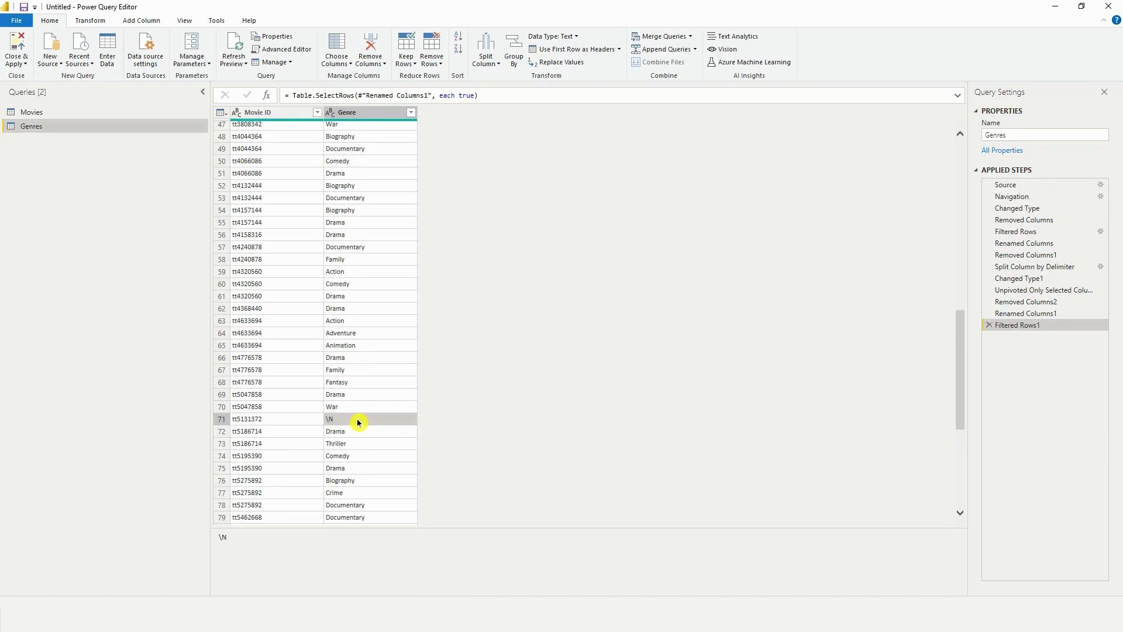
right_click(358, 422)
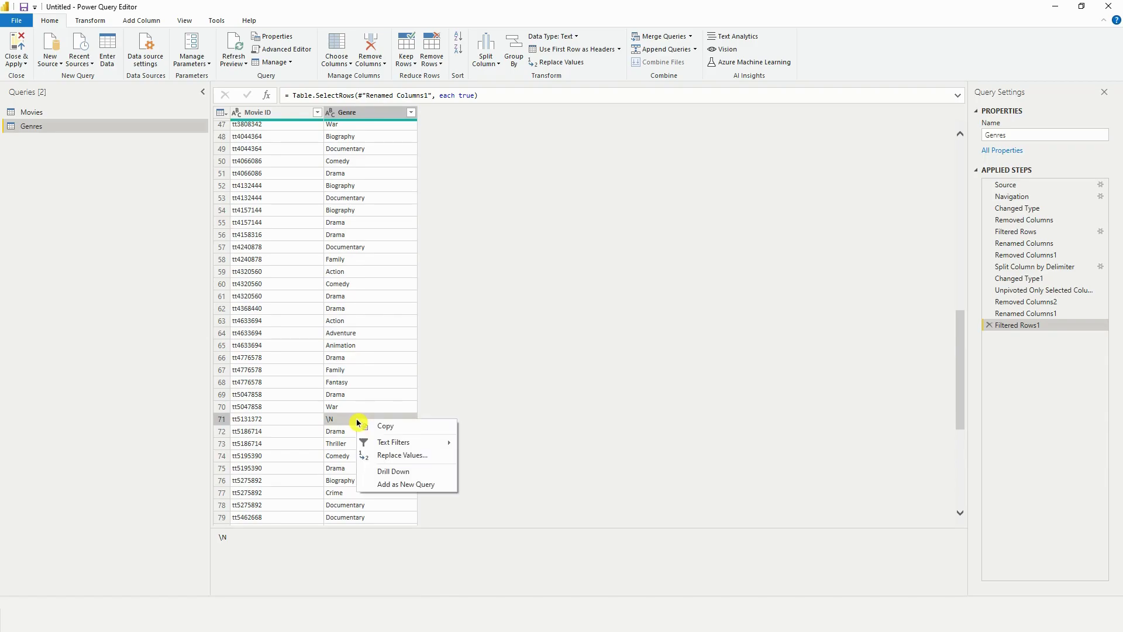
click(387, 456)
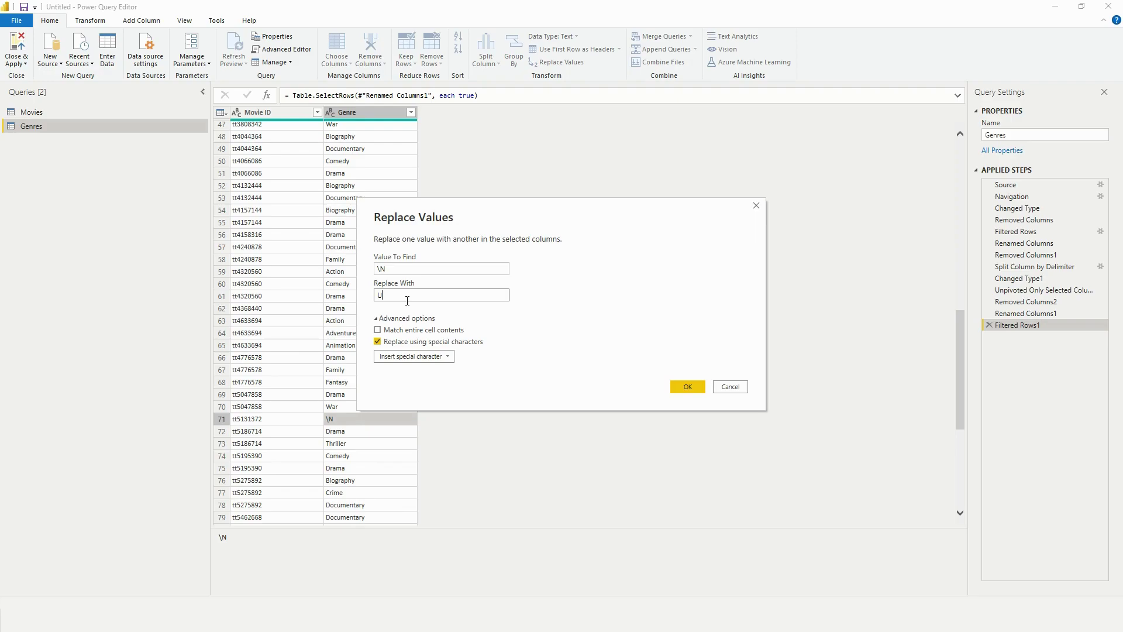
text(kow)
click(686, 388)
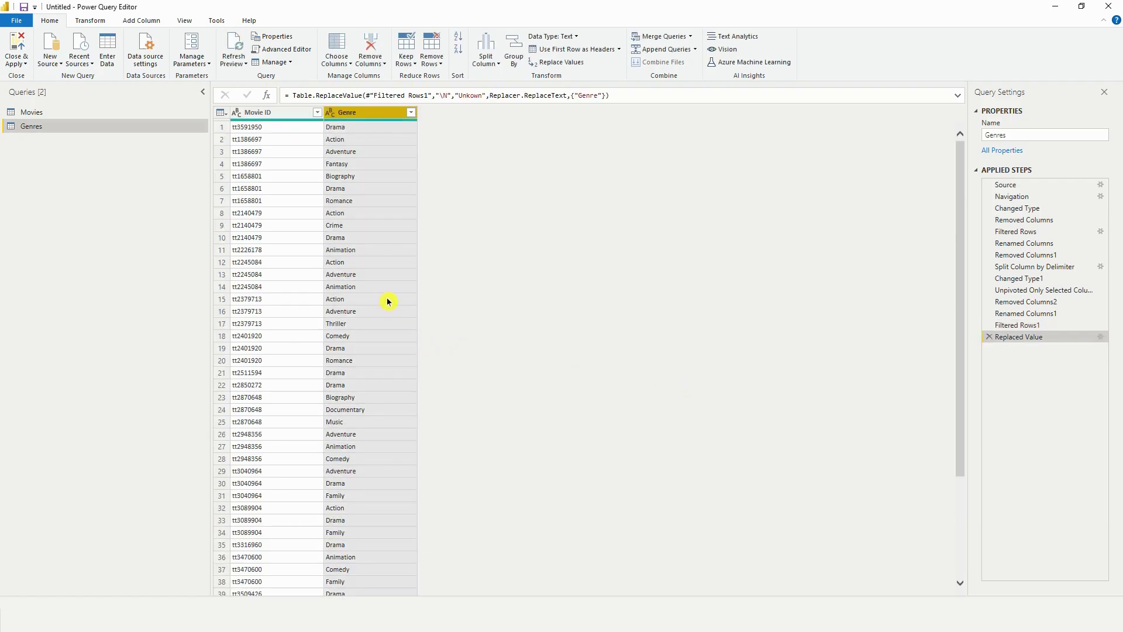
Step: Review the Genre column's filter values down to the end of the list and leave the filter unchanged
click(410, 113)
drag(409, 261, 408, 318)
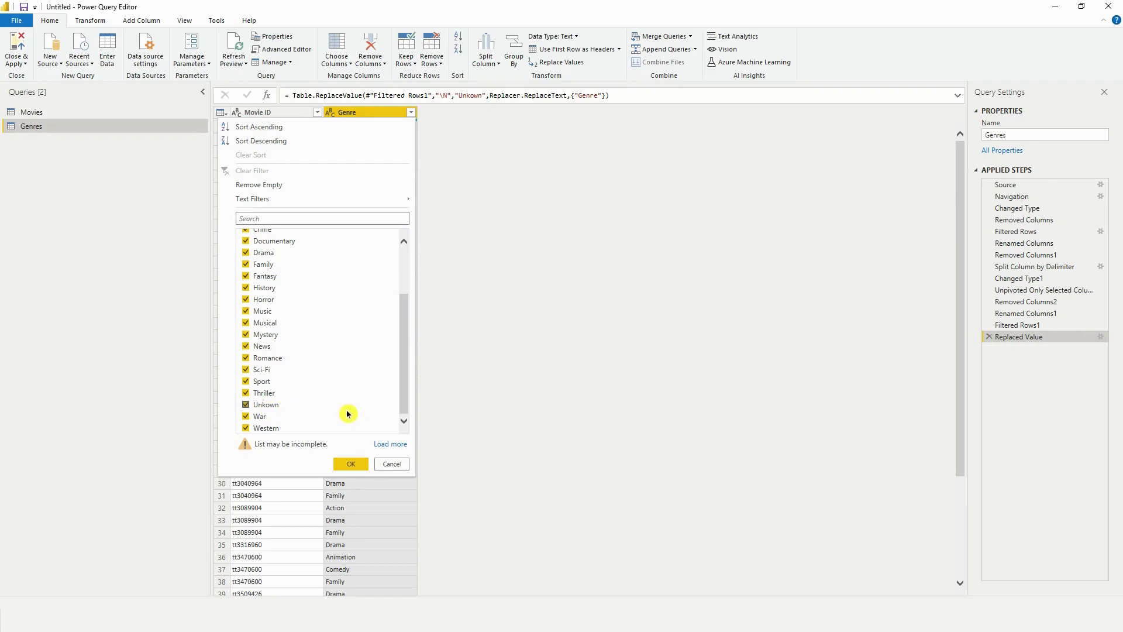
click(392, 464)
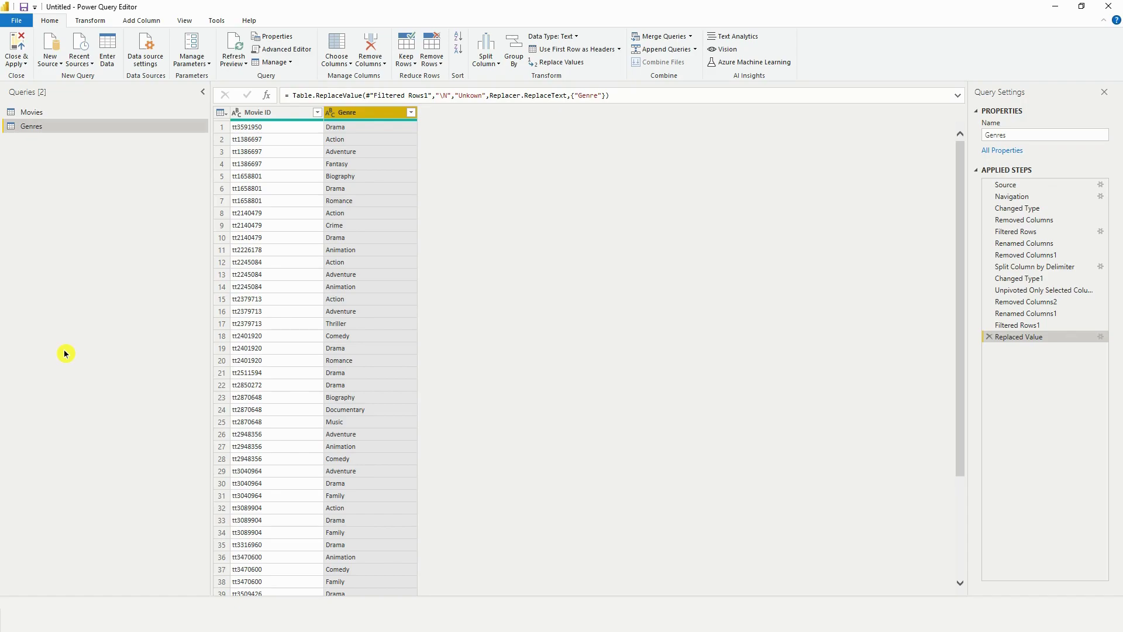
Step: Close the Power Query Editor and apply the changes of both queries to the data model
click(22, 65)
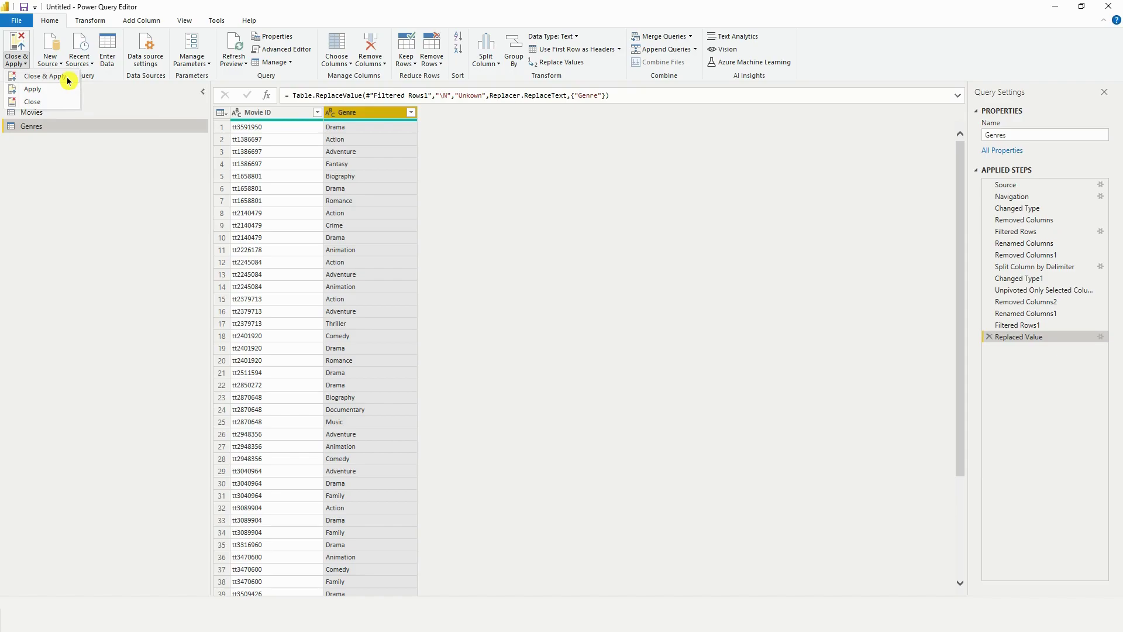
click(68, 77)
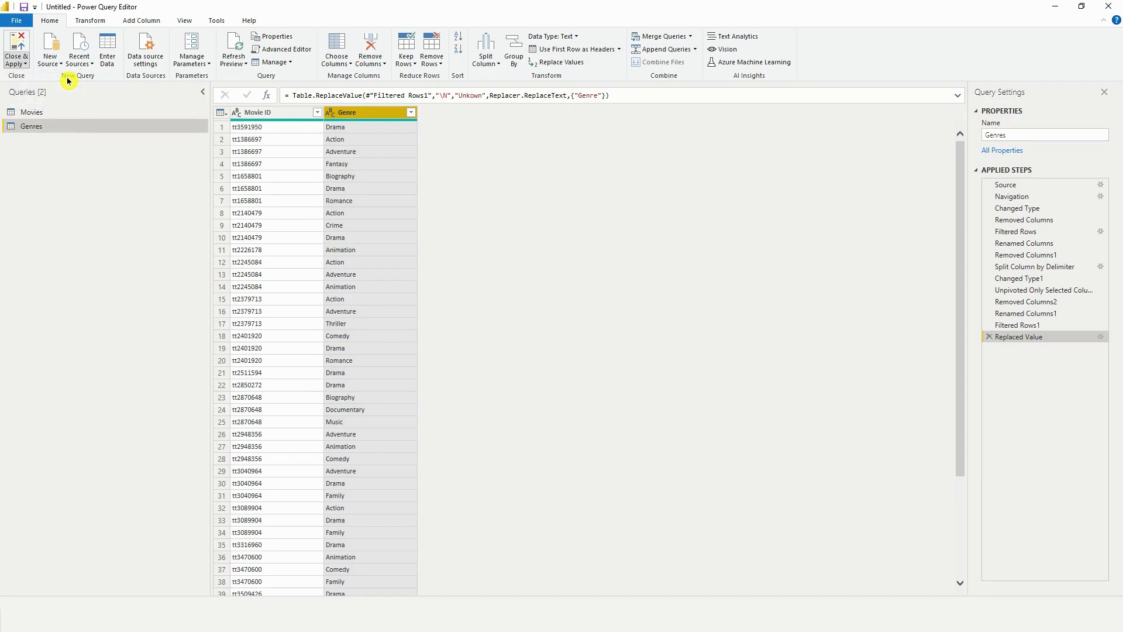